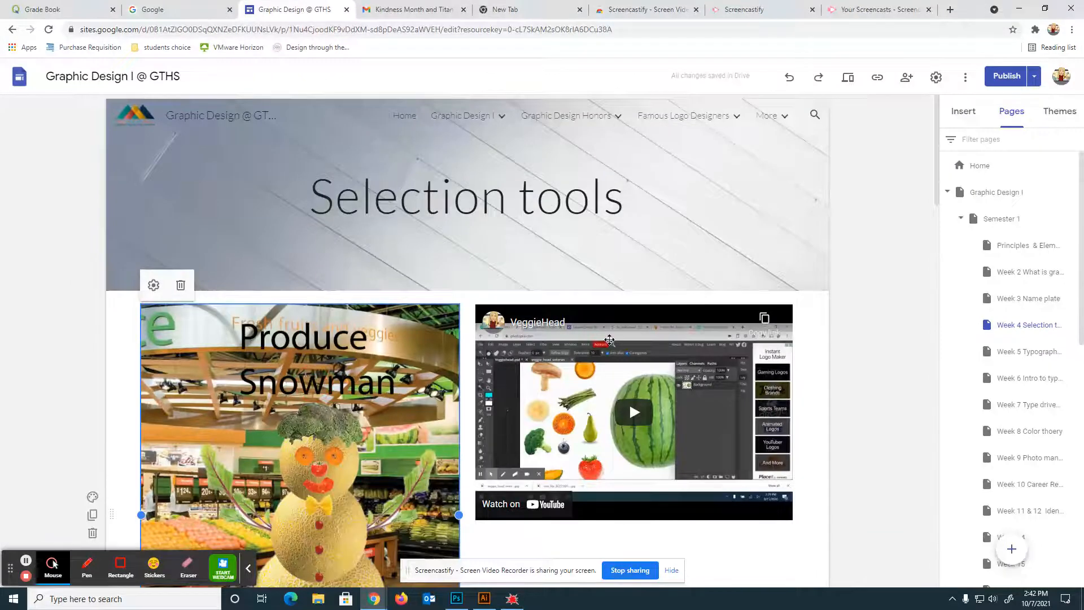
- Review the Produce Snowman example on the Selection tools page and switch to Photoshop
scroll(868, 212, "down", 8)
scroll(937, 277, "up", 8)
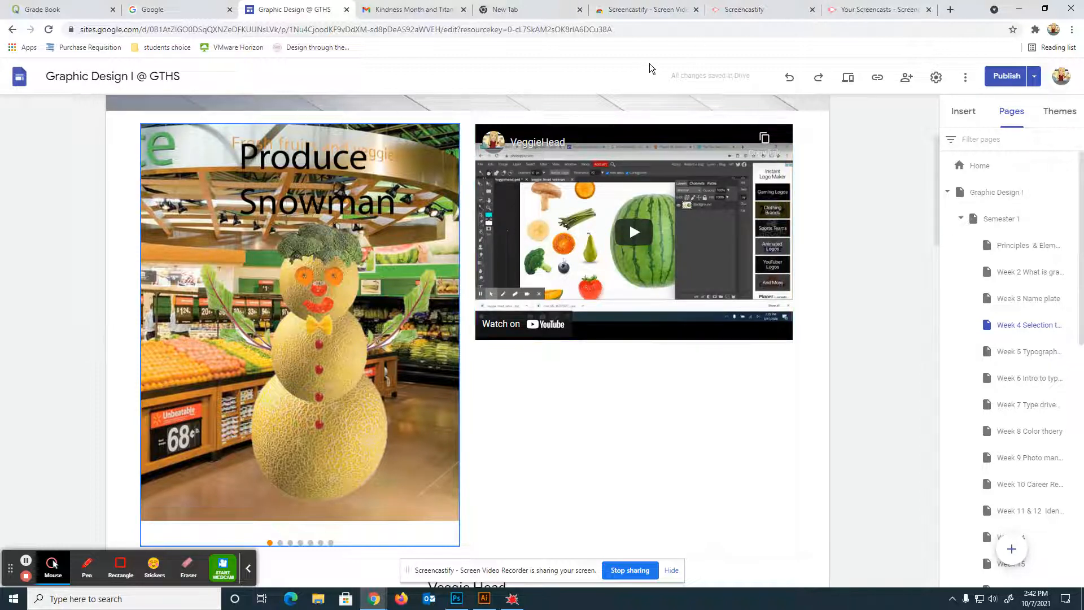
left_click(1019, 9)
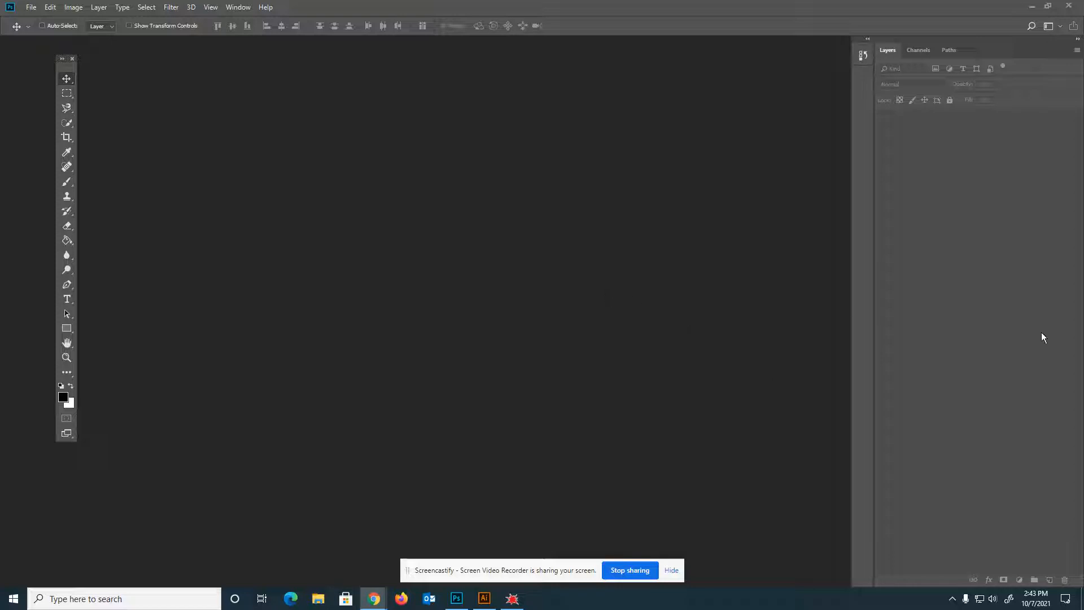
left_click(1027, 428)
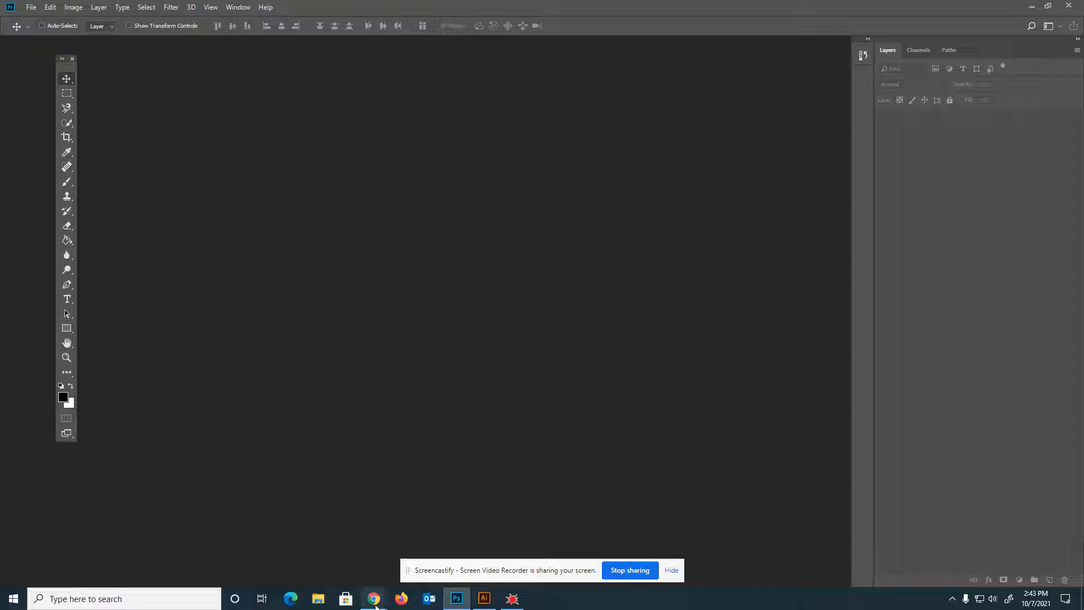
mouse_move(377, 602)
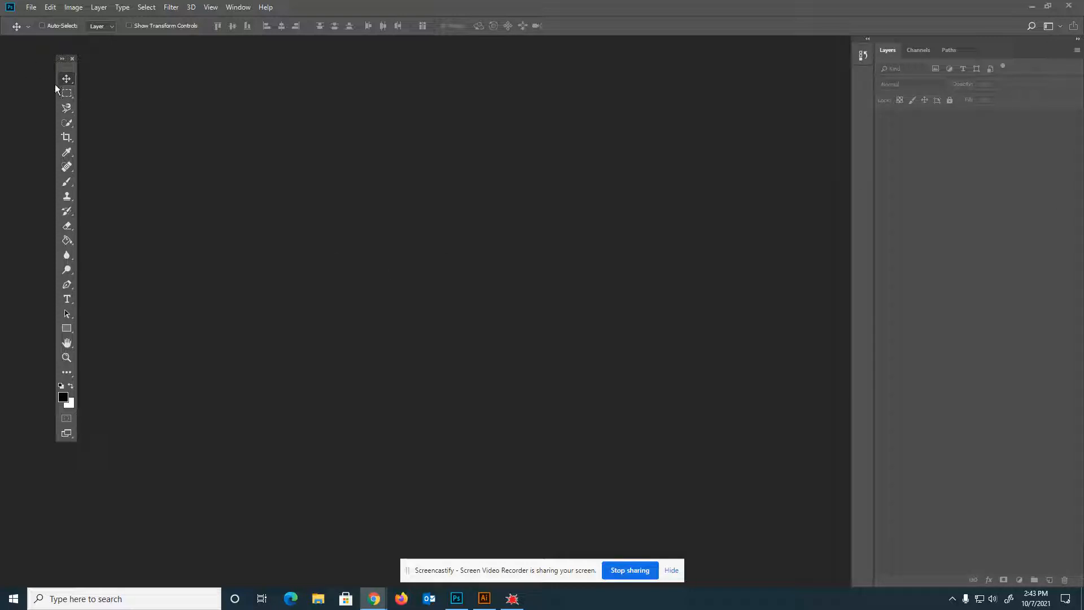
- Open the images veggie head (1) and veggie head (2) from Downloads together and bring veggie head (1) to the front
left_click(30, 8)
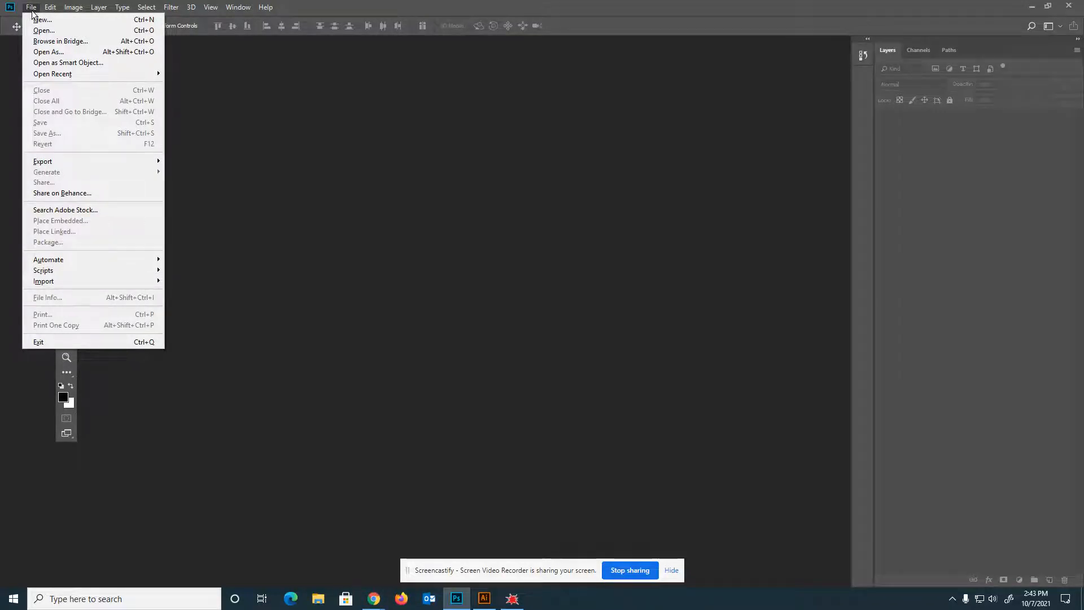
left_click(40, 32)
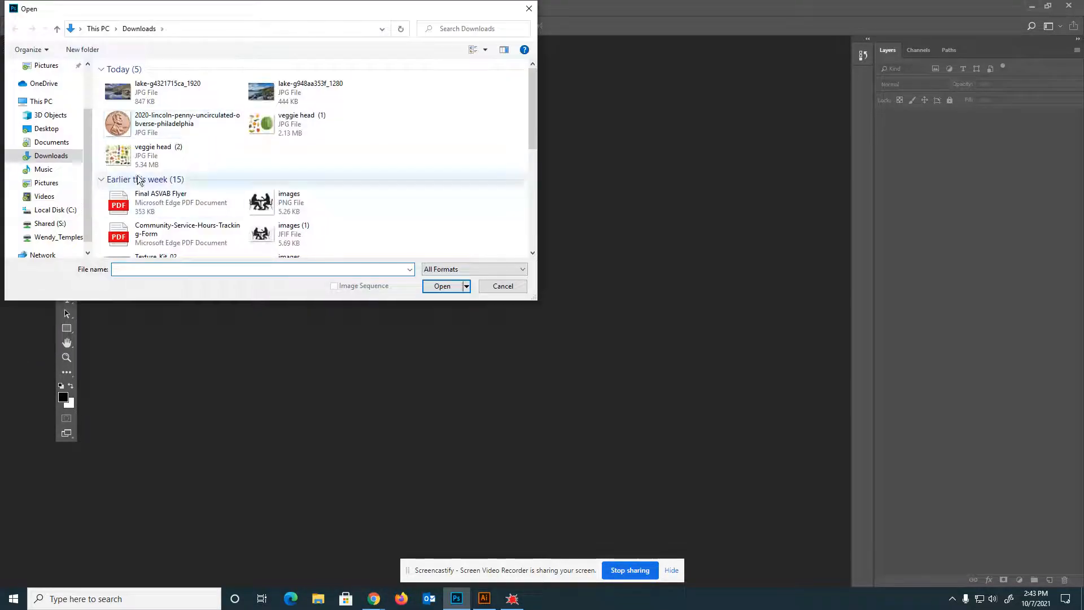
left_click(269, 131)
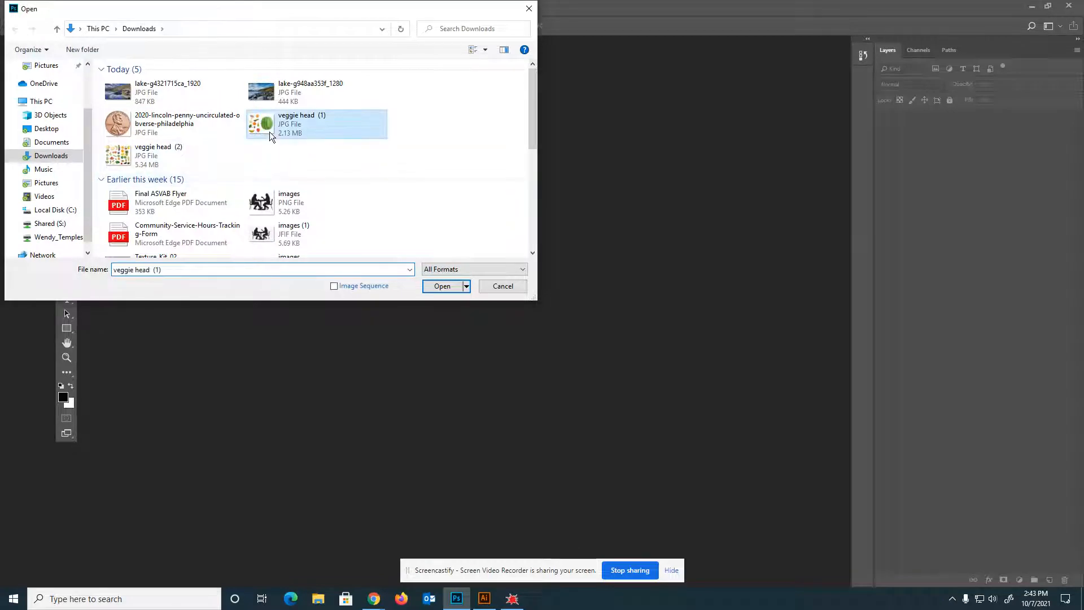
left_click(141, 161, "ctrl")
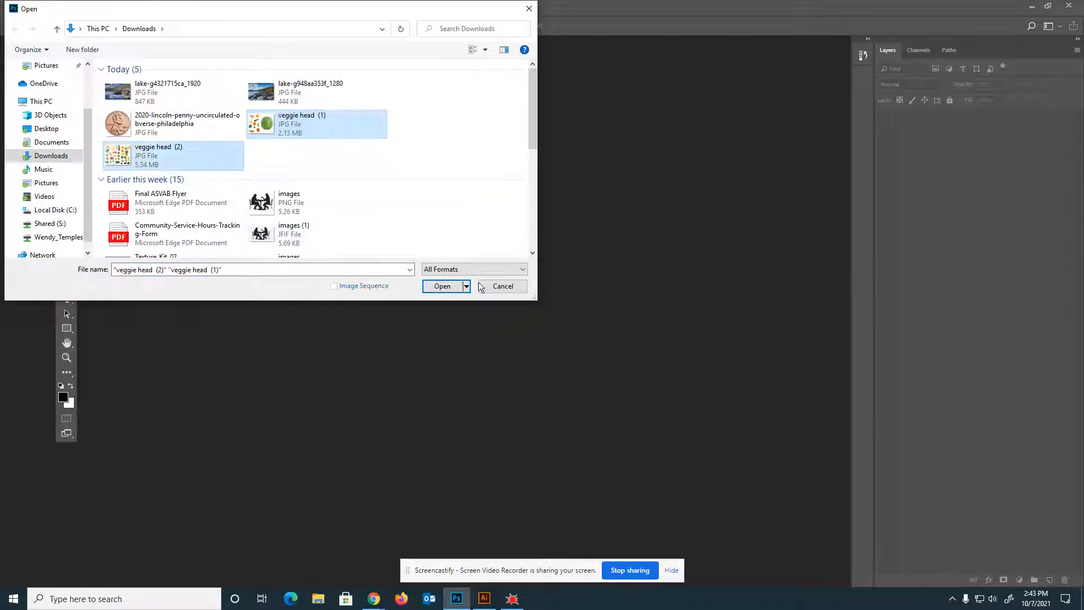
left_click(443, 286)
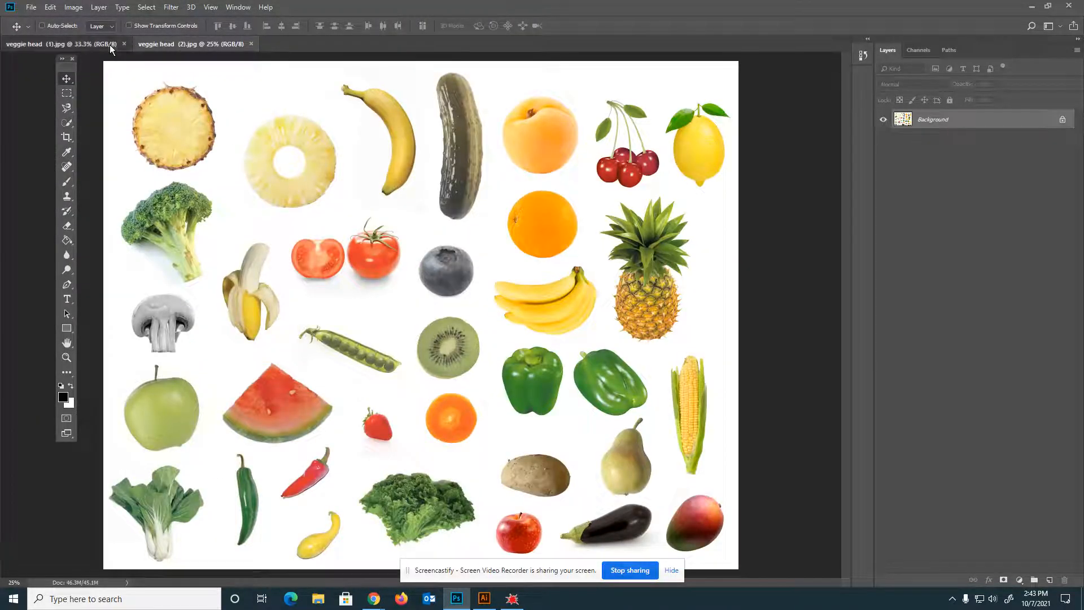
left_click(110, 45)
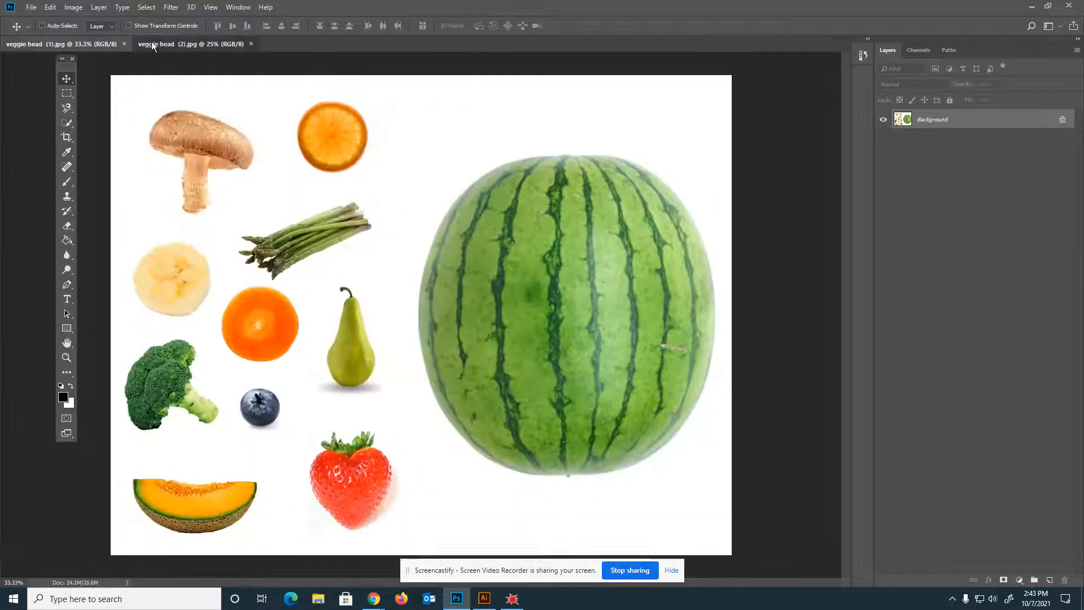
left_click(151, 43)
left_click(96, 44)
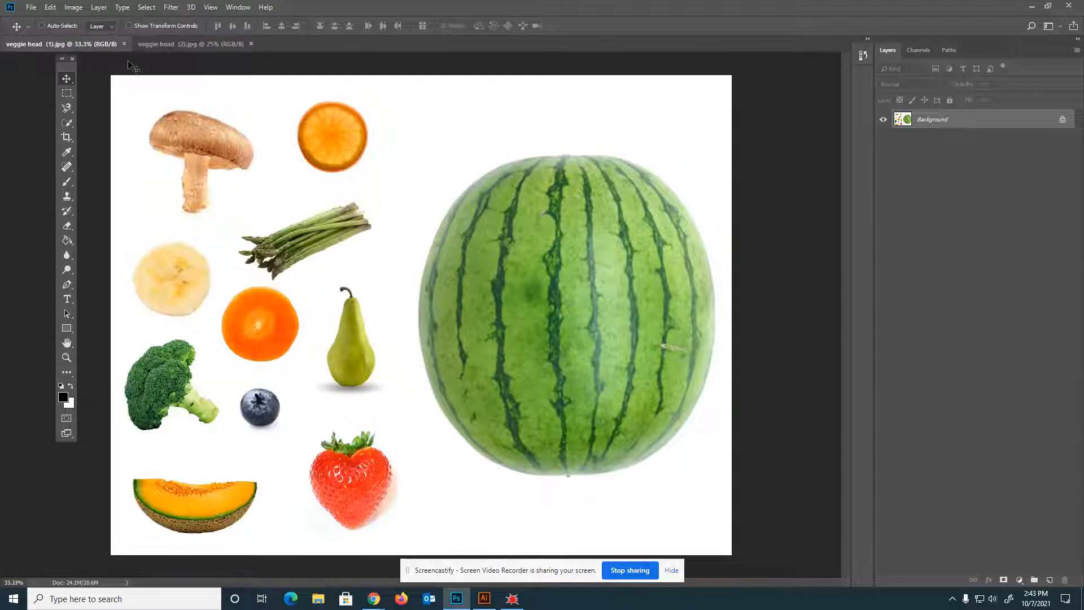
- Set up a new document measured in inches, 11 wide by 8.5 high, in landscape orientation
left_click(32, 9)
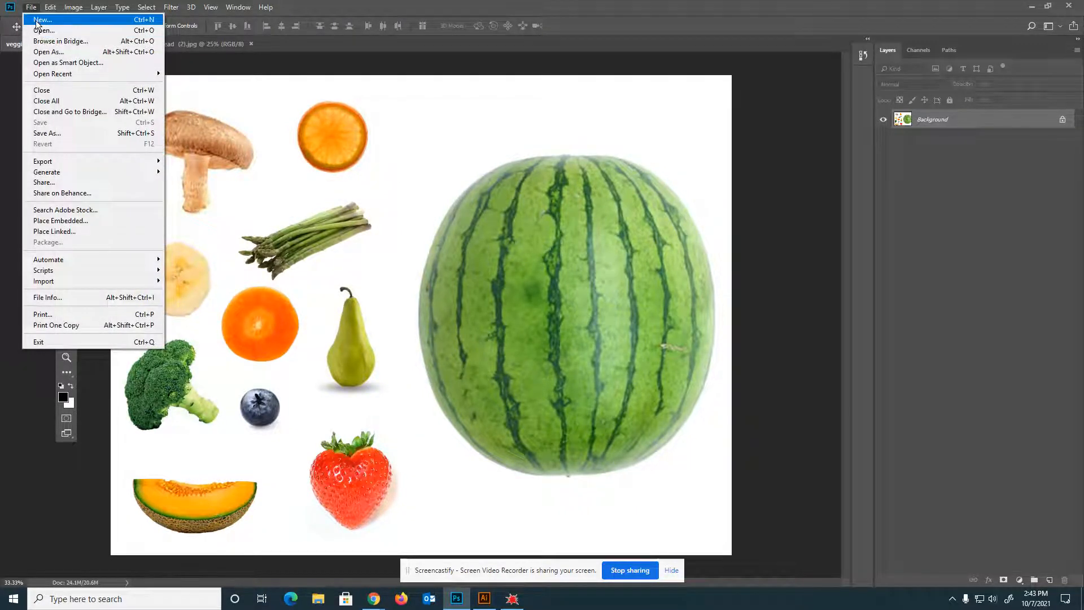
left_click(42, 20)
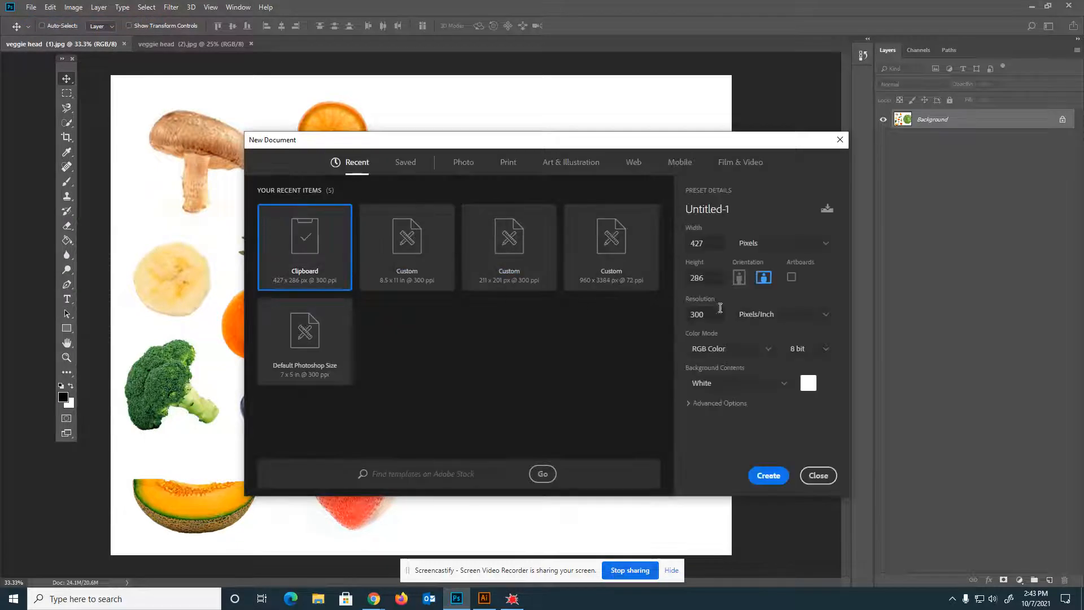
left_click(769, 244)
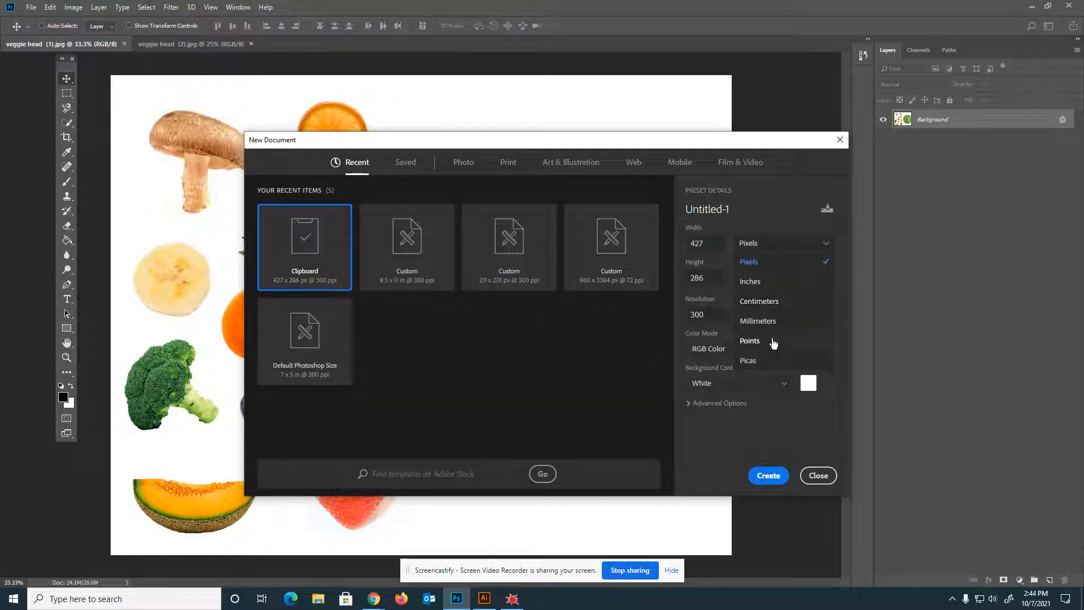
left_click(753, 282)
double_click(698, 244)
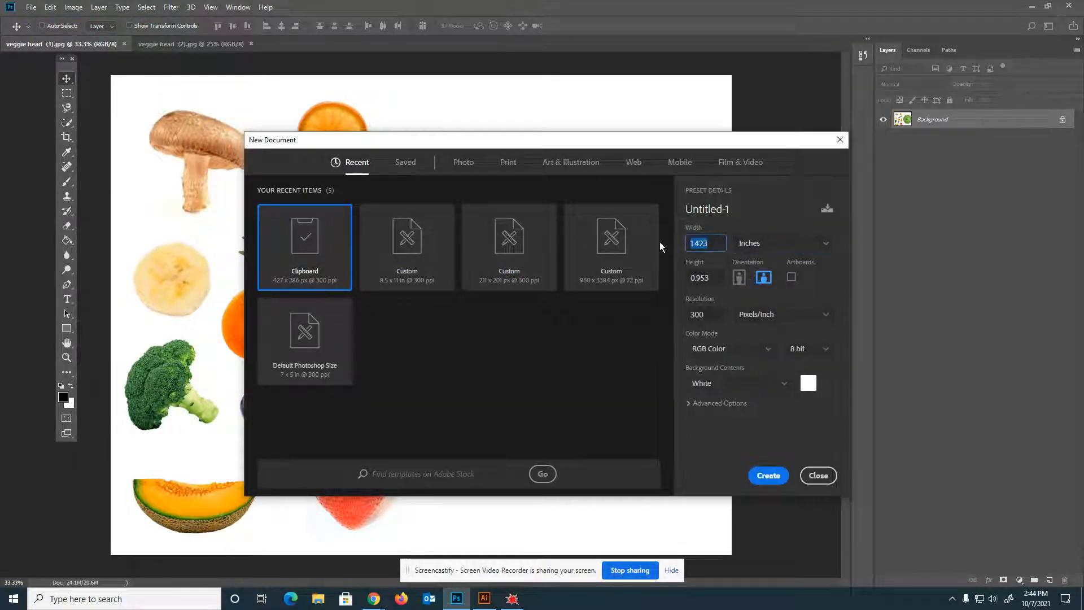
type("8.5")
key("Tab")
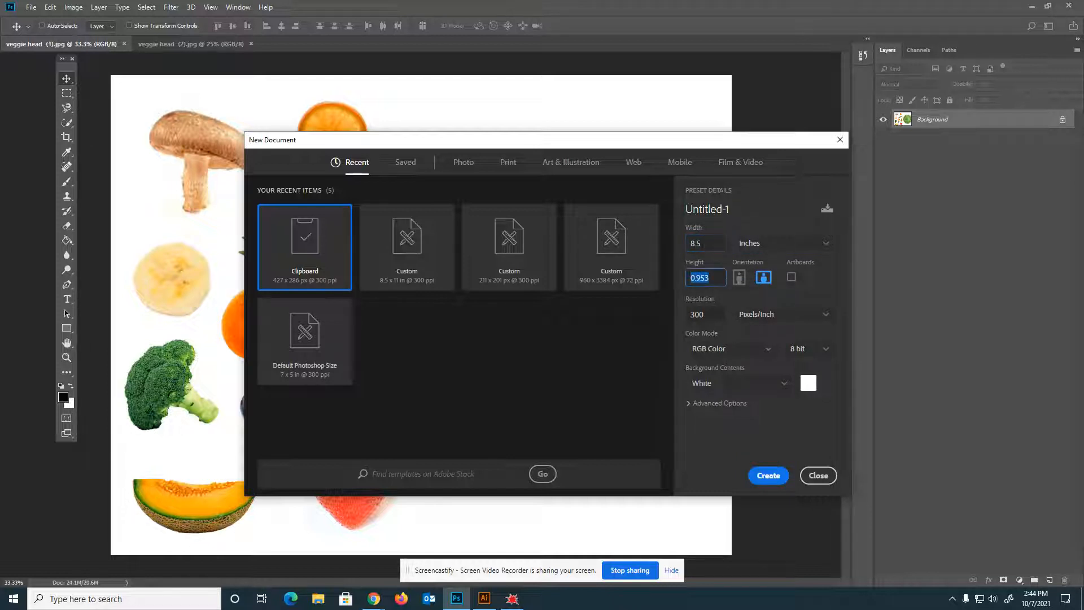
type("11")
left_click(739, 280)
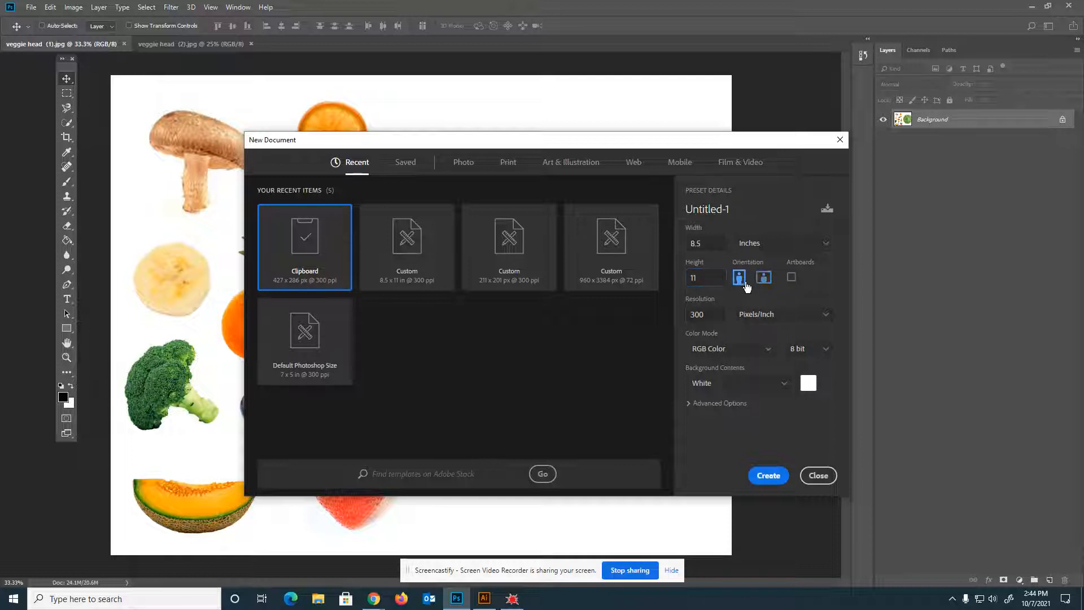
left_click(737, 279)
left_click(765, 281)
- Name the new document with the author's username followed by _veggiehead and create it
left_click_drag(721, 213, 586, 212)
type("wtemples")
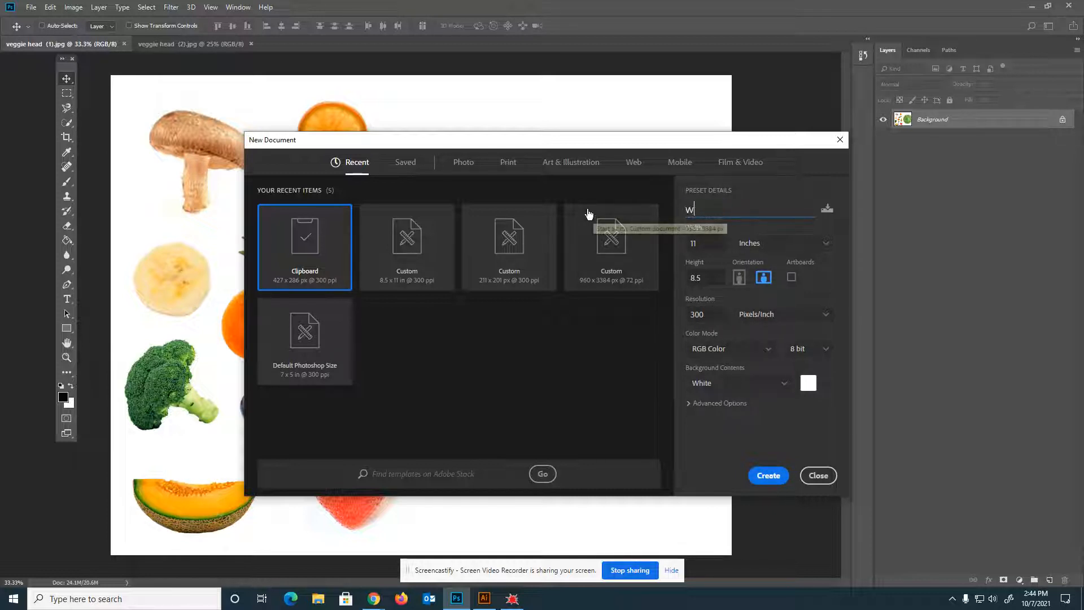
type("_veggiehead")
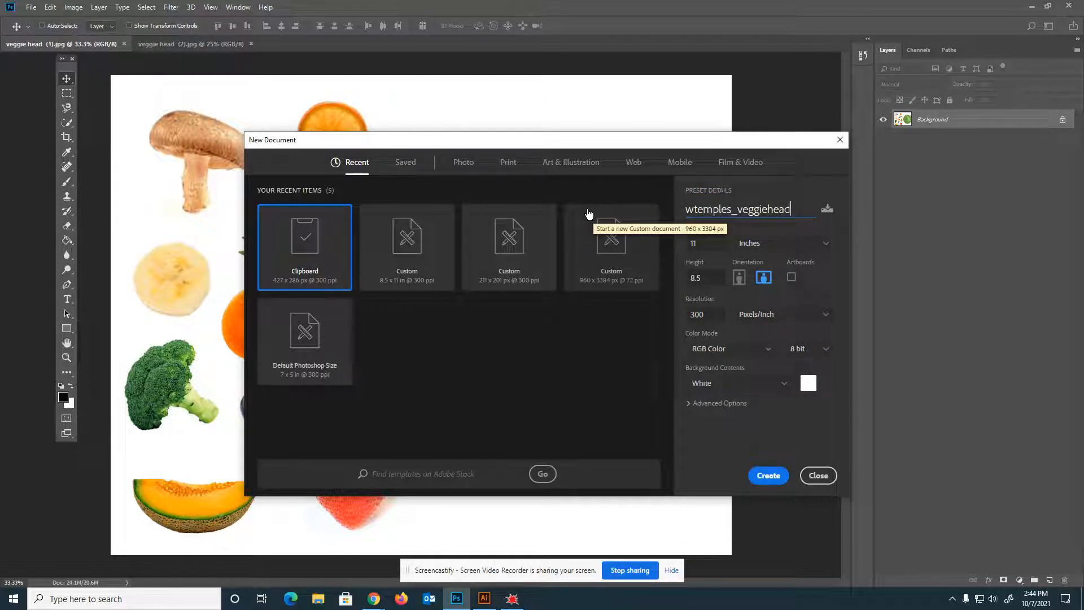
left_click(760, 480)
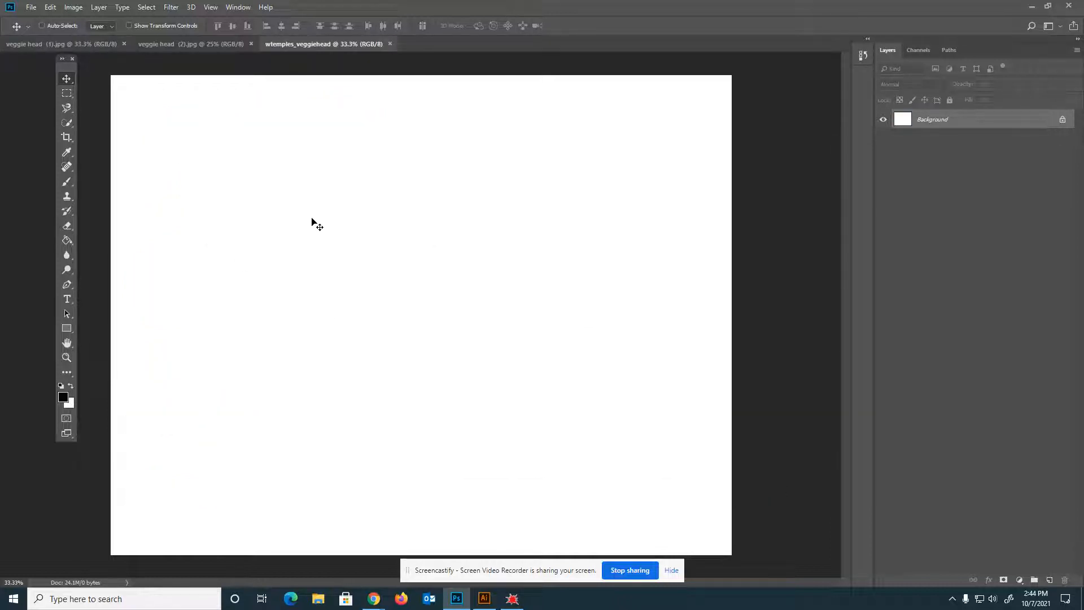
- Draw a loose freehand Lasso selection around the green apple in veggie head (2) and copy it
left_click(178, 46)
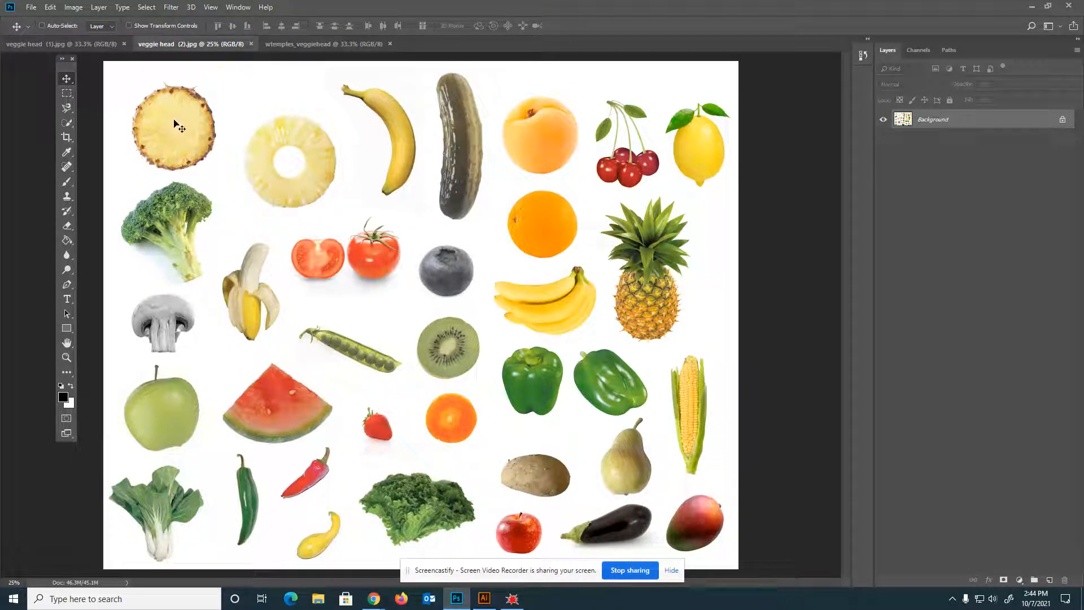
left_click(93, 45)
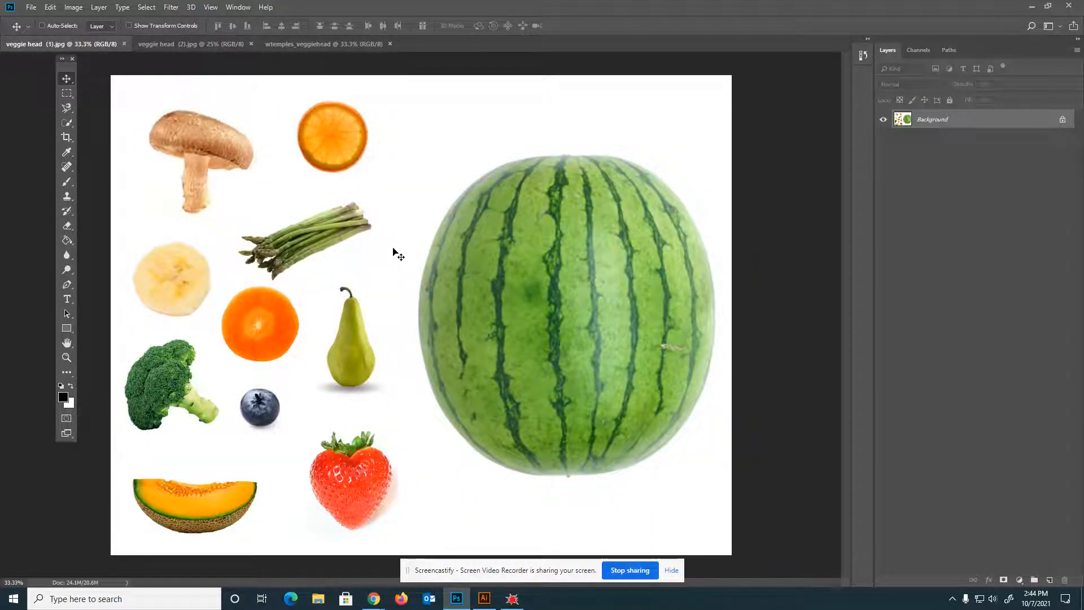
left_click(169, 44)
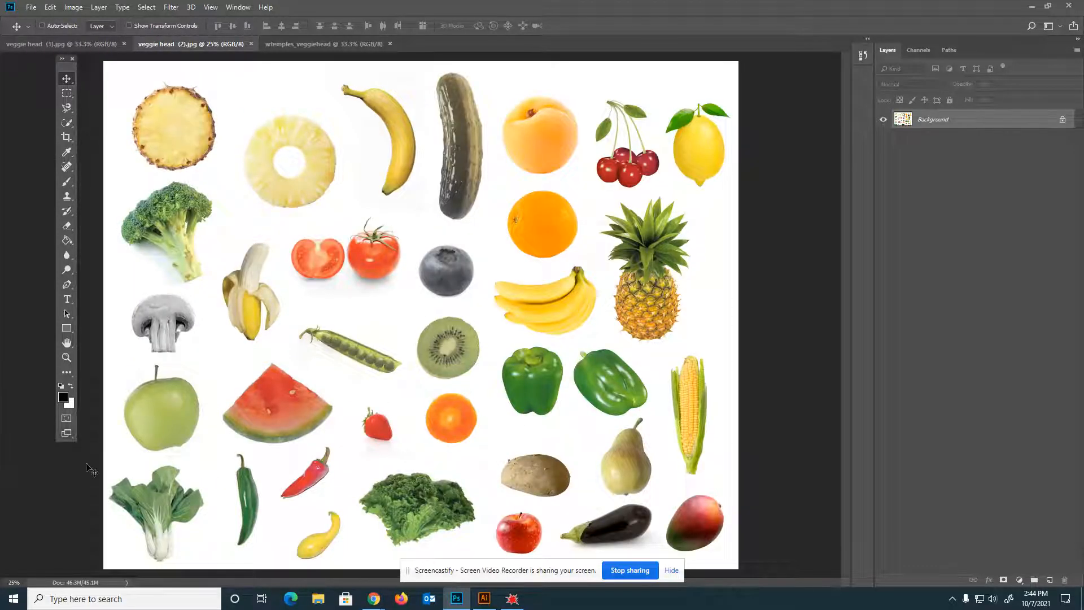
left_click(66, 122)
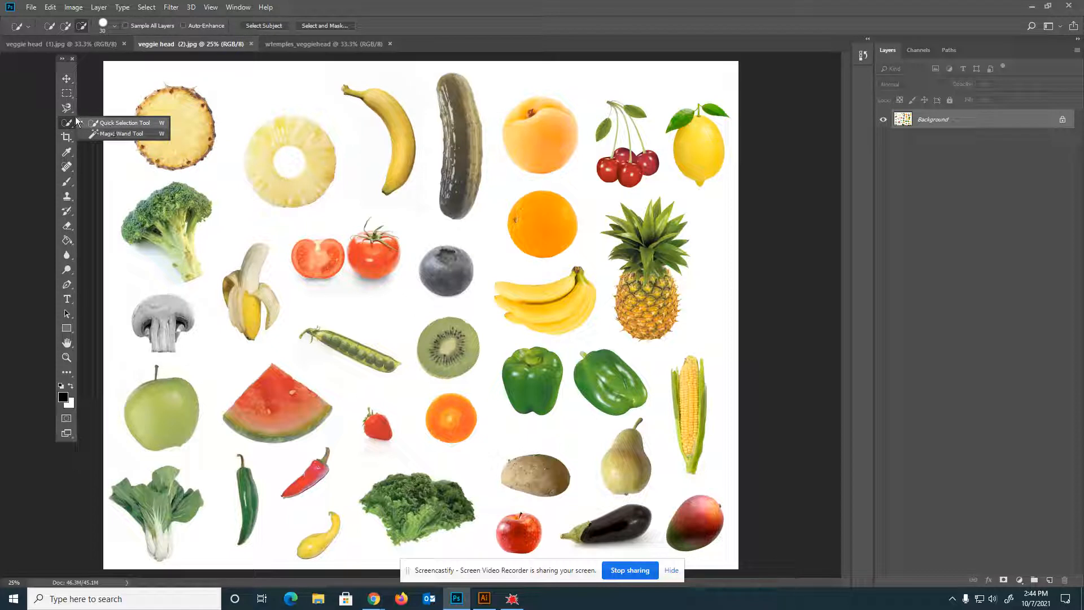
left_click(102, 126)
left_click(67, 108)
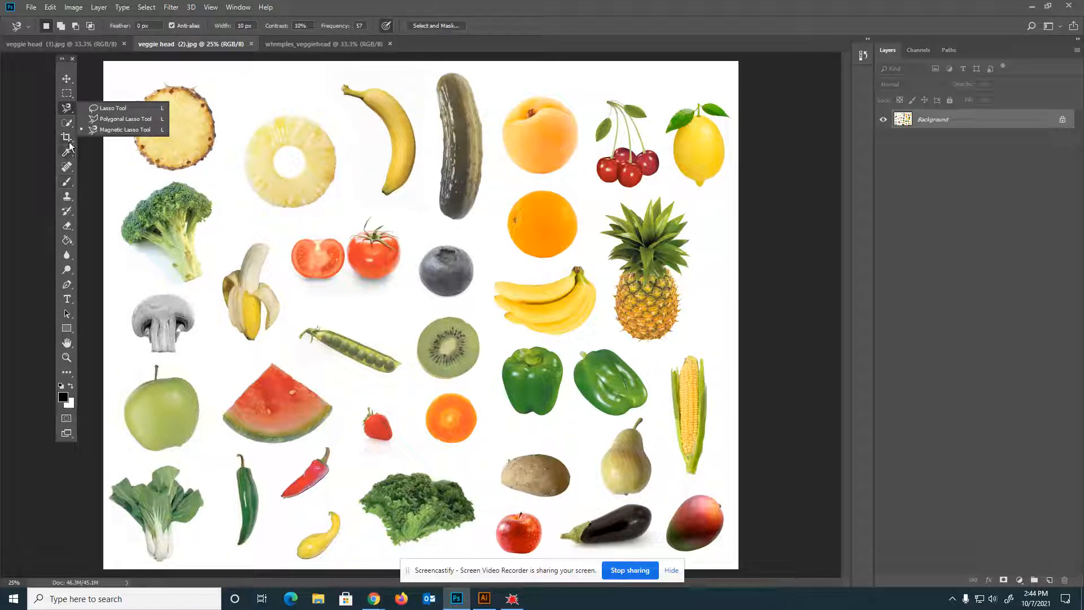
left_click(116, 109)
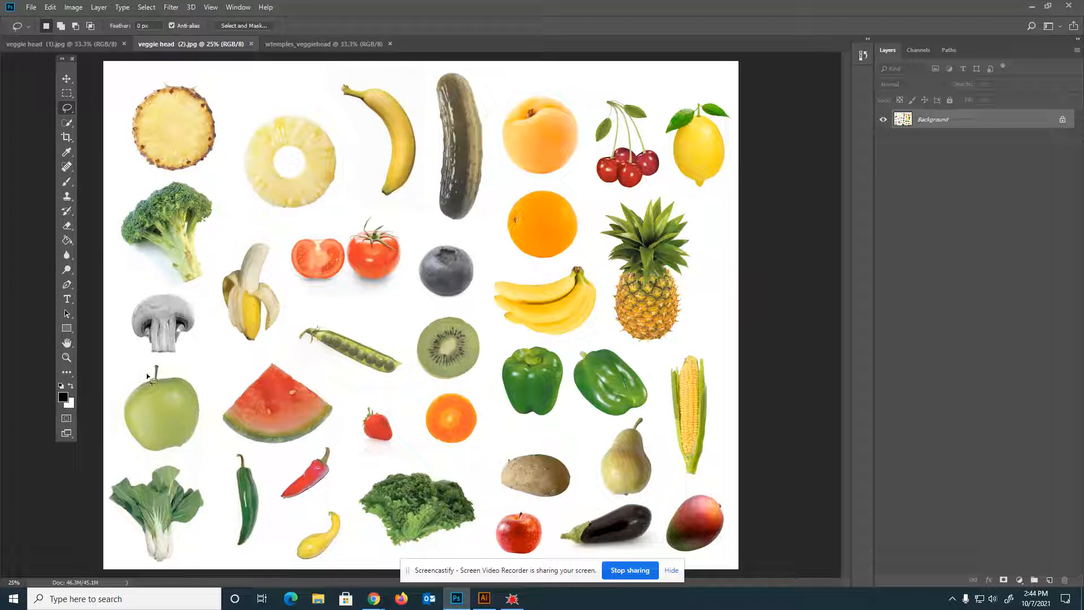
mouse_move(149, 374)
left_mouse_down()
mouse_move(117, 406)
mouse_move(118, 432)
mouse_move(141, 457)
mouse_move(183, 455)
mouse_move(204, 431)
mouse_move(202, 381)
mouse_move(181, 361)
mouse_move(150, 375)
left_mouse_up()
- Fill the background of the new veggiehead document with black using the Paint Bucket tool
left_click(52, 44)
left_click(366, 44)
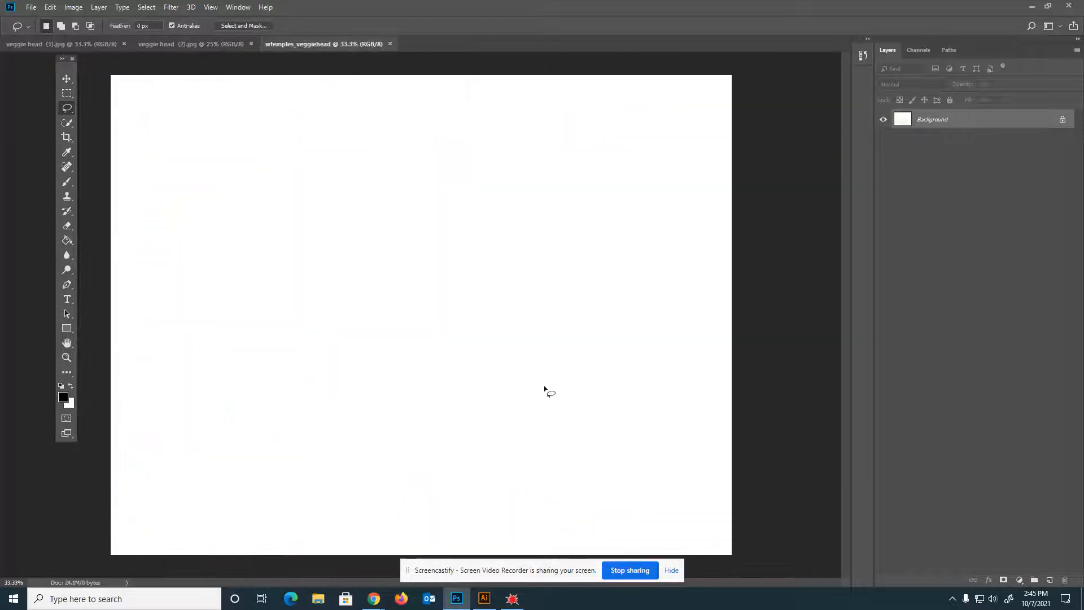
left_click(65, 329)
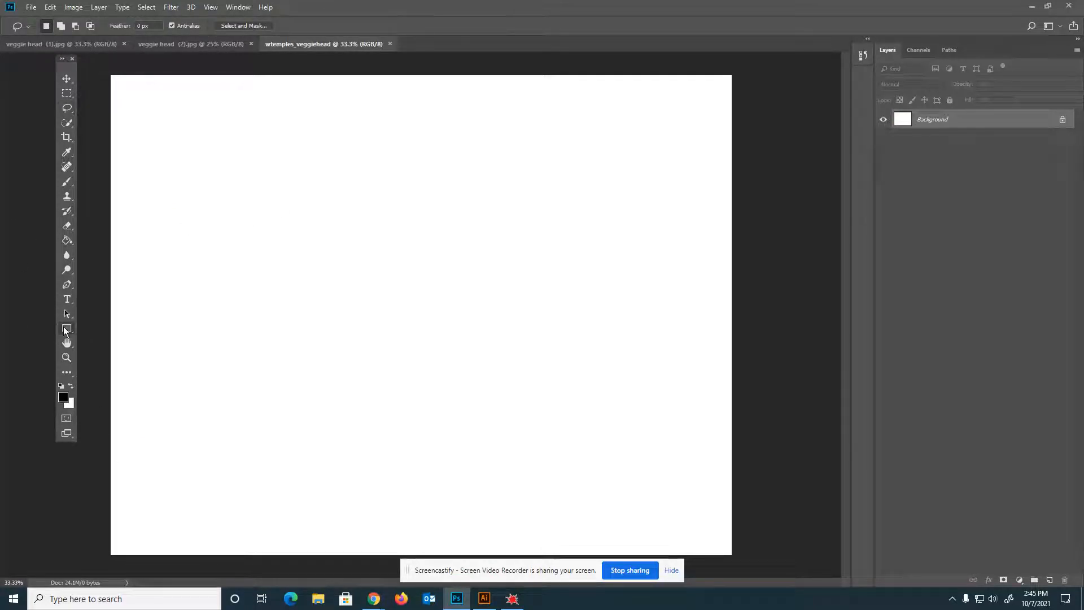
left_click(66, 241)
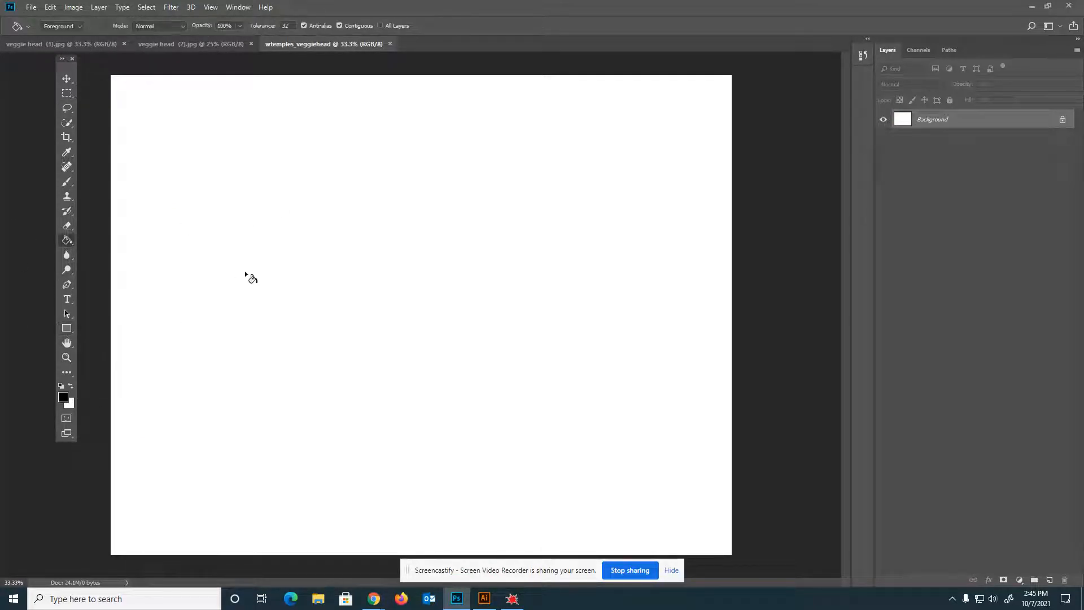
left_click(202, 257)
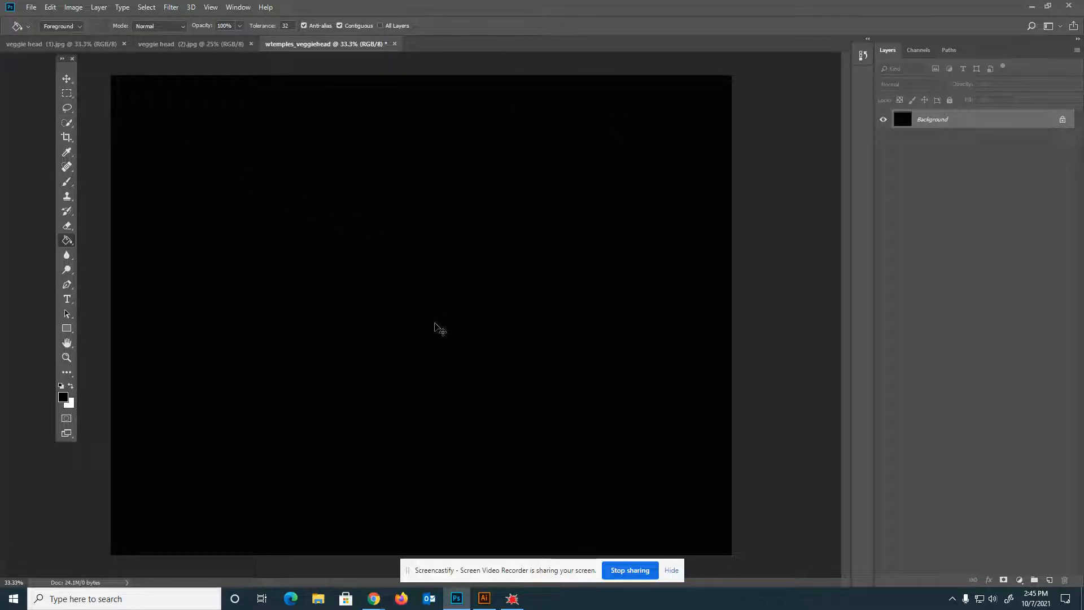
- Try pasting the copied apple onto the black canvas, and clear the apple's selection in veggie head (2)
key("ctrl+v")
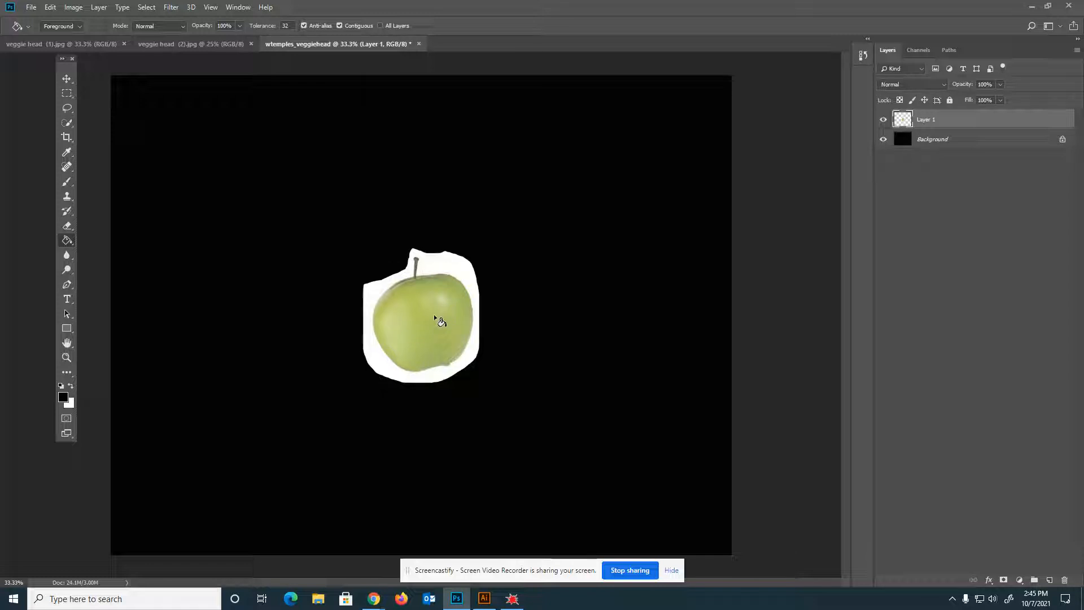
key("ctrl+z")
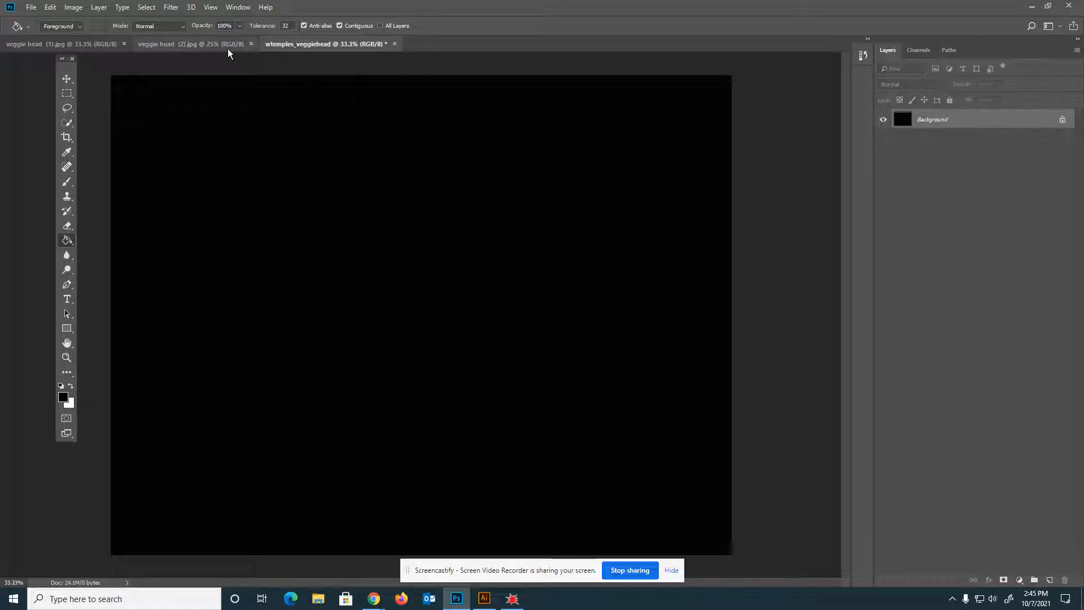
left_click(228, 45)
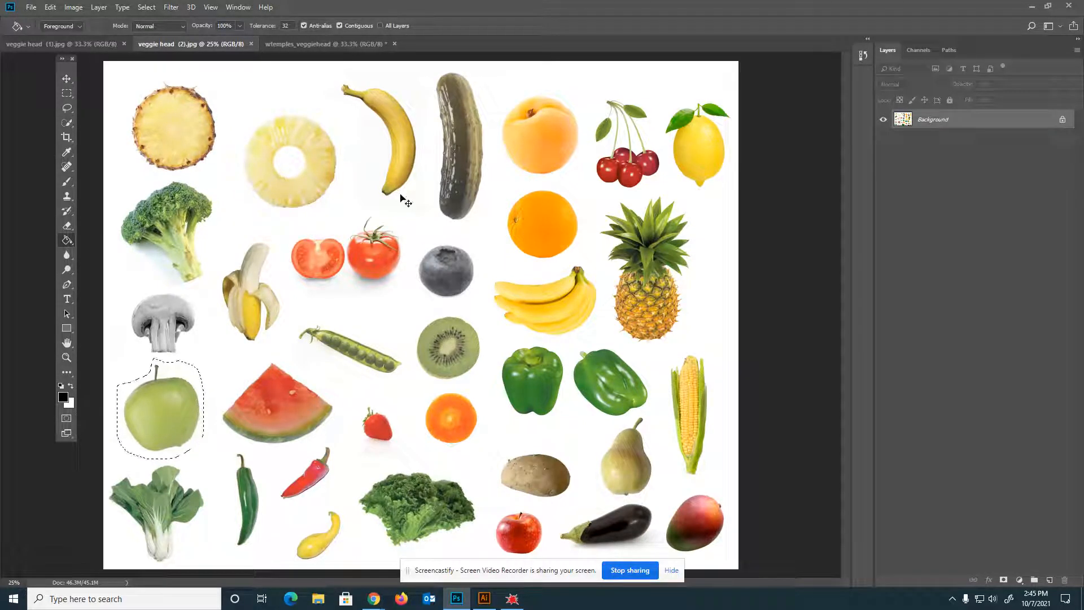
key("ctrl+d")
- Draw a straight-edged Polygonal Lasso selection loosely around the green apple in veggie head (2)
left_click(68, 109)
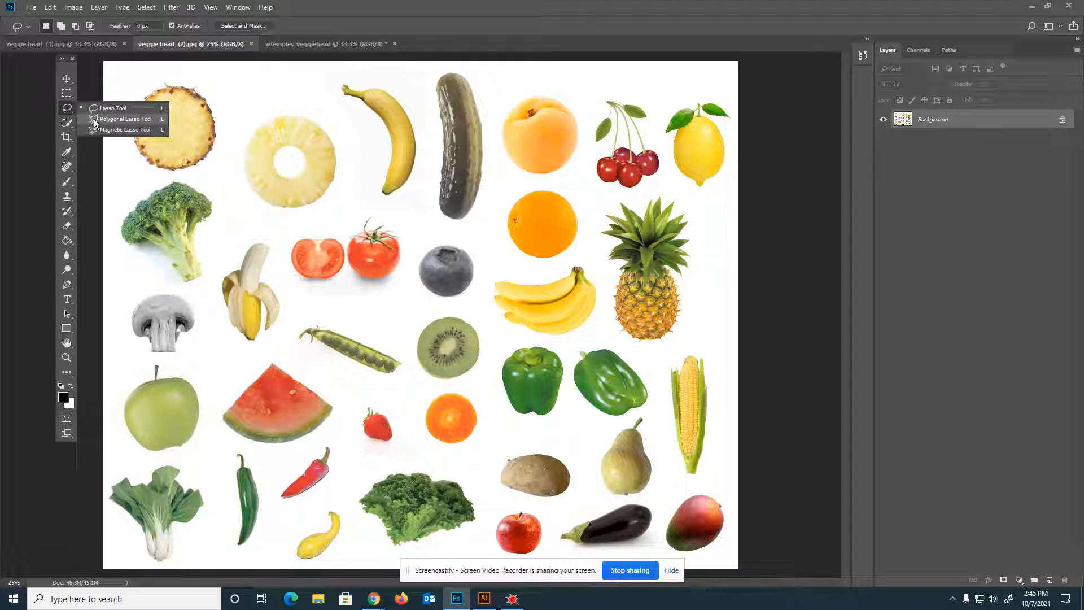
left_click(94, 118)
left_click(156, 367)
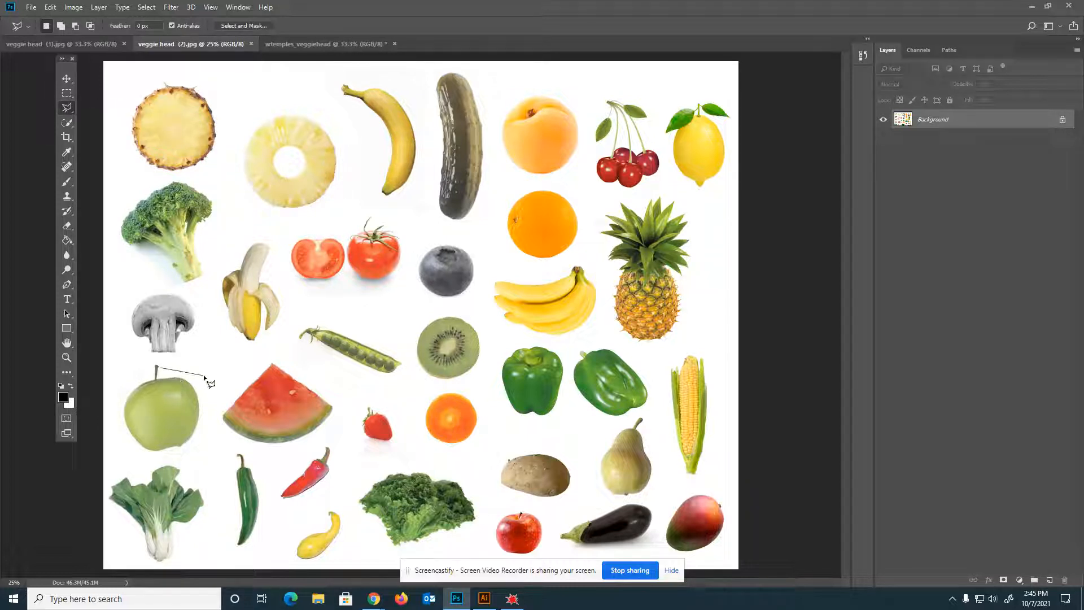
left_click(211, 421)
left_click(203, 466)
left_click(165, 456)
left_click(136, 458)
left_click(114, 435)
left_click(120, 388)
left_click(162, 371)
- Try pasting the polygon-cut apple into the black veggiehead document, undo it, and clear the apple's selection in veggie head (2)
left_click(287, 49)
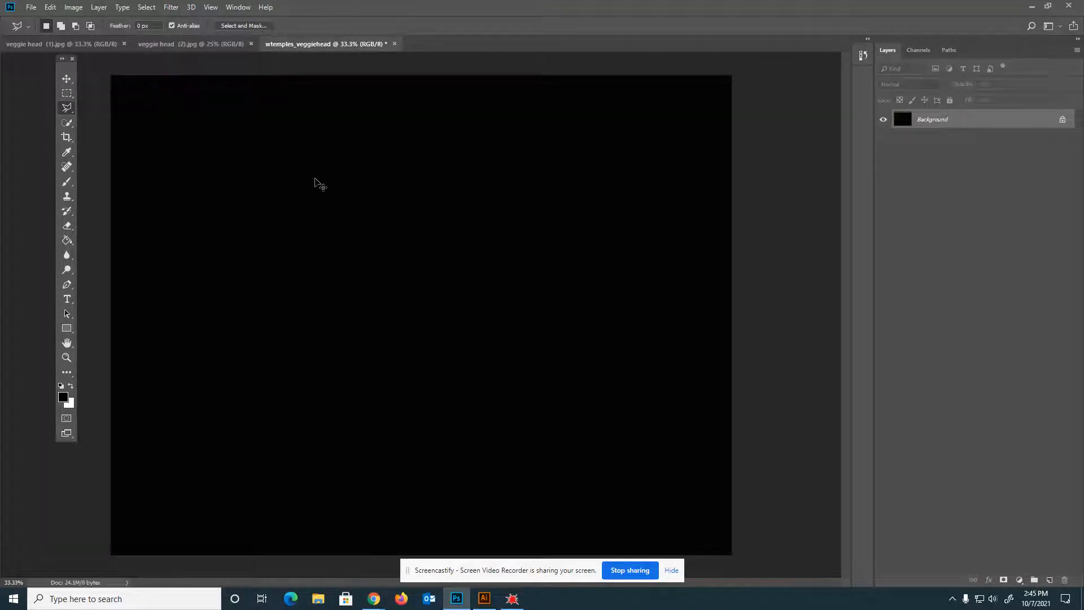
left_click_drag(318, 183, 364, 290)
key("ctrl+z")
left_click(163, 48)
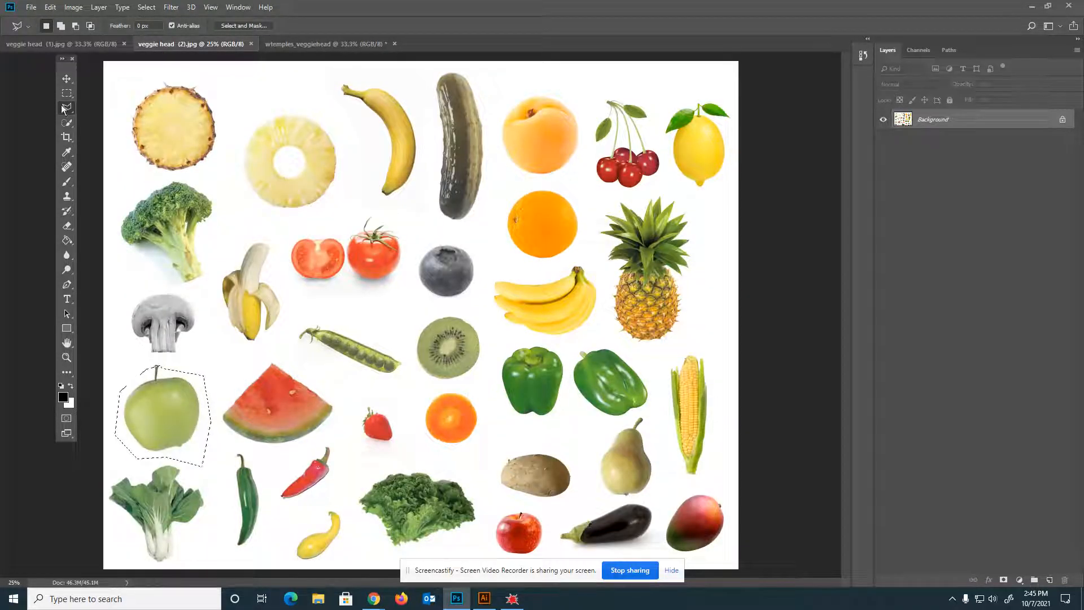
key("ctrl+d")
- Trace the outline of the green apple with the Magnetic Lasso
right_click(65, 108)
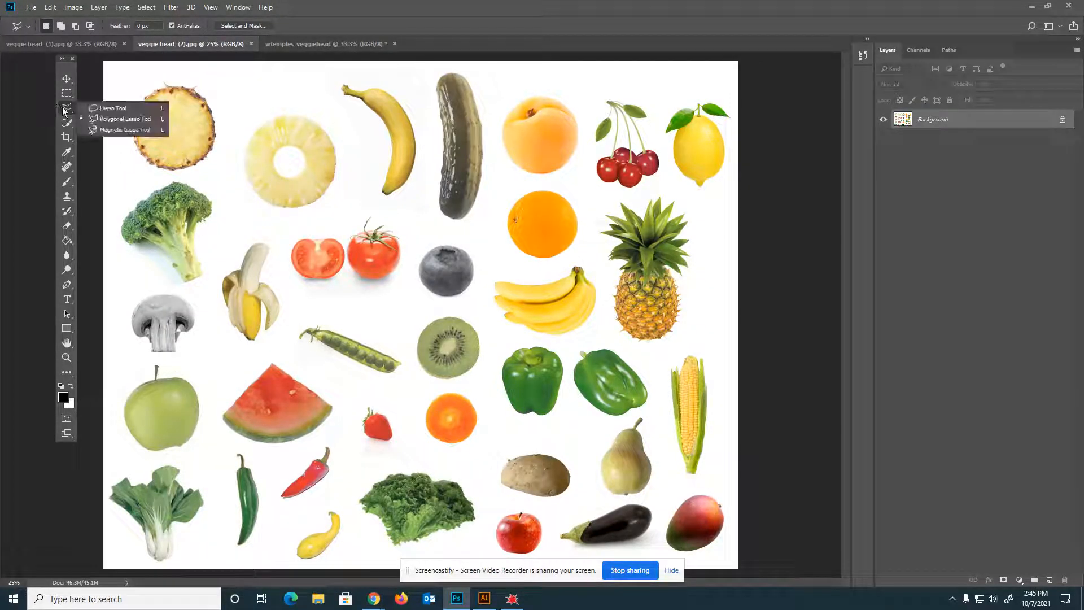
left_click(116, 129)
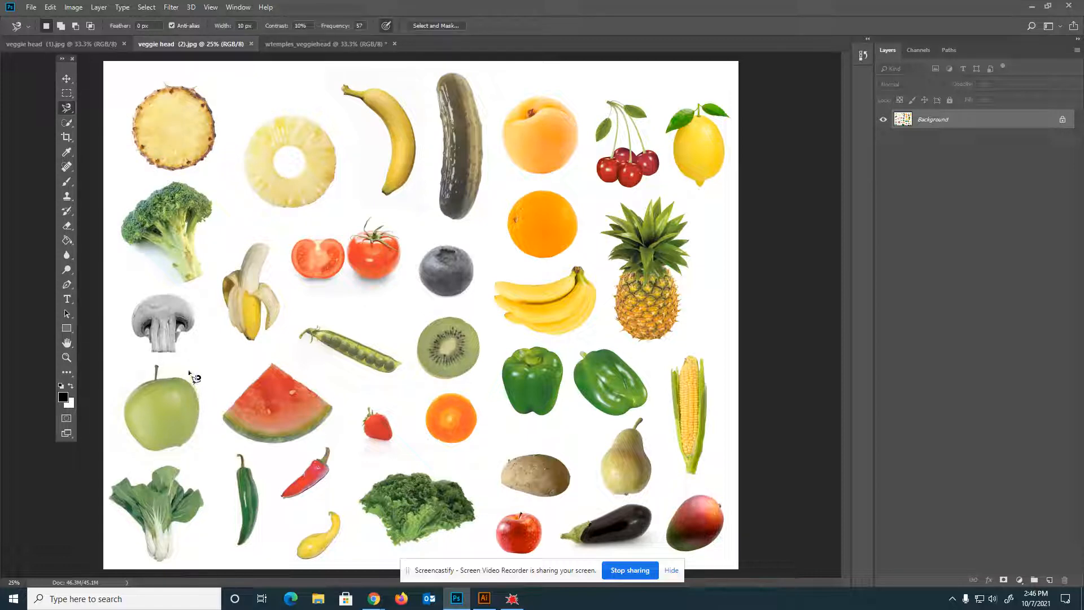
key("ctrl+plus")
key("ctrl+plus")
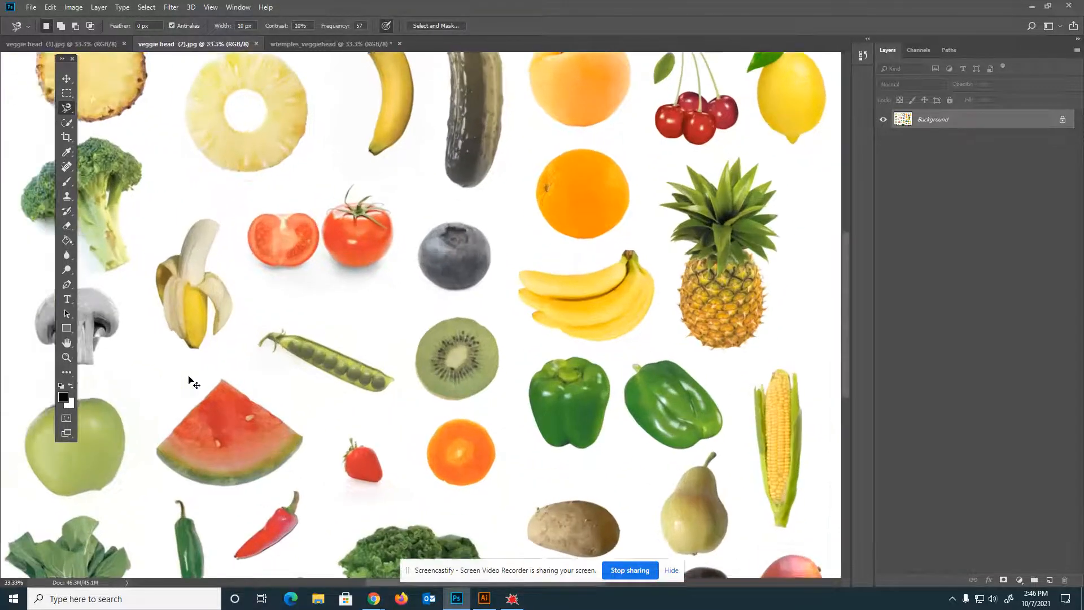
mouse_move(184, 370)
left_mouse_down()
mouse_move(239, 382)
mouse_move(556, 260)
left_mouse_up()
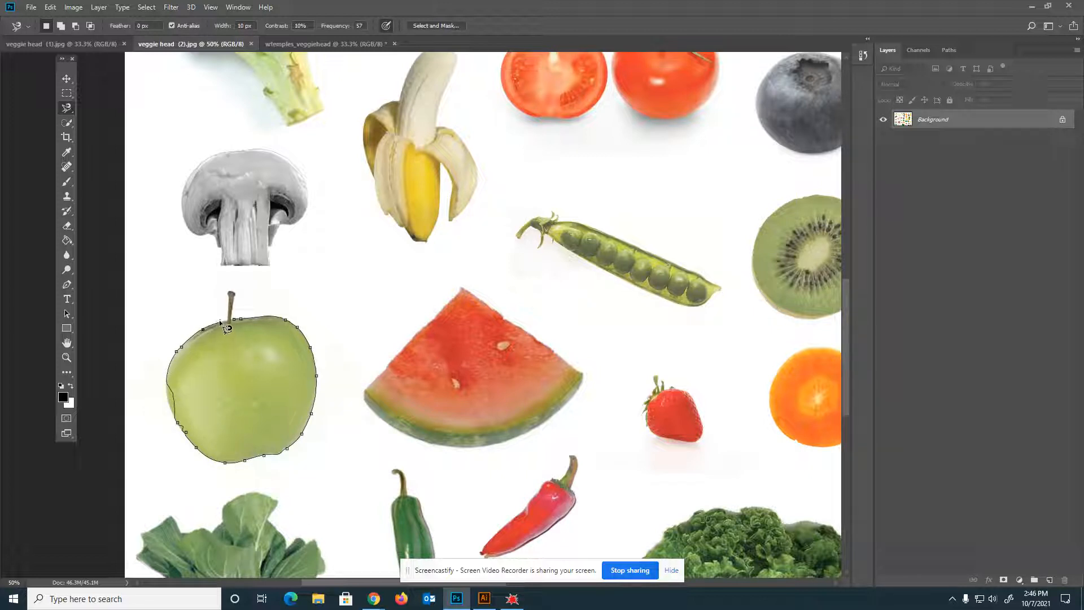
- Remove the stray anchor points along the apple's upper-left edge, retrace it, and close the Magnetic Lasso selection
key("BackSpace")
key("BackSpace")
key("BackSpace")
left_click(176, 351)
key("BackSpace")
key("BackSpace")
key("BackSpace")
key("BackSpace")
left_click(235, 319)
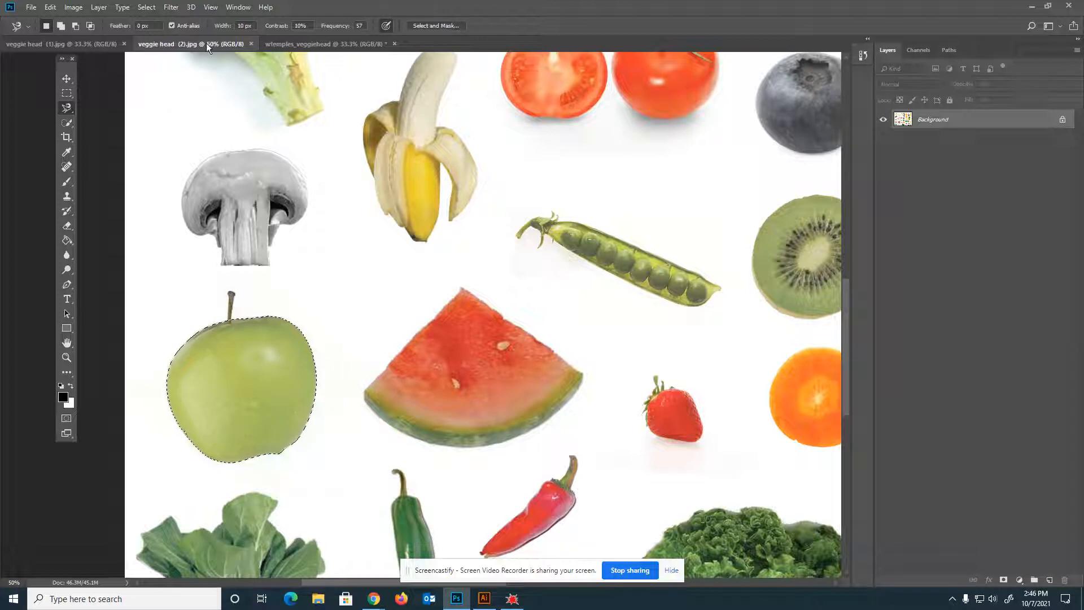
- Paste the Magnetic Lasso apple into the black veggiehead document and clear the apple's selection in veggie head (2)
left_click(280, 45)
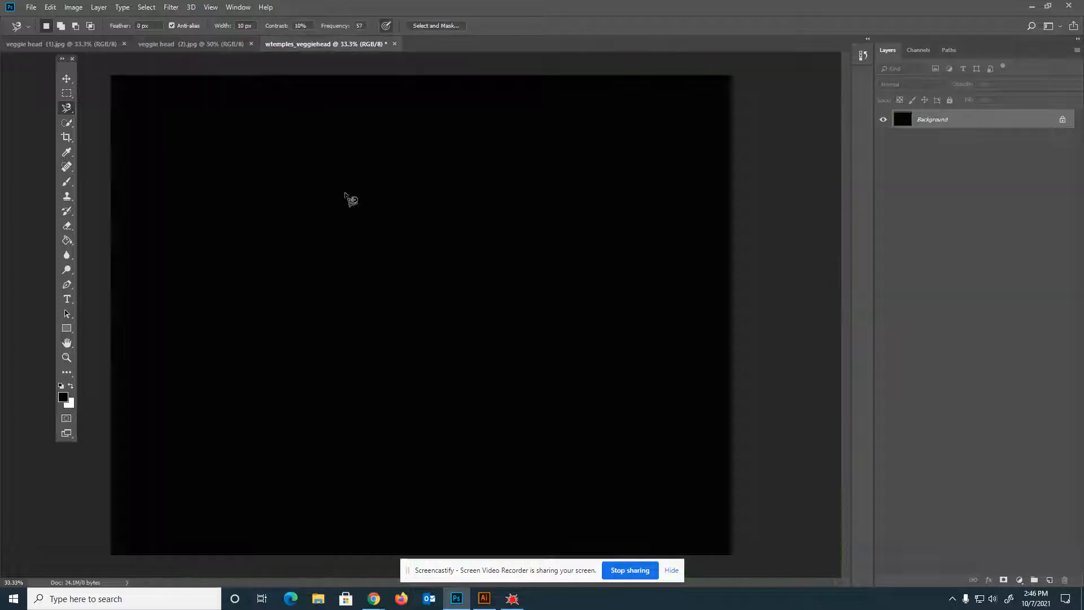
key("ctrl+v")
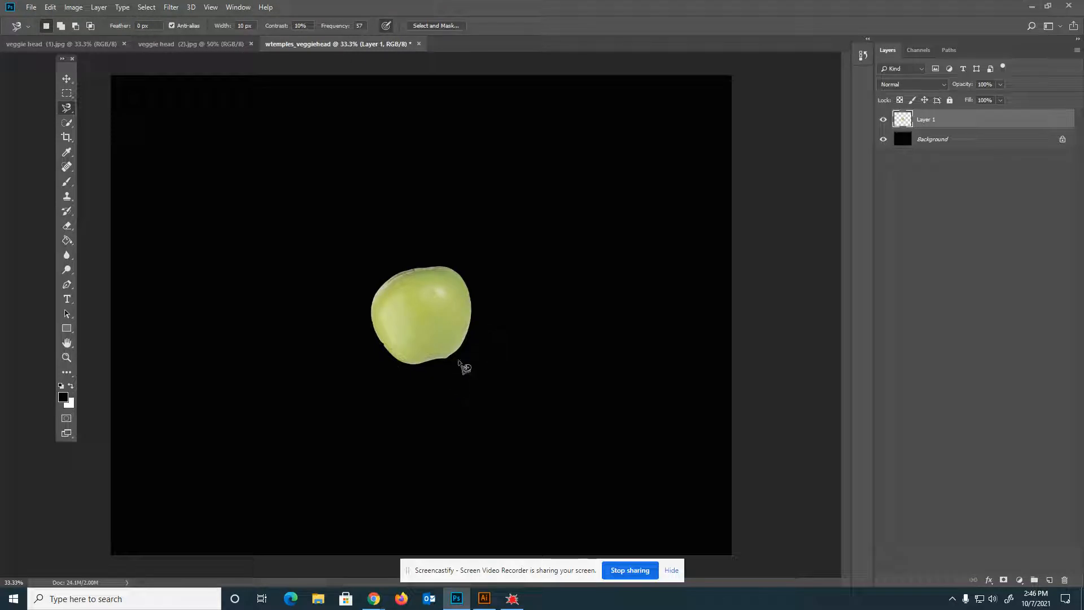
left_click(241, 49)
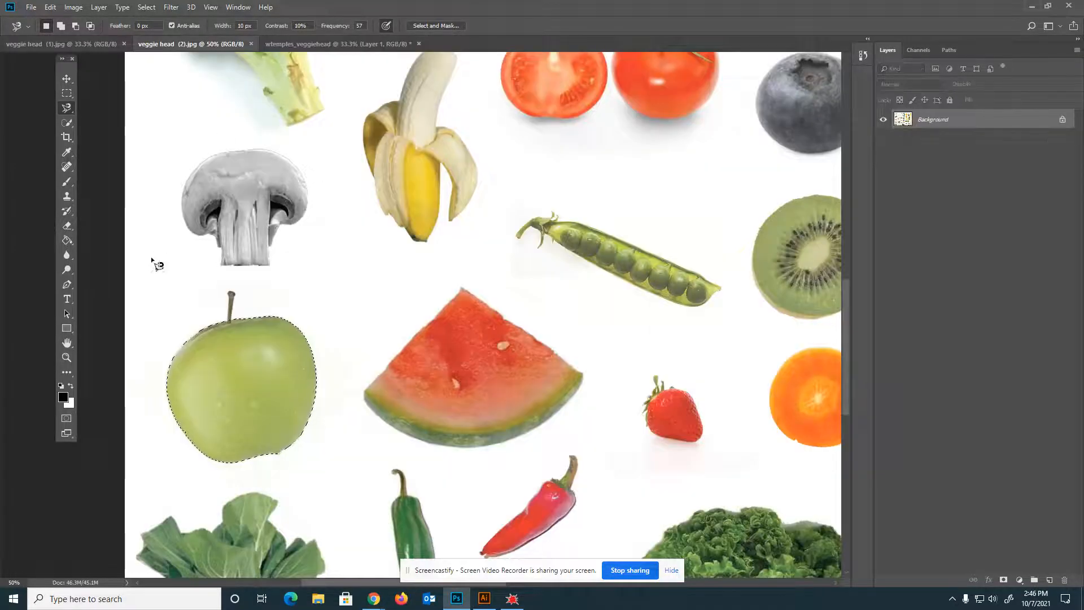
key("ctrl+d")
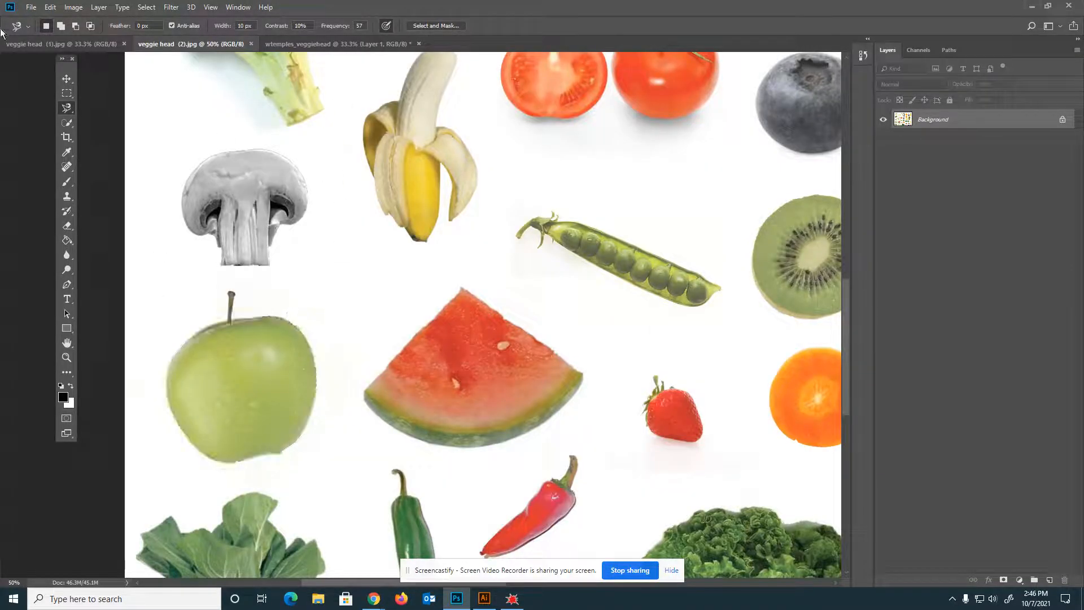
- Select the green apple including its stem with the Quick Selection tool and copy it
left_click(70, 122)
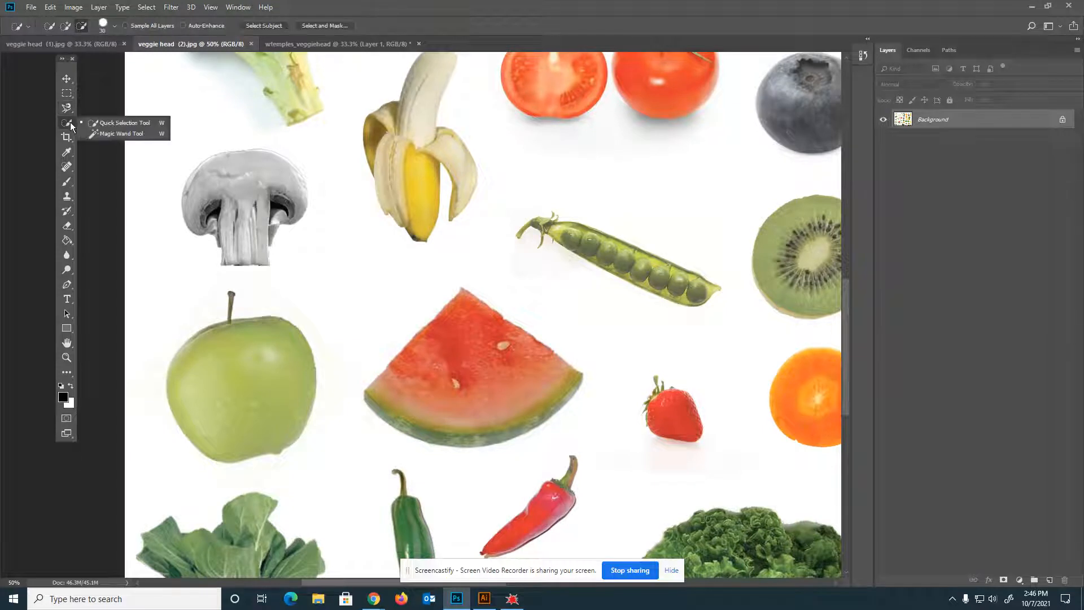
left_click(103, 126)
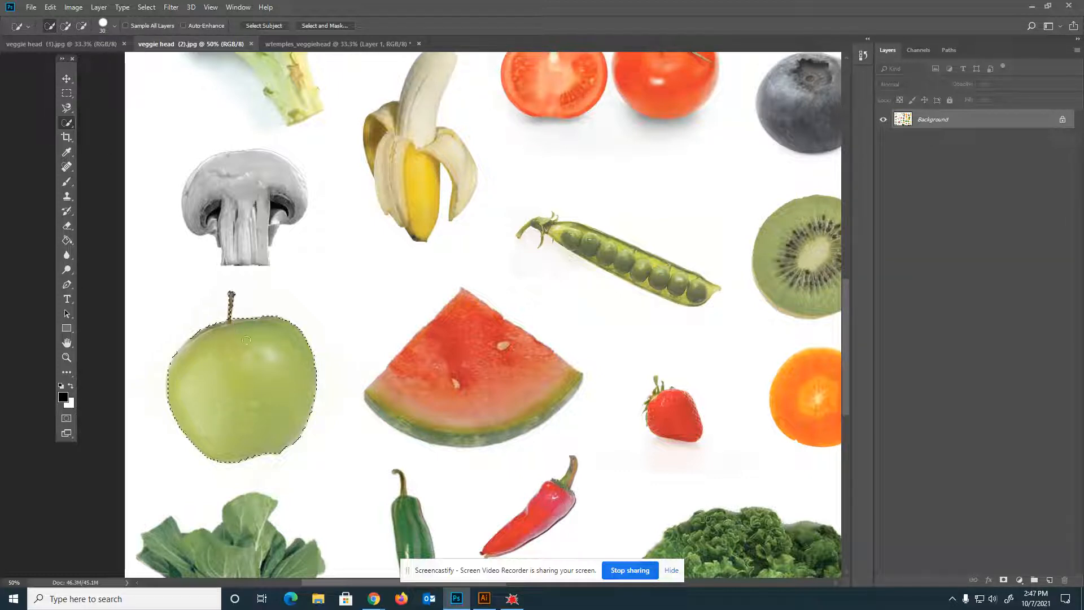
left_click_drag(229, 323, 226, 328)
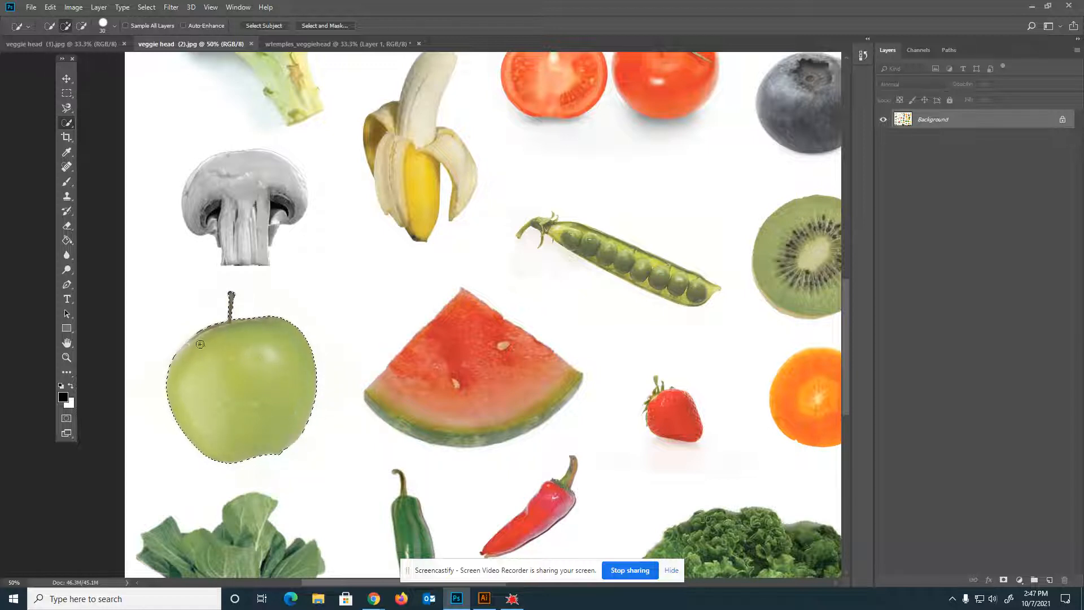
key("ctrl+c")
- Delete the stemless apple from the veggiehead document and paste the apple with its stem instead
left_click(327, 43)
key("ctrl+v")
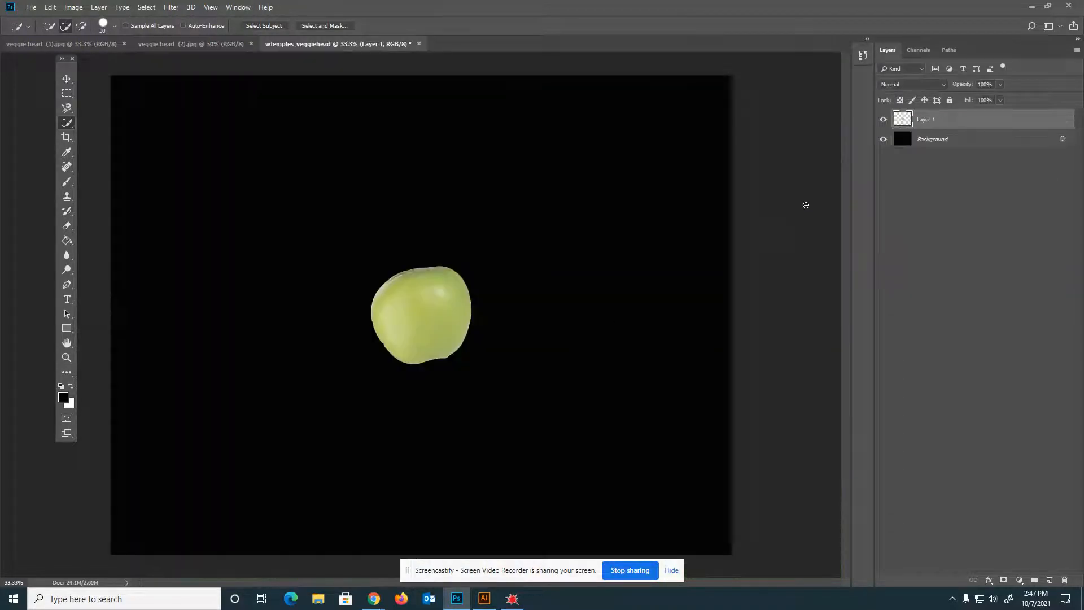
key("Delete")
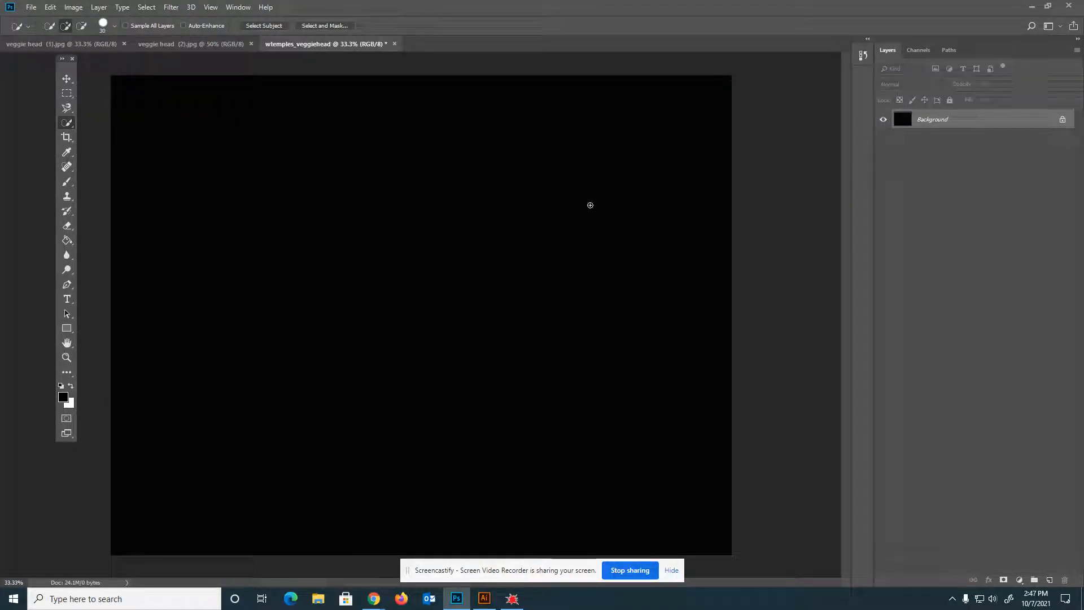
key("ctrl+v")
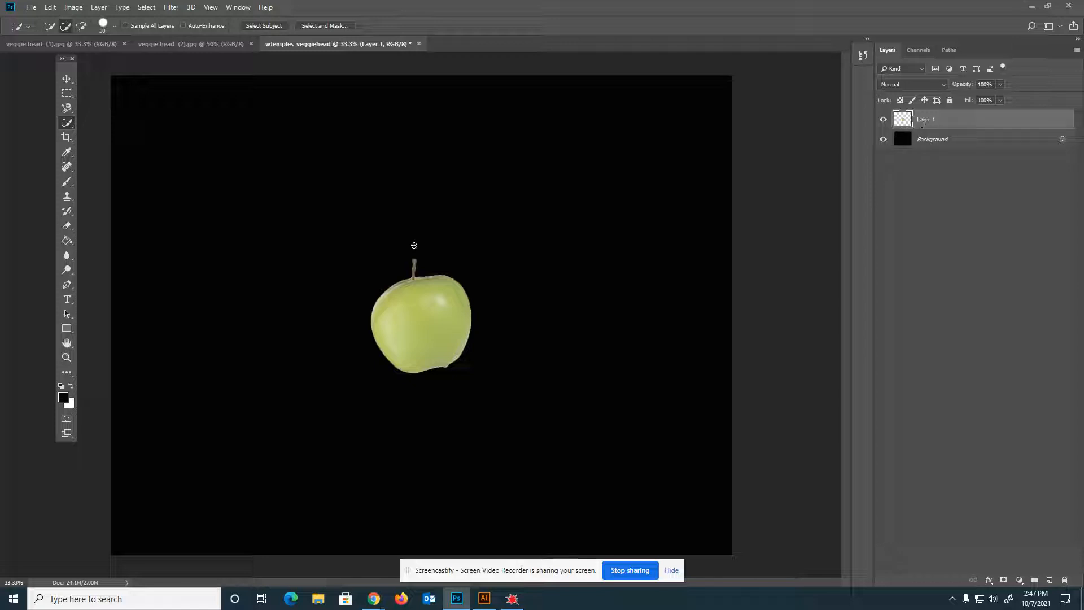
- Move the pasted apple slightly upward on its own layer, and clear the apple's selection in veggie head (2)
left_click(67, 78)
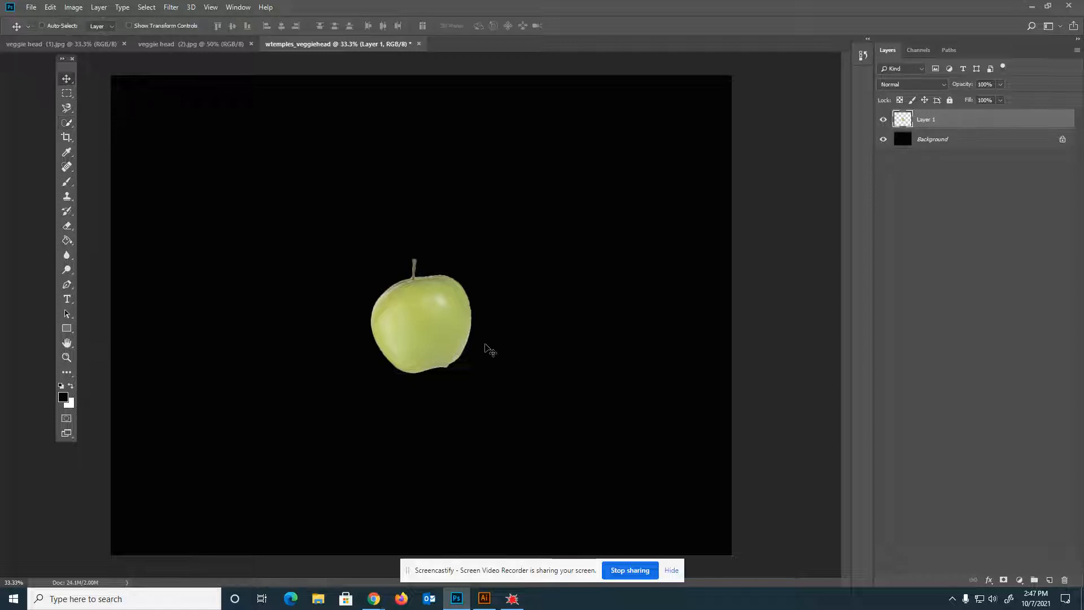
mouse_move(447, 351)
left_mouse_down()
mouse_move(479, 312)
mouse_move(357, 243)
mouse_move(456, 329)
mouse_move(443, 300)
mouse_move(442, 359)
mouse_move(445, 322)
mouse_move(436, 343)
mouse_move(448, 337)
left_mouse_up()
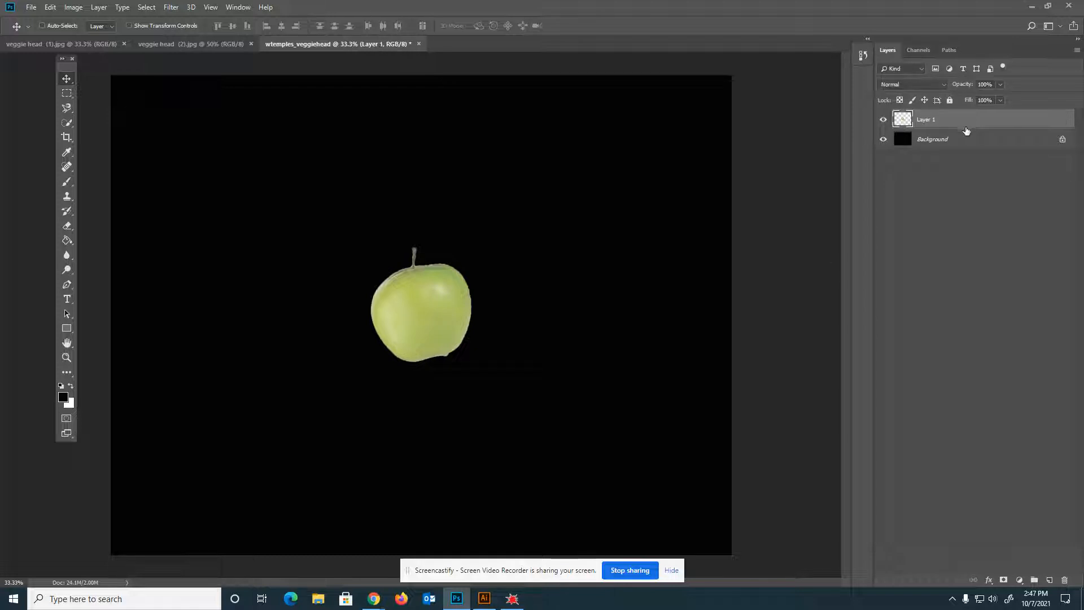
left_click(947, 141)
left_click(921, 116)
left_click(181, 44)
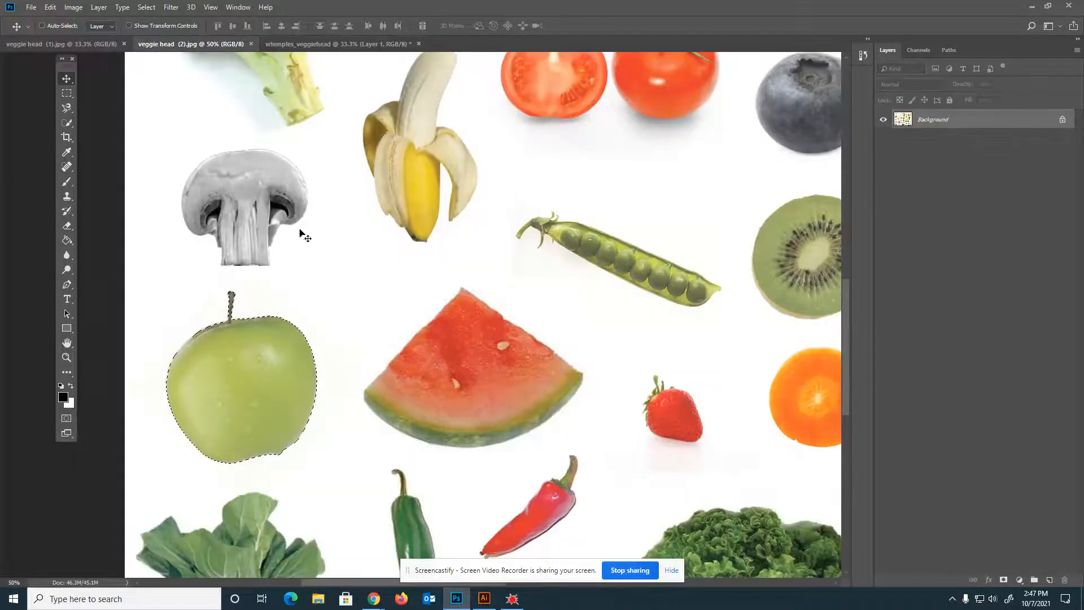
key("ctrl+d")
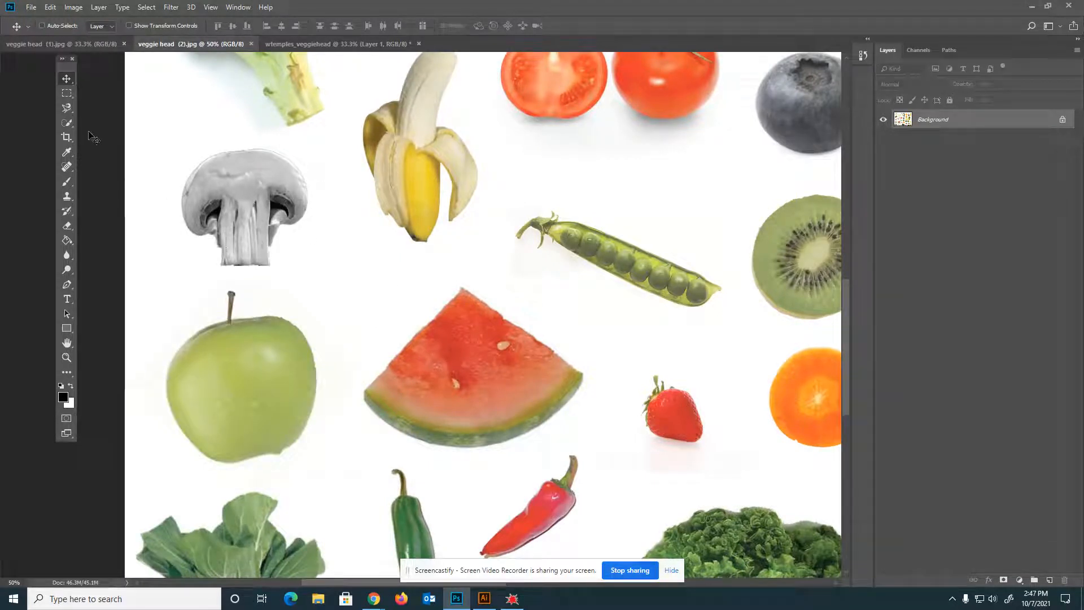
- Try a Magic Wand selection on the green apple at tolerance 100, and clear it
right_click(66, 123)
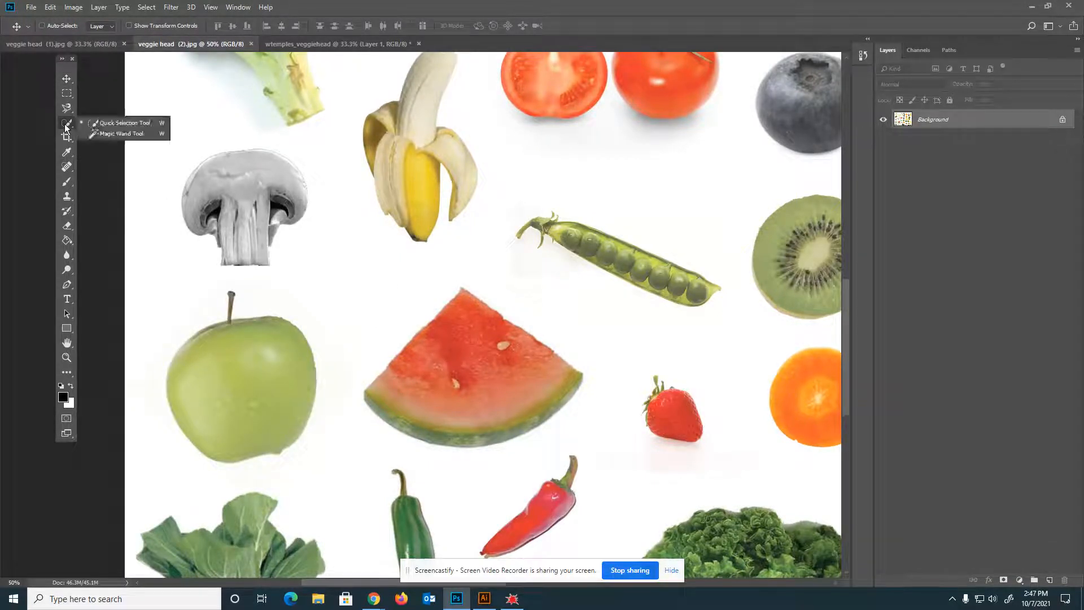
left_click(120, 133)
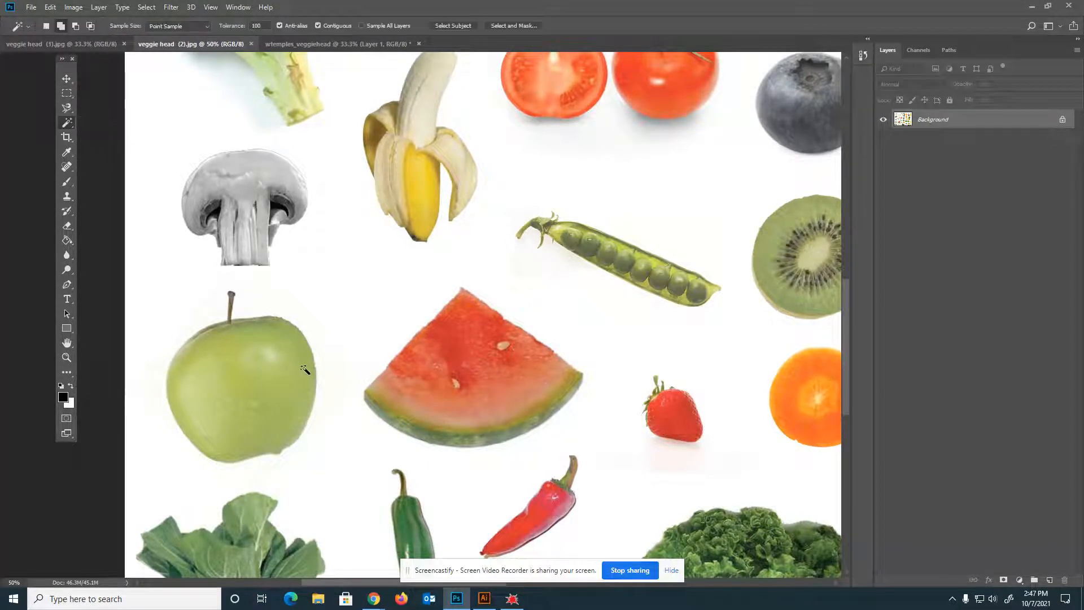
left_click(242, 331)
key("ctrl+d")
- Try selecting the kale with the Magic Wand at tolerance 32, adding several leaf areas, and clear the selection
left_click_drag(765, 458, 475, 289)
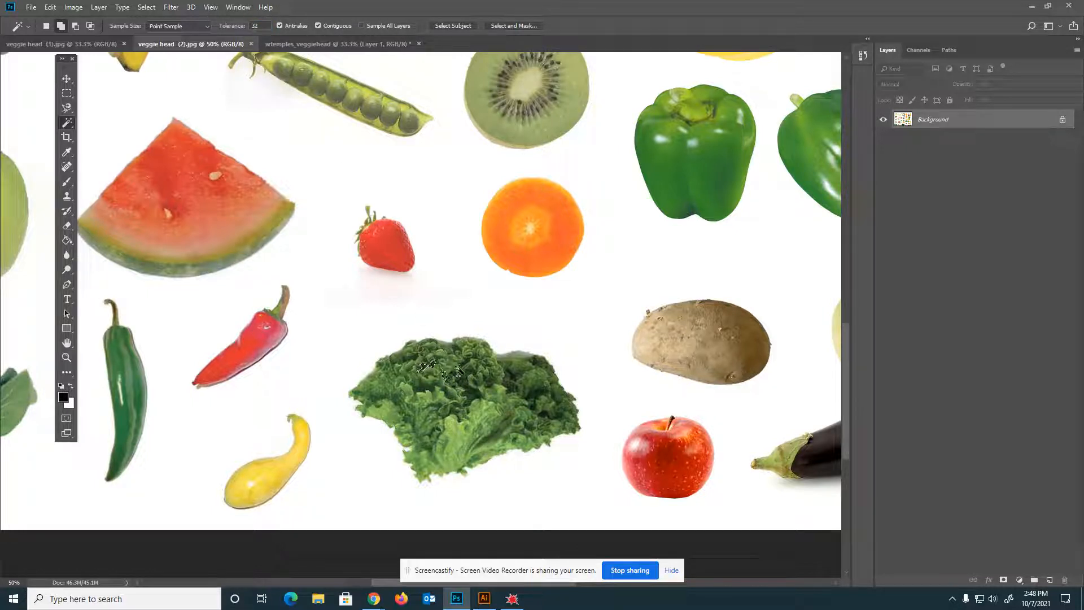
left_click(456, 359)
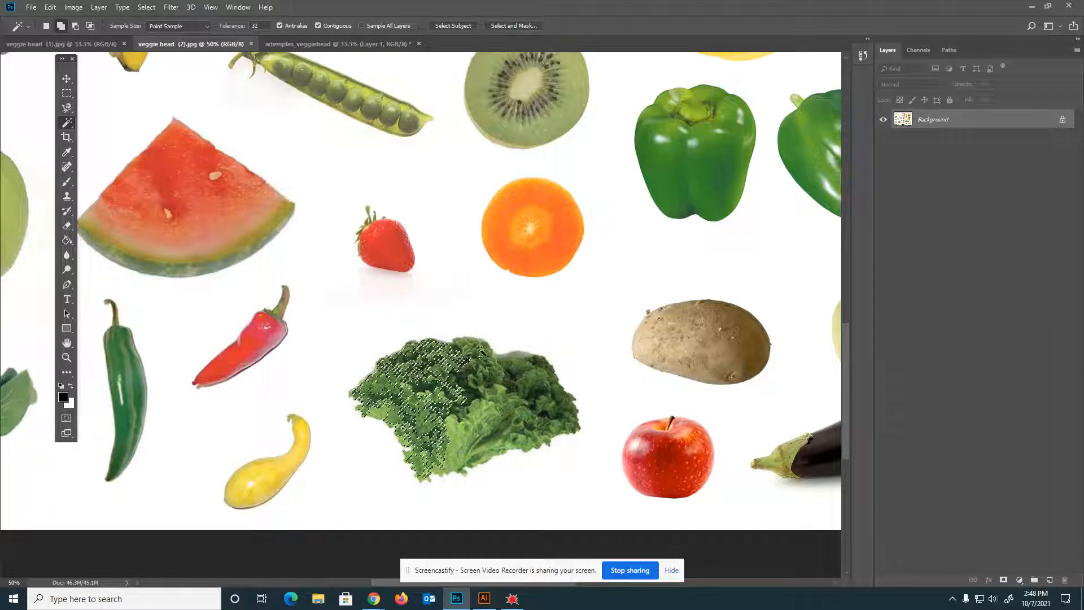
left_click(480, 371)
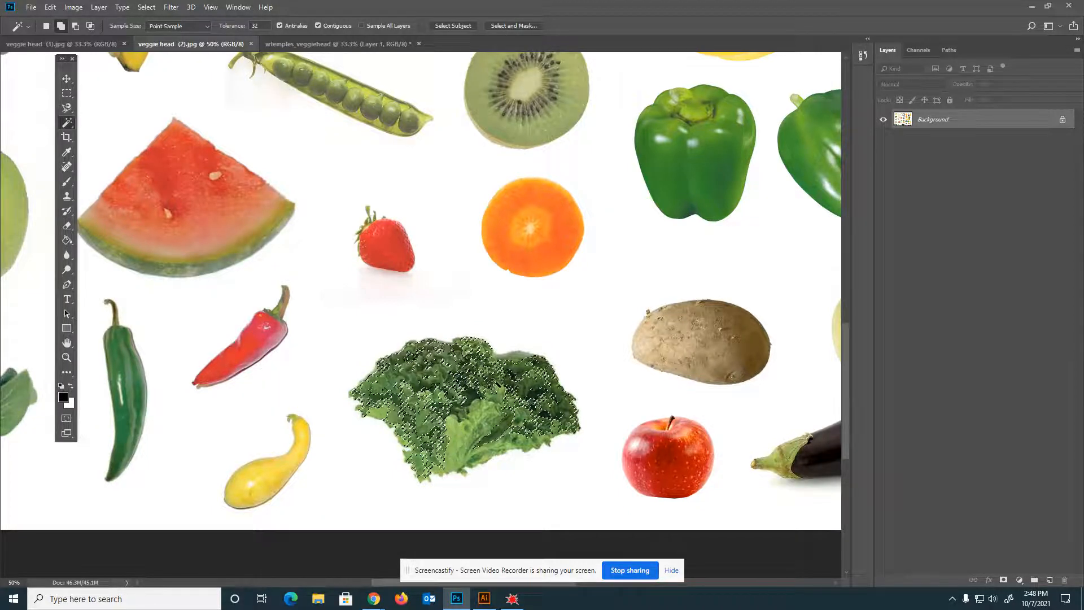
left_click(486, 407)
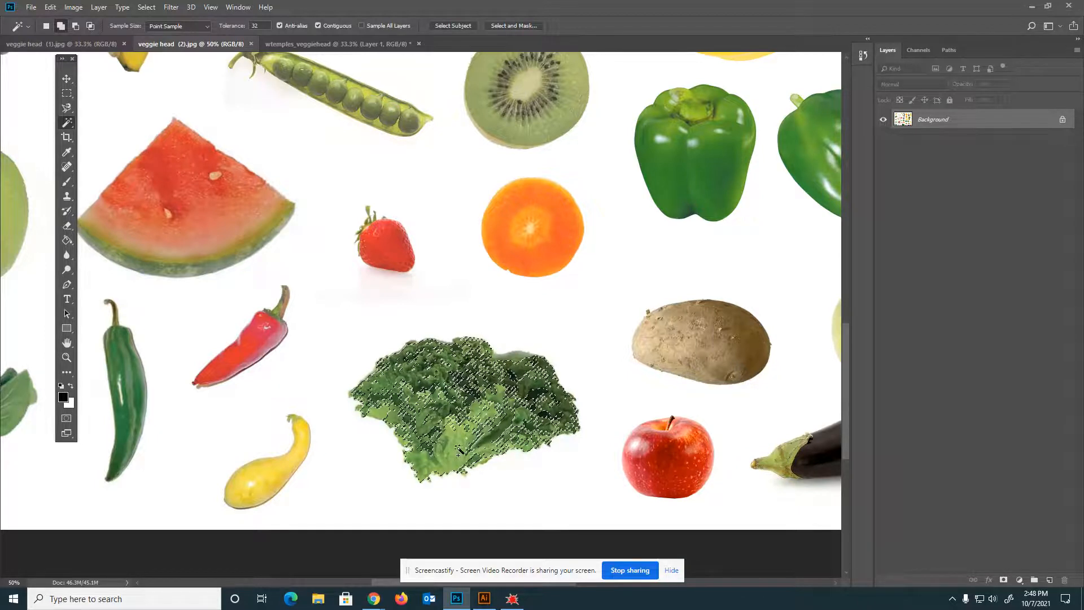
left_click(510, 411)
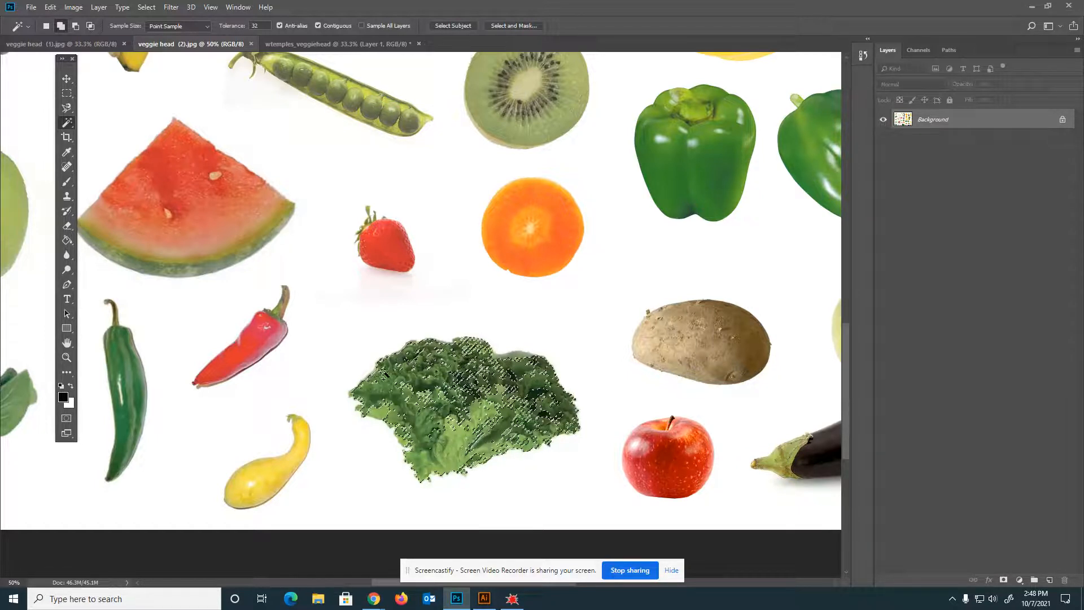
key("ctrl+d")
- Select the green apple's body with the Magic Wand, adding its edges and unselected patches, delete it, and clear the selection
left_click_drag(257, 356, 652, 273)
left_click_drag(551, 160, 434, 404)
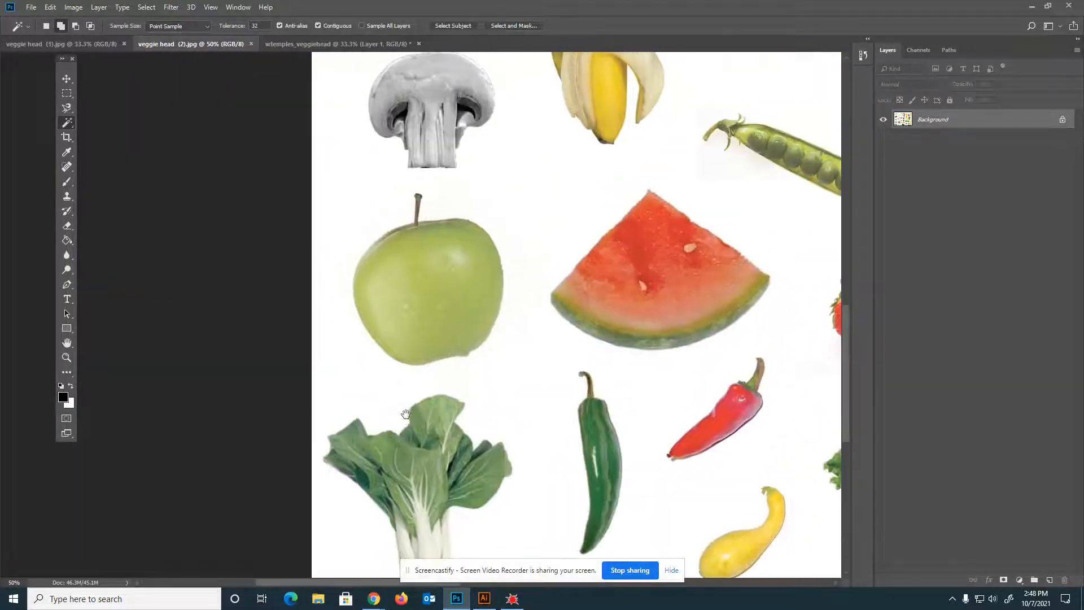
left_click(405, 248)
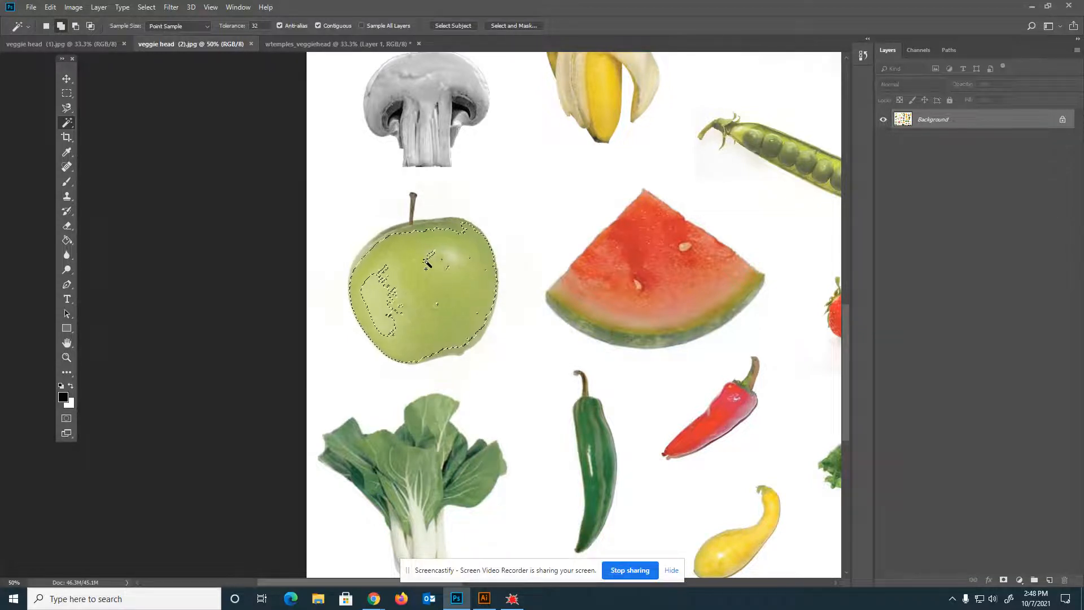
left_click(446, 227)
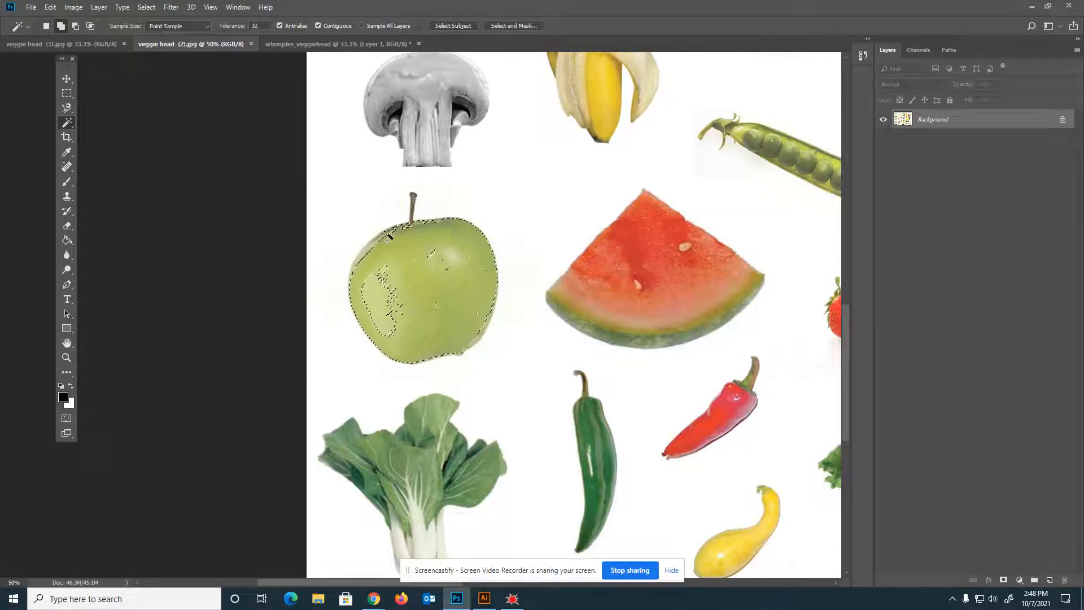
left_click(370, 246)
left_click(383, 307)
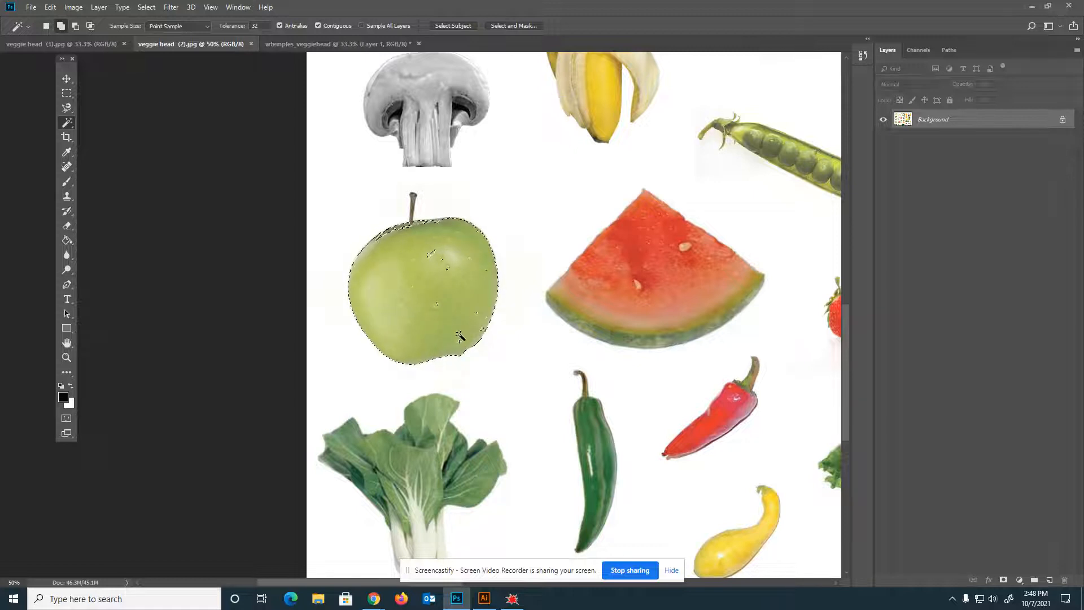
key("BackSpace")
key("ctrl+d")
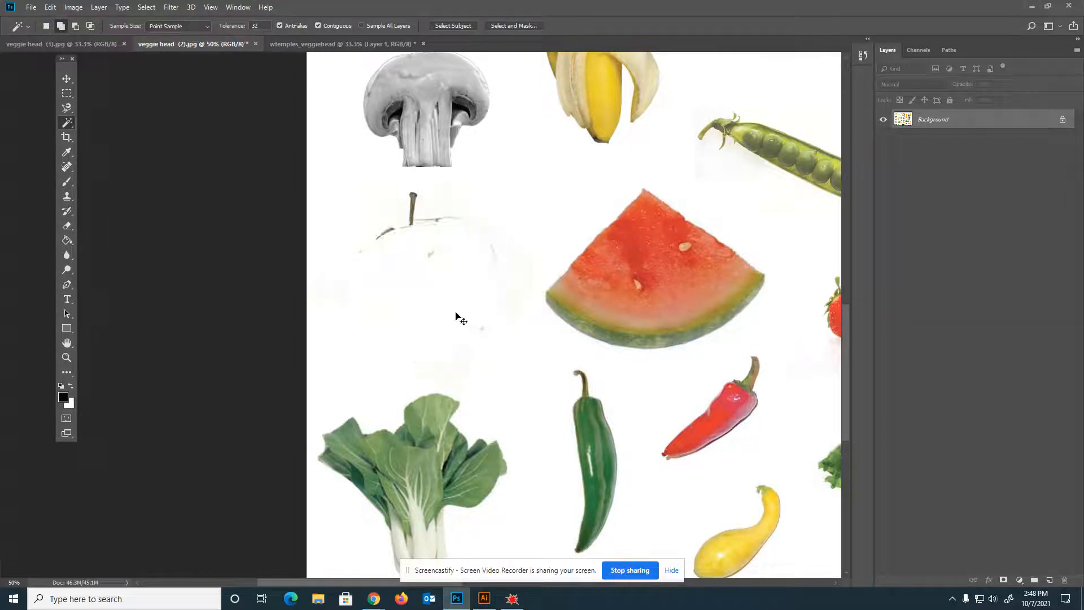
- Undo the deletion of the green apple's body in veggie head (2), and clear its selection
key("ctrl+z")
key("ctrl+z")
key("ctrl+shift+z")
key("ctrl+z")
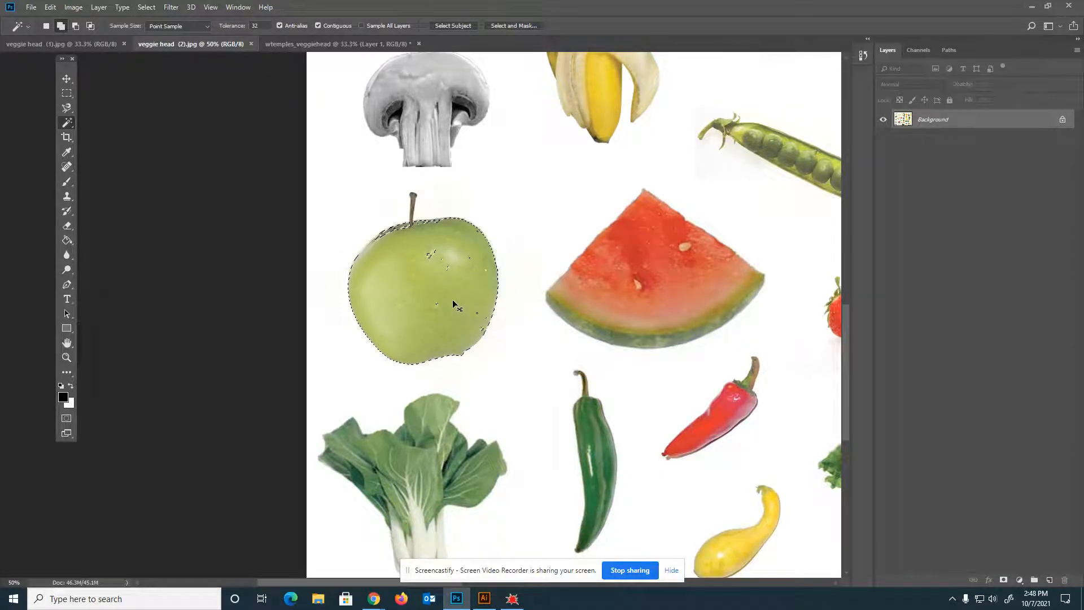
key("ctrl+d")
- Try Magic Wand selections at tolerance 32 on the green apple's side and its highlight, and undo the last addition
left_click(380, 307)
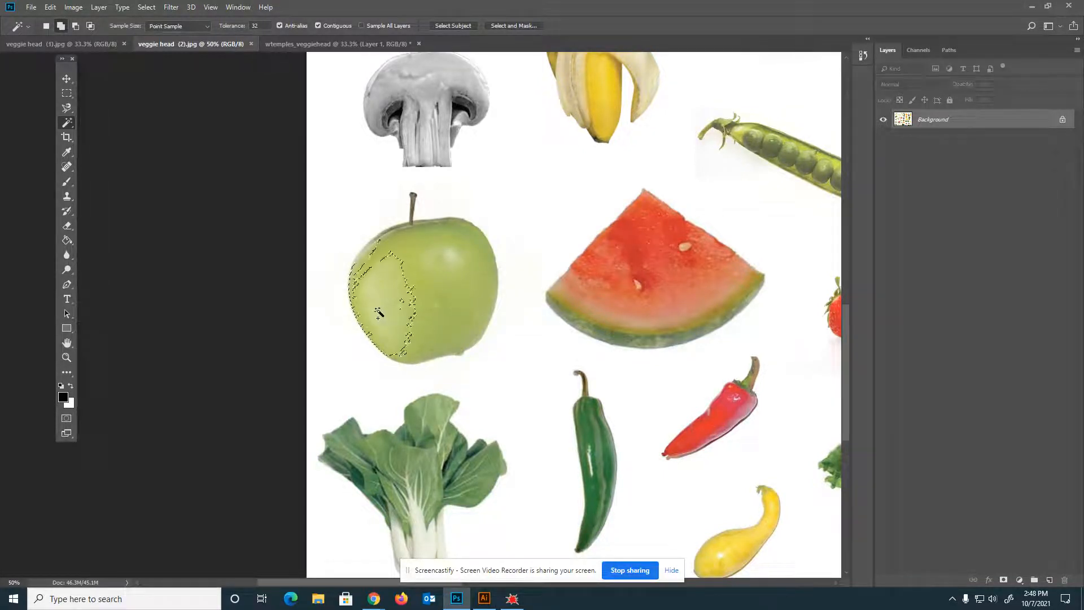
key("ctrl+d")
left_click(452, 257)
left_click(382, 312, "shift")
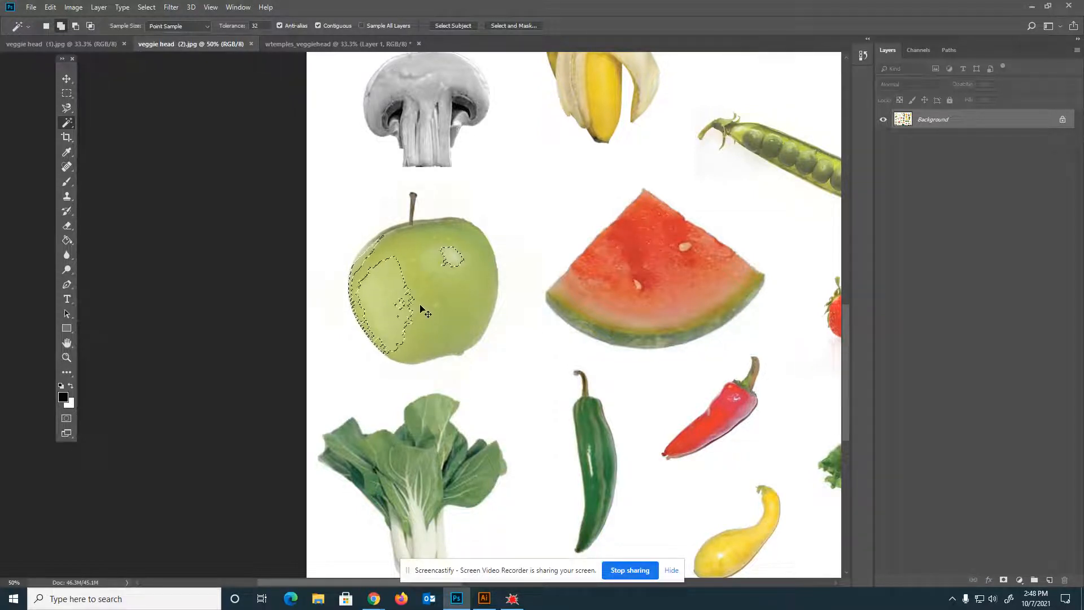
key("ctrl+z")
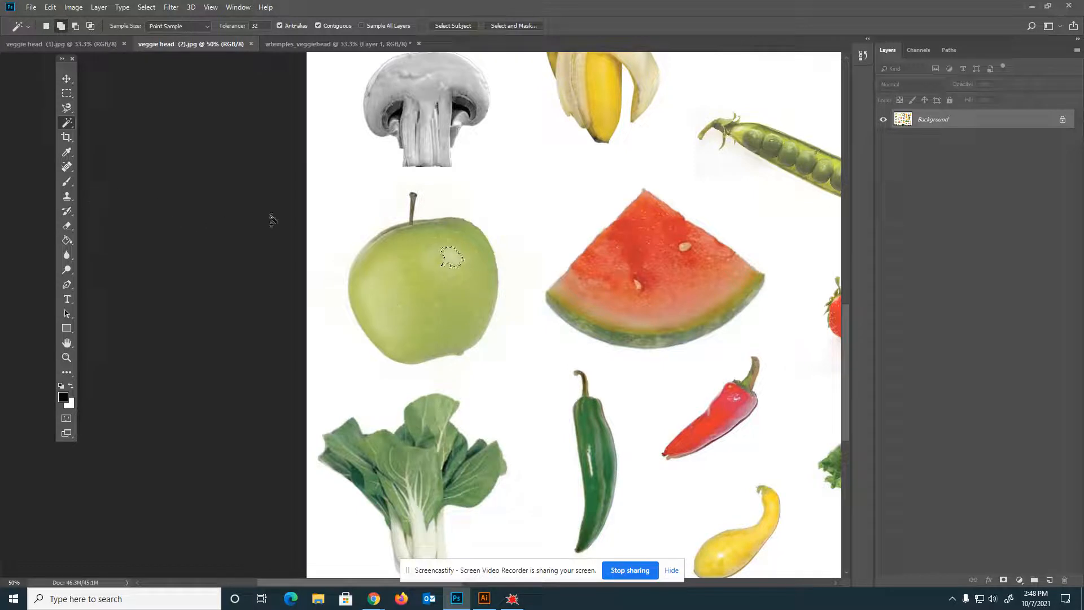
right_click(71, 122)
right_click(67, 108)
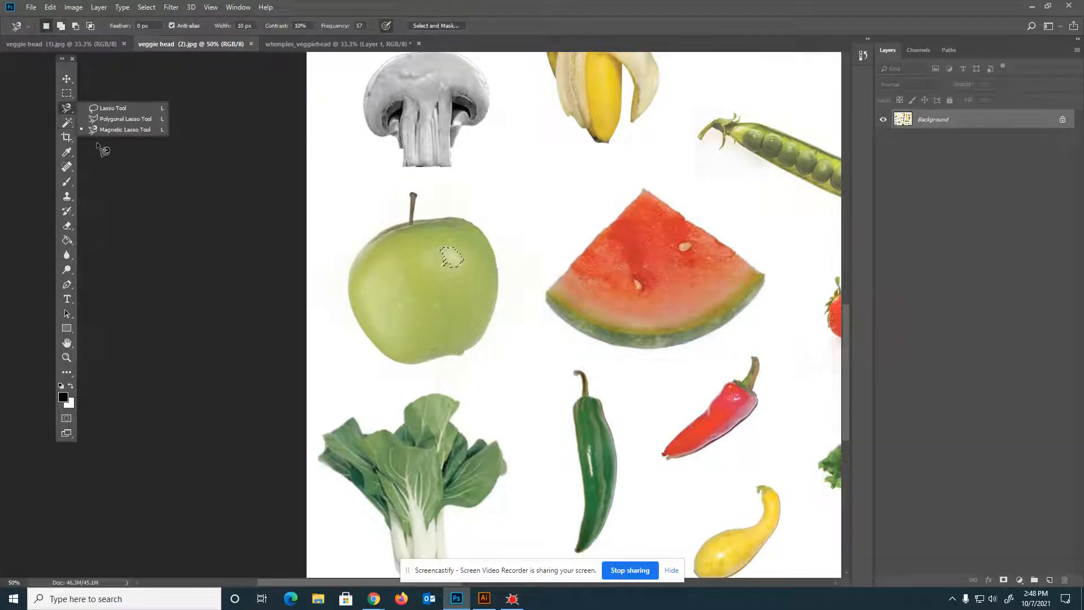
left_click(100, 130)
left_click(70, 121)
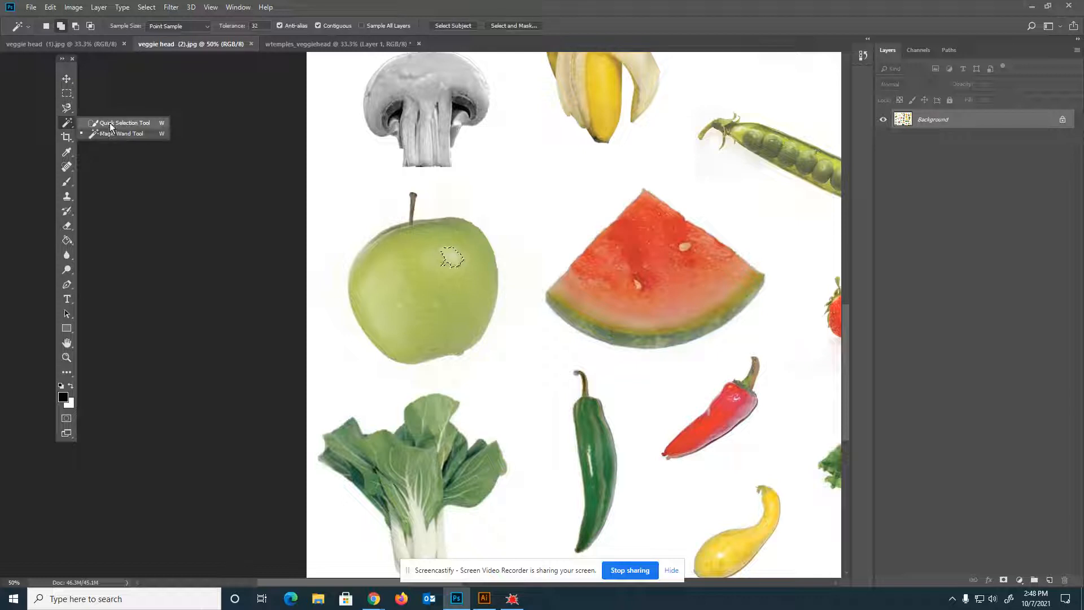
- Switch to the black veggie head document, and move the apple straight up on its layer
left_click(294, 44)
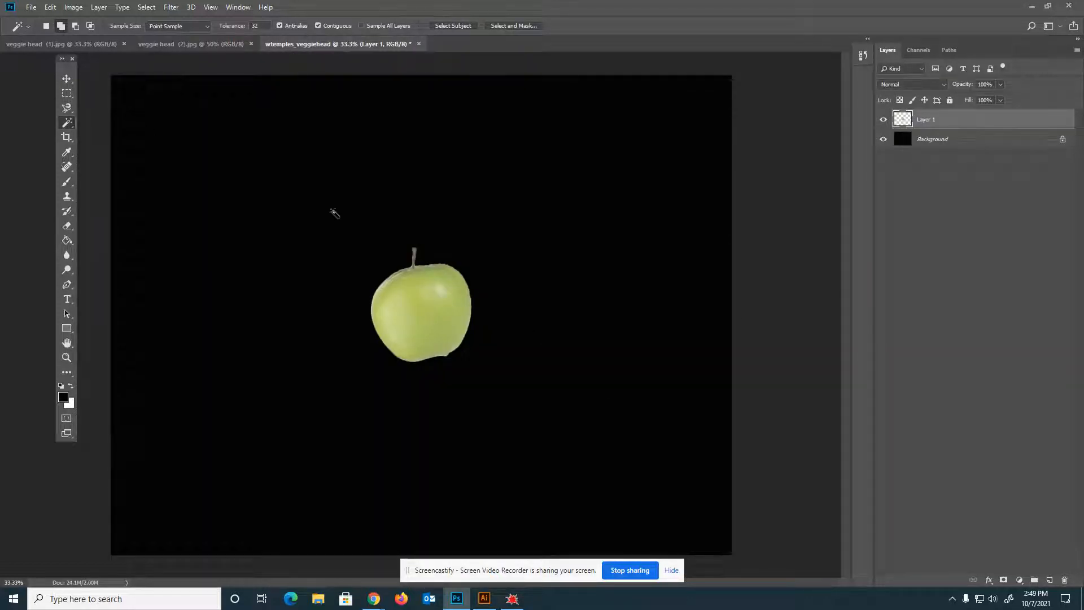
left_click(66, 79)
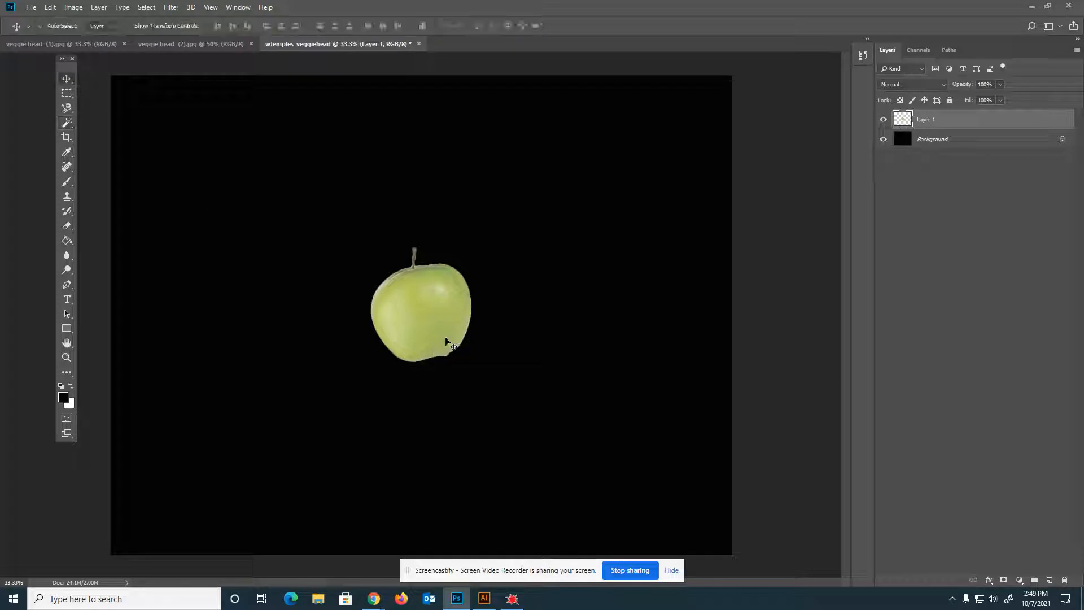
left_click_drag(446, 338, 453, 245)
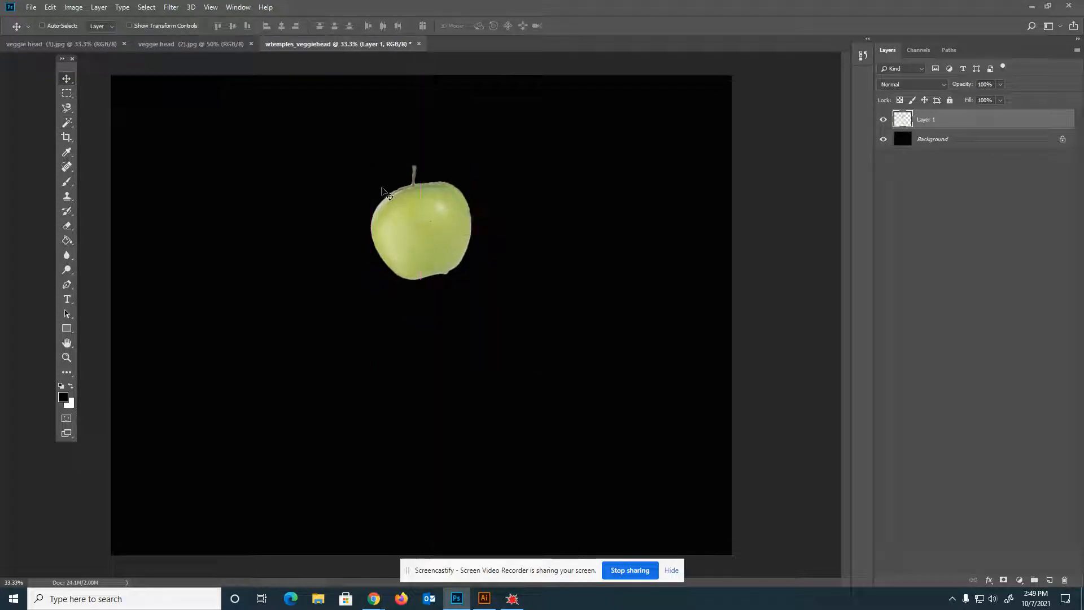
- Try scaling the apple to about 159% with Free Transform and shifting it up and to the left
key("ctrl+t")
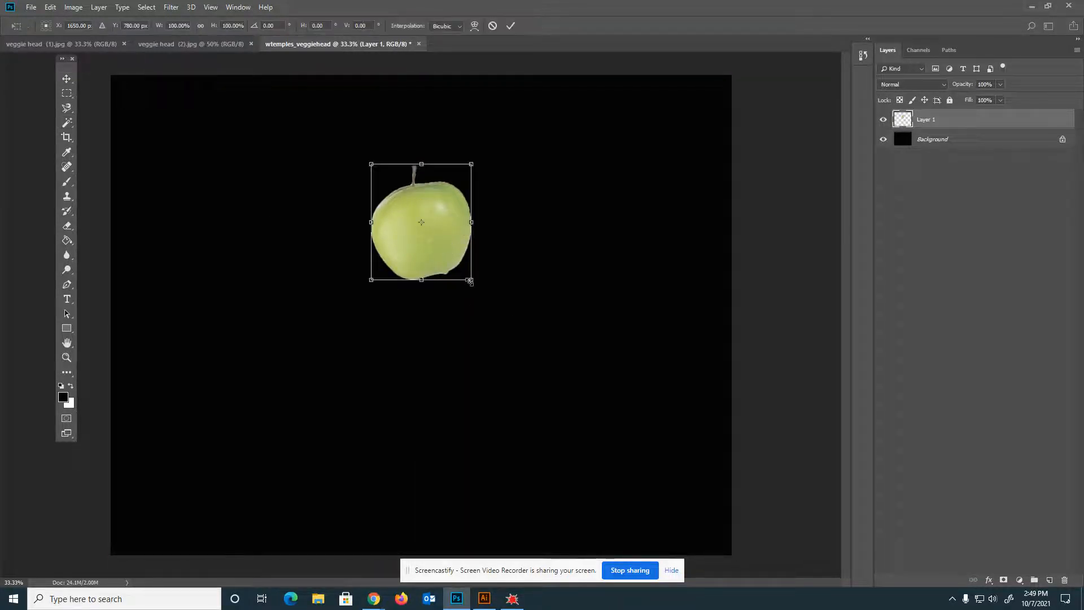
left_click_drag(471, 280, 525, 339)
left_click_drag(489, 307, 431, 262)
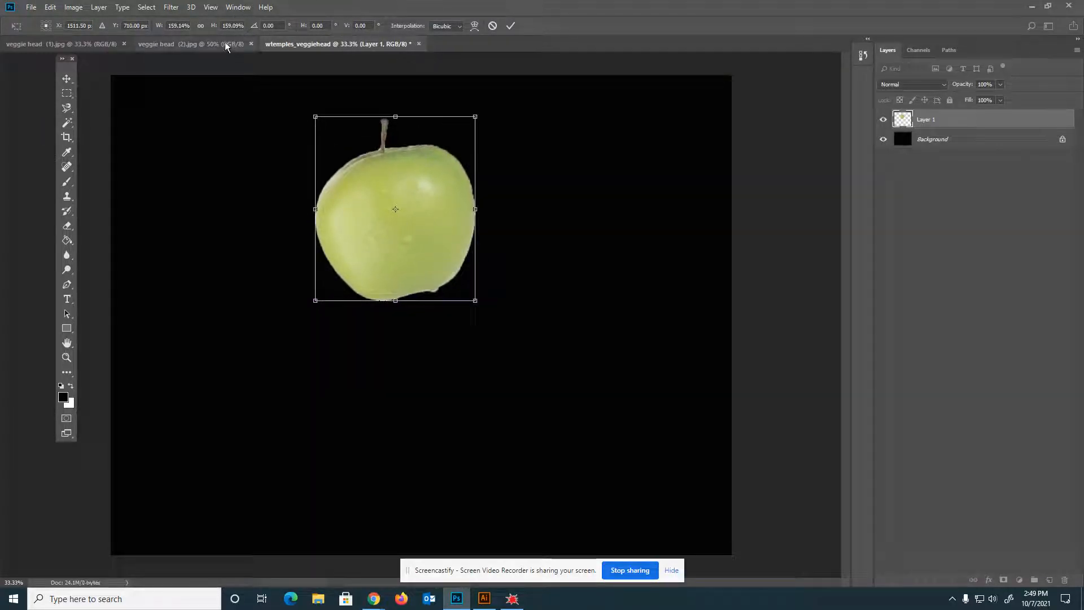
- Return to veggie head (2), and clear the selection on the green apple's highlight
left_click(225, 43)
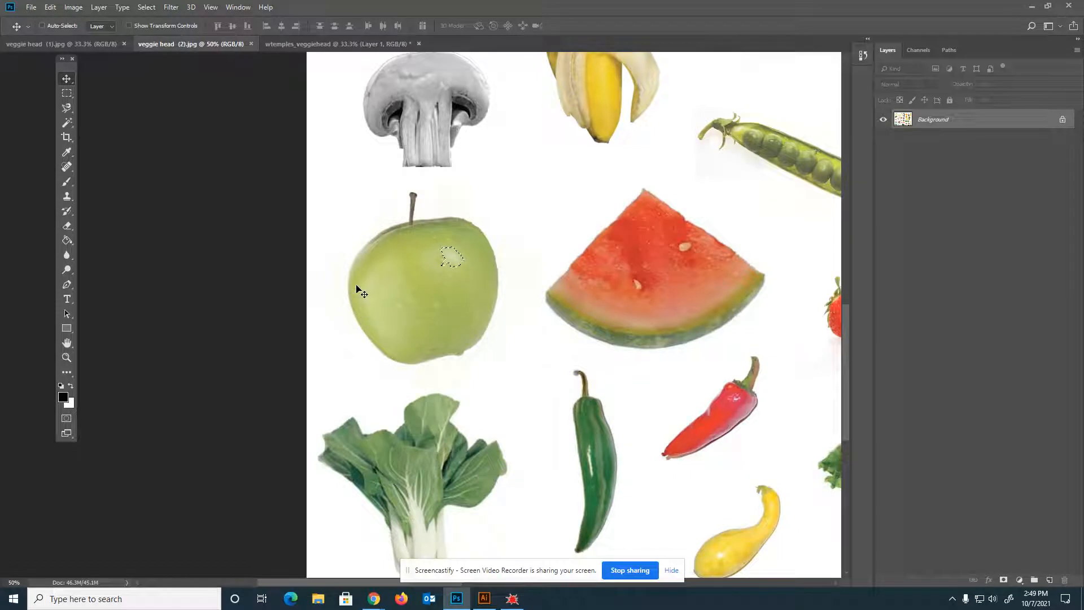
key("ctrl+d")
left_click_drag(589, 330, 443, 437)
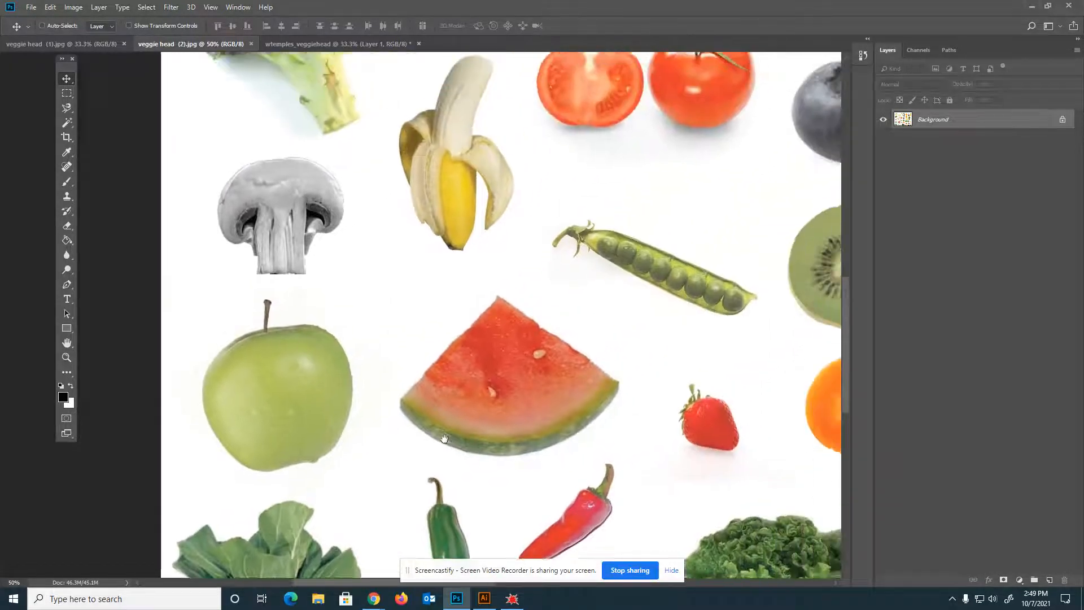
key("ctrl+minus")
key("ctrl+minus")
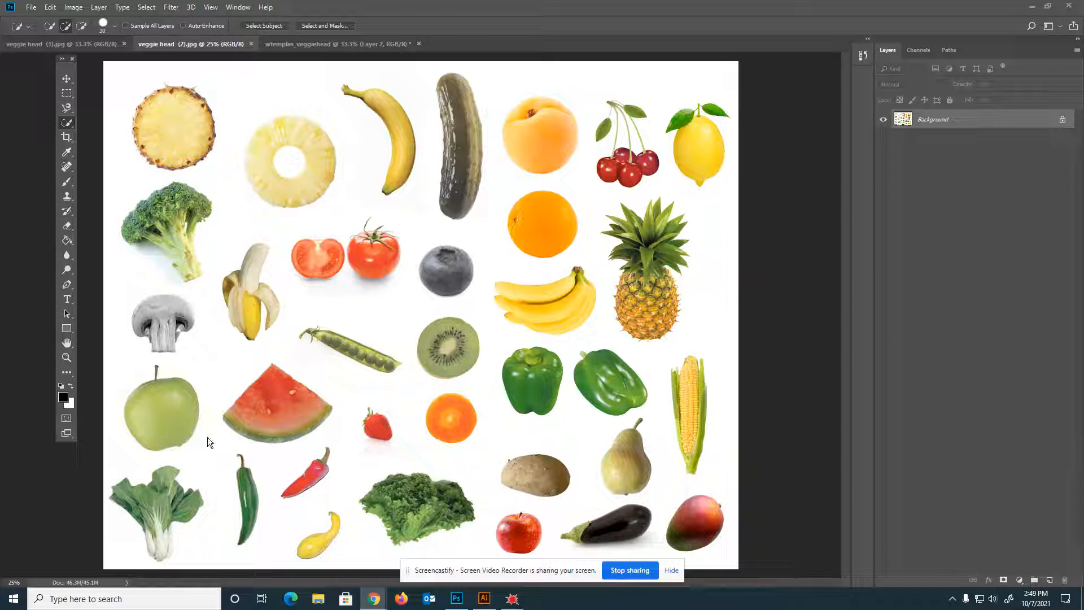
- Try selecting the watermelon slice and the blueberry together with the Quick Selection tool, and clear the selection
left_click_drag(251, 409, 302, 410)
left_click(446, 272)
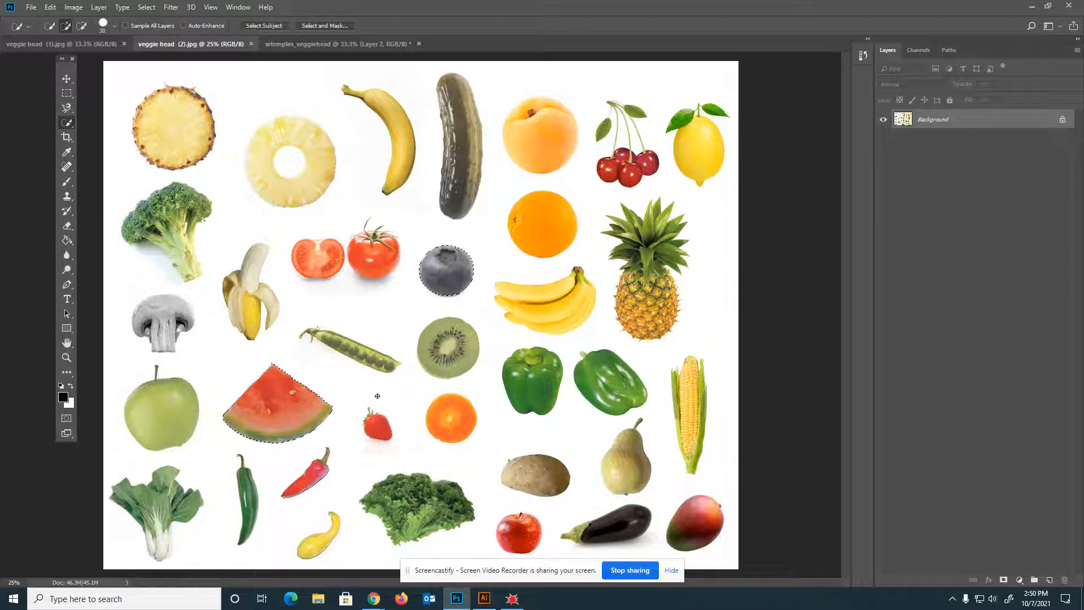
key("ctrl+d")
- Try a Quick Selection of the green apple with its stem, add the blueberry, and undo the selections
left_click(165, 408)
key("ctrl+plus")
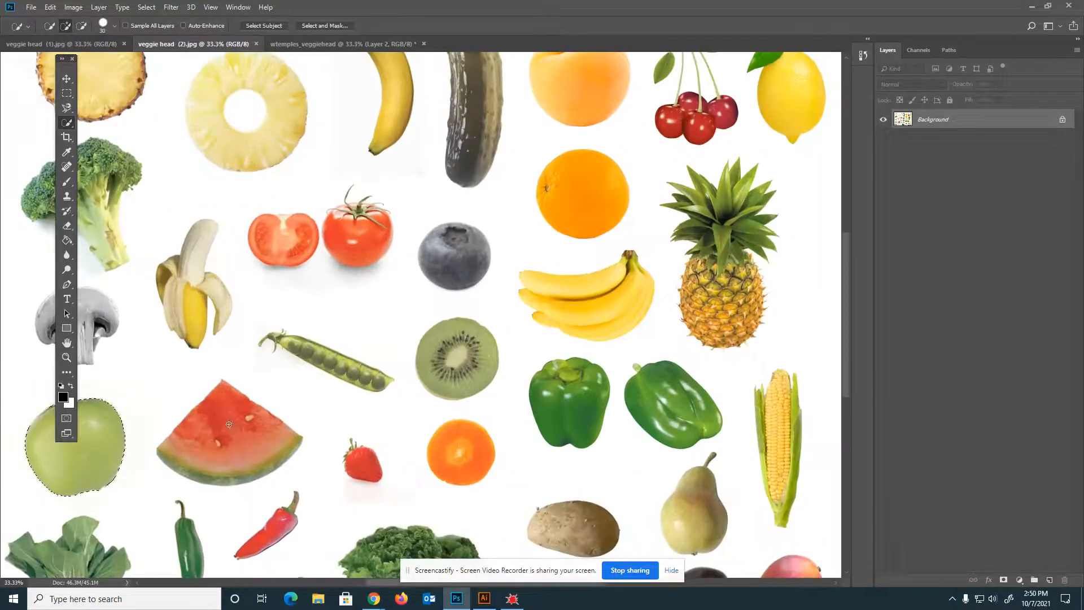
left_click_drag(229, 424, 305, 401)
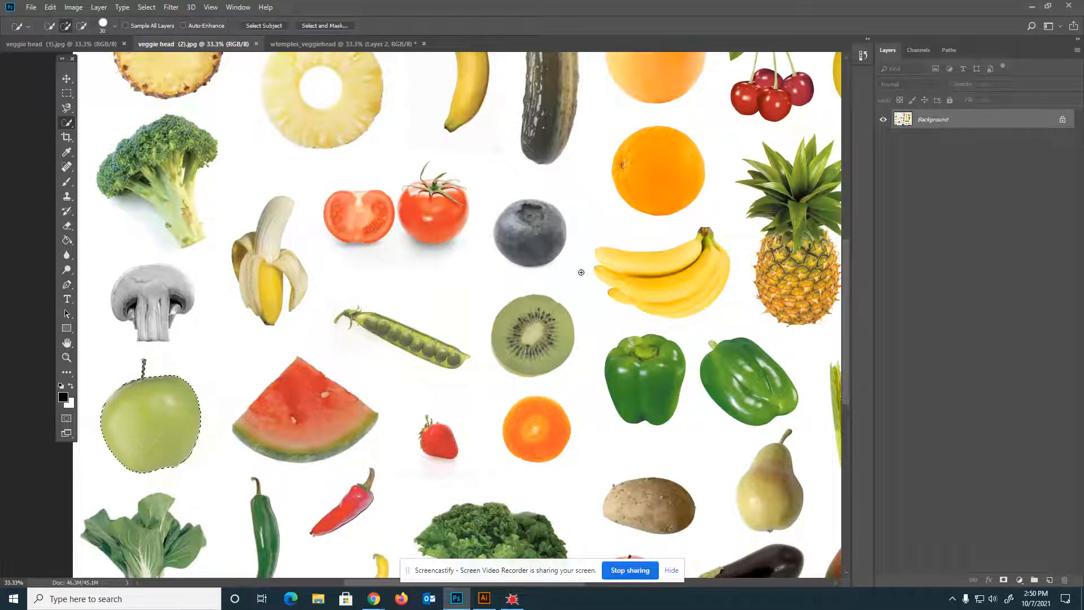
left_click(550, 224)
key("ctrl+z")
key("ctrl+z")
- Select the green apple with its stem again using the Quick Selection tool
left_click(147, 7)
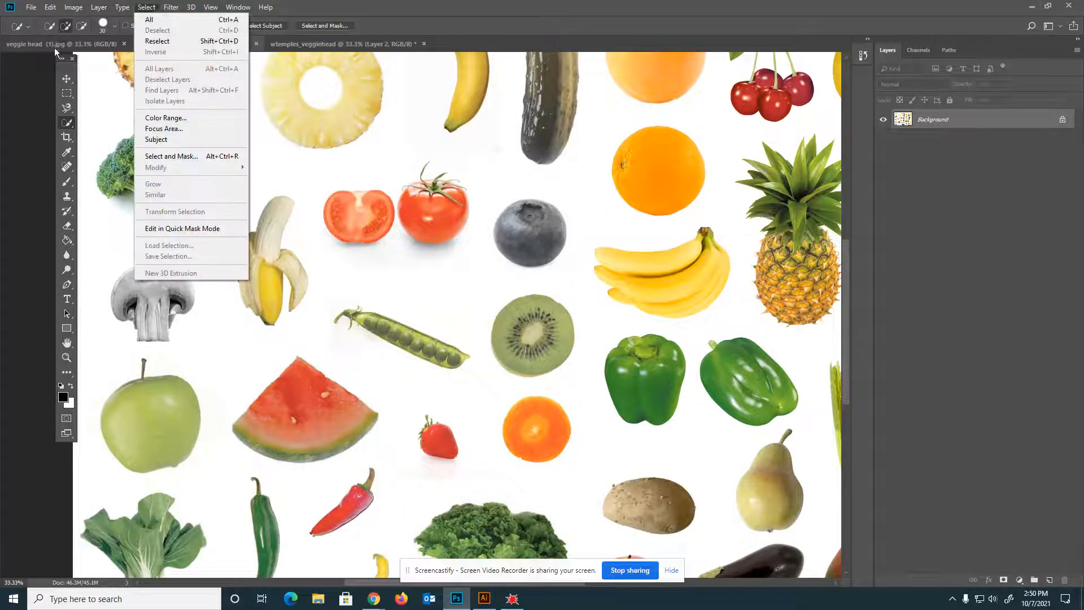
left_click(86, 72)
left_click(173, 421)
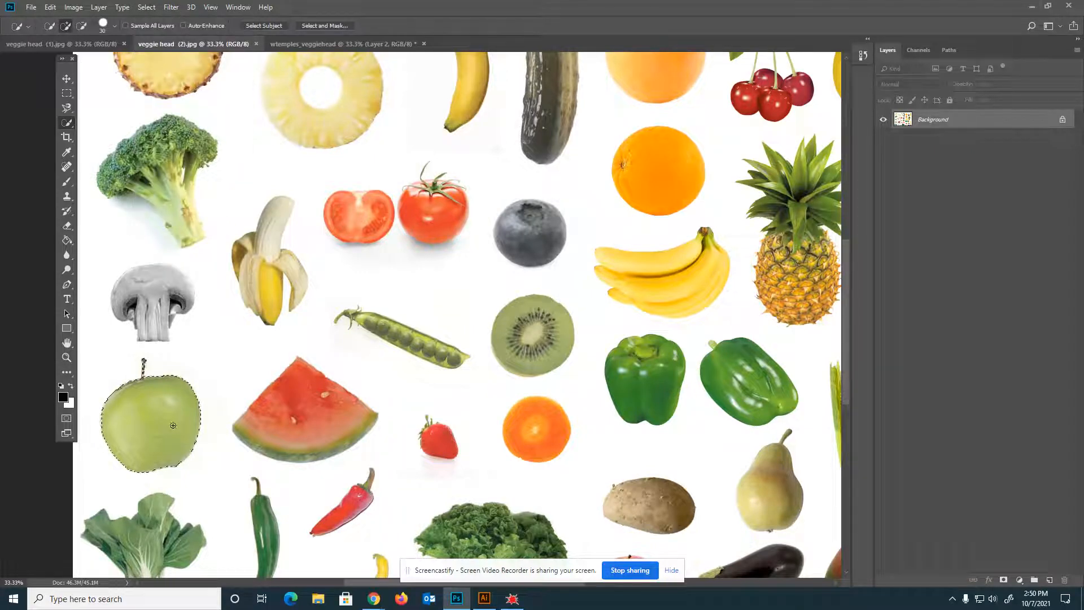
- Deselect the green apple, and select the blueberry with the Quick Selection tool
left_click(145, 8)
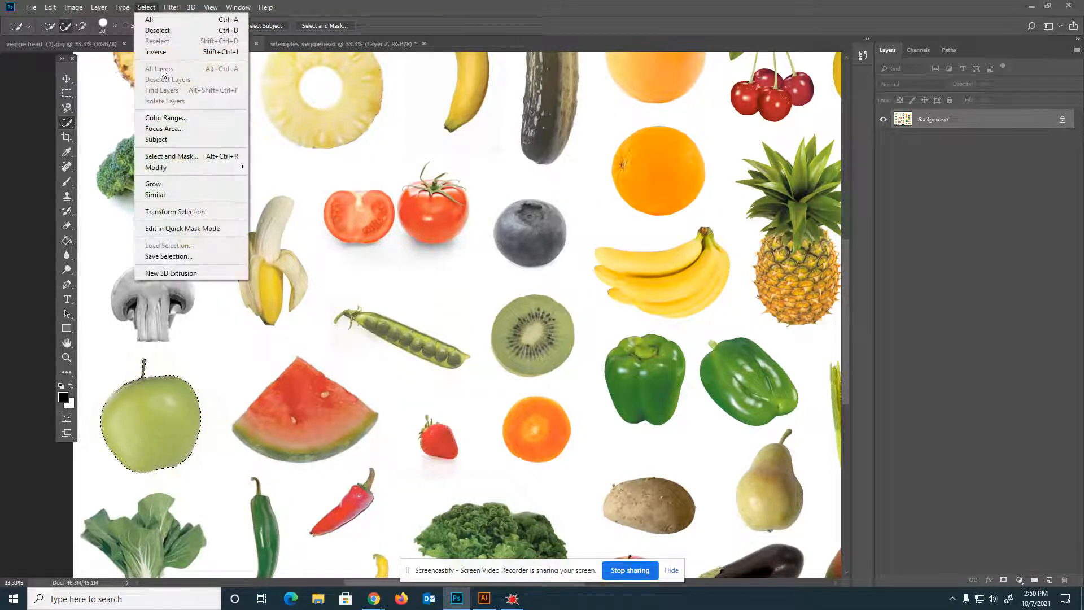
left_click(158, 31)
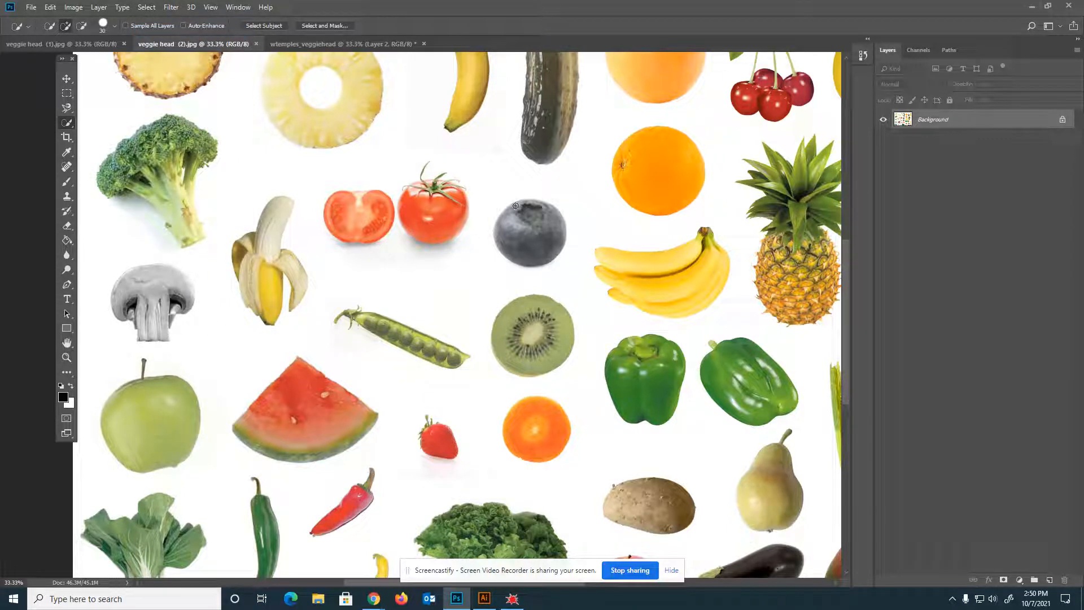
left_click(544, 244)
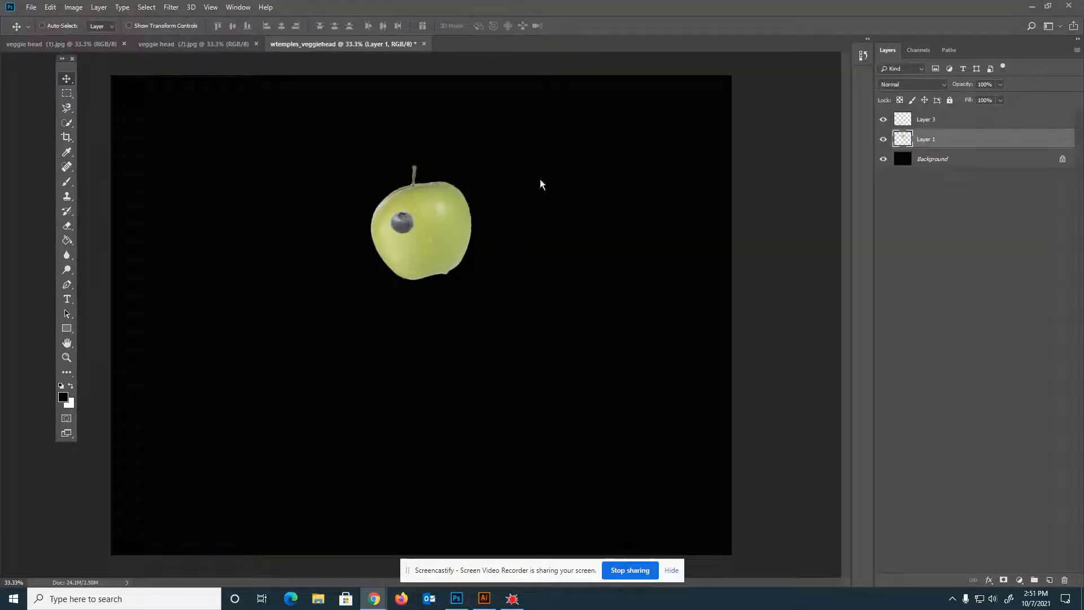
- Make the blueberry eye's layer, Layer 3, active, and paste another blueberry above it
left_click(934, 120)
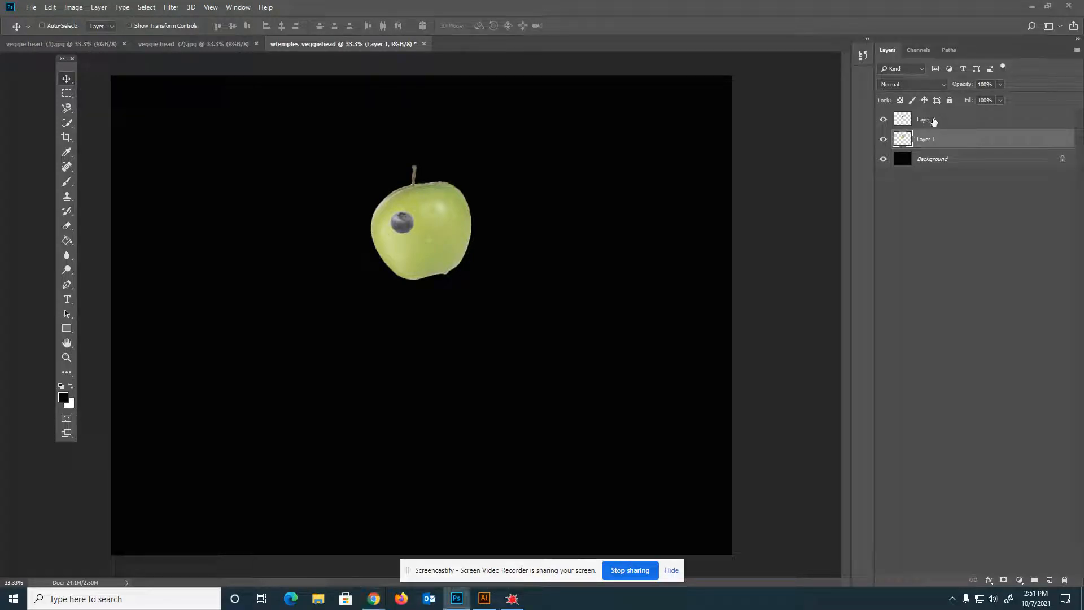
left_click(933, 121)
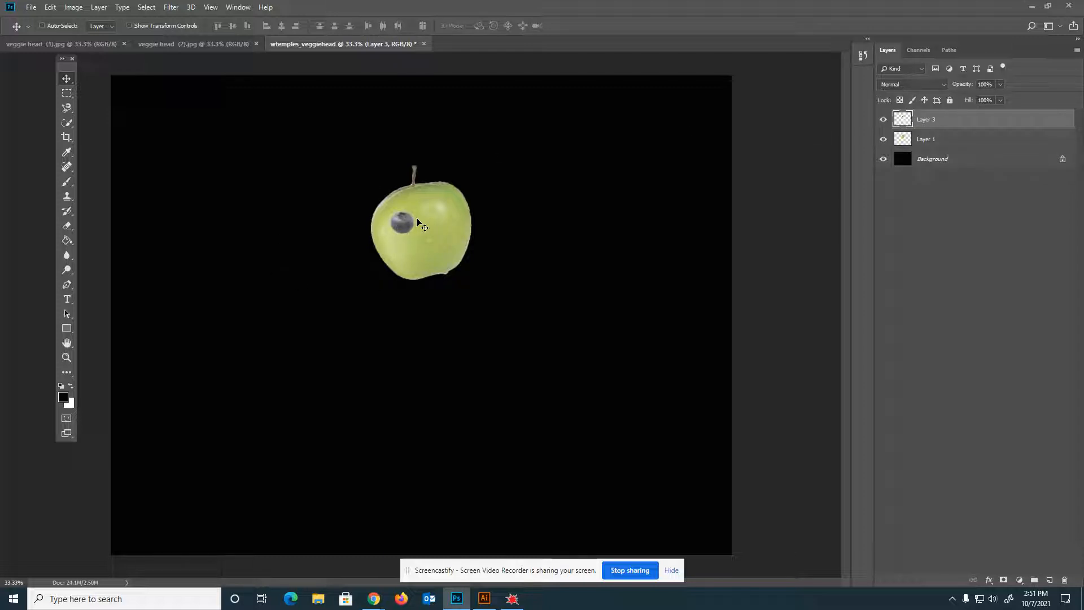
key("ctrl")
key("ctrl")
key("ctrl+v")
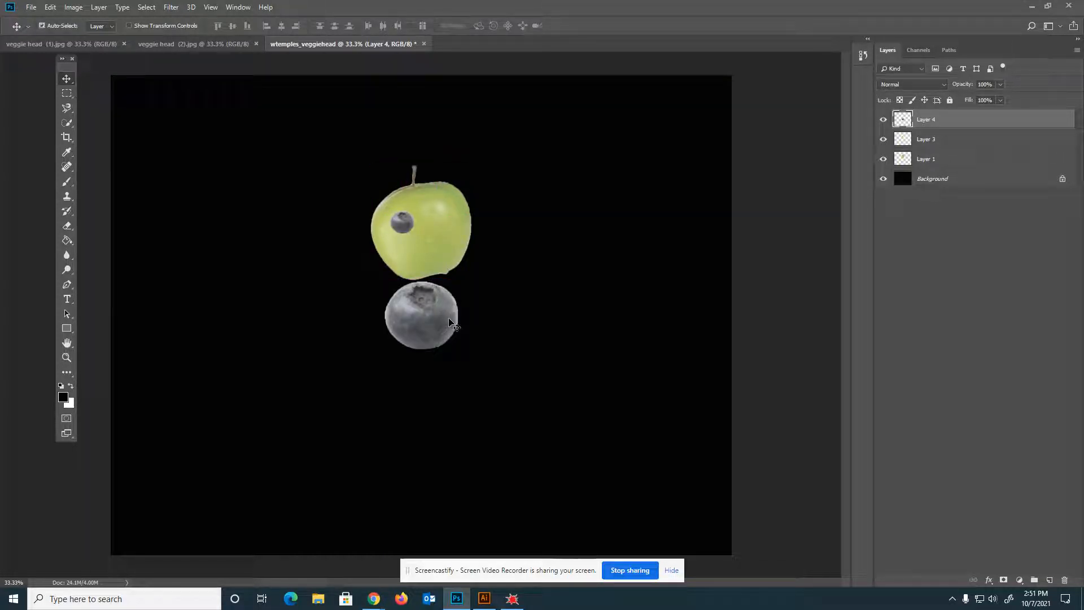
- Try the pasted blueberry at about 34% size as a second eye on the apple, and delete its layer
key("ctrl+t")
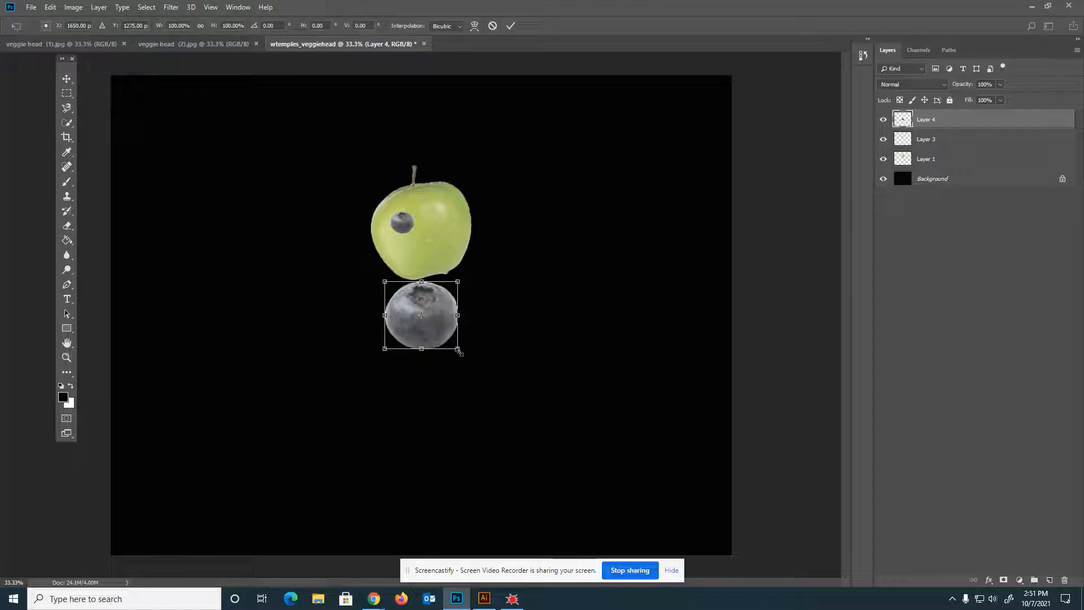
left_click_drag(459, 351, 445, 218)
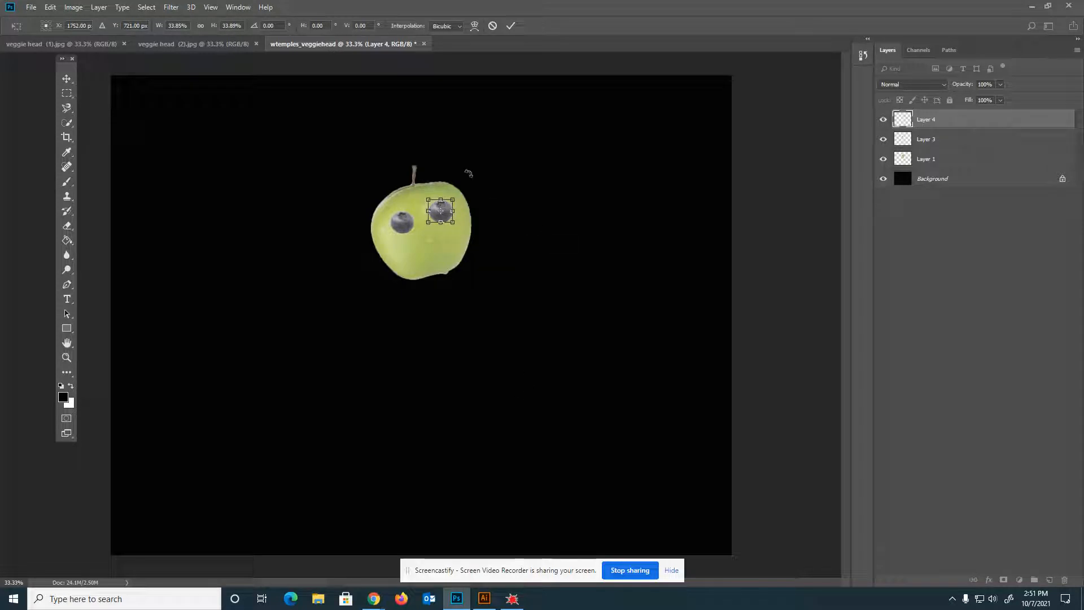
key("Return")
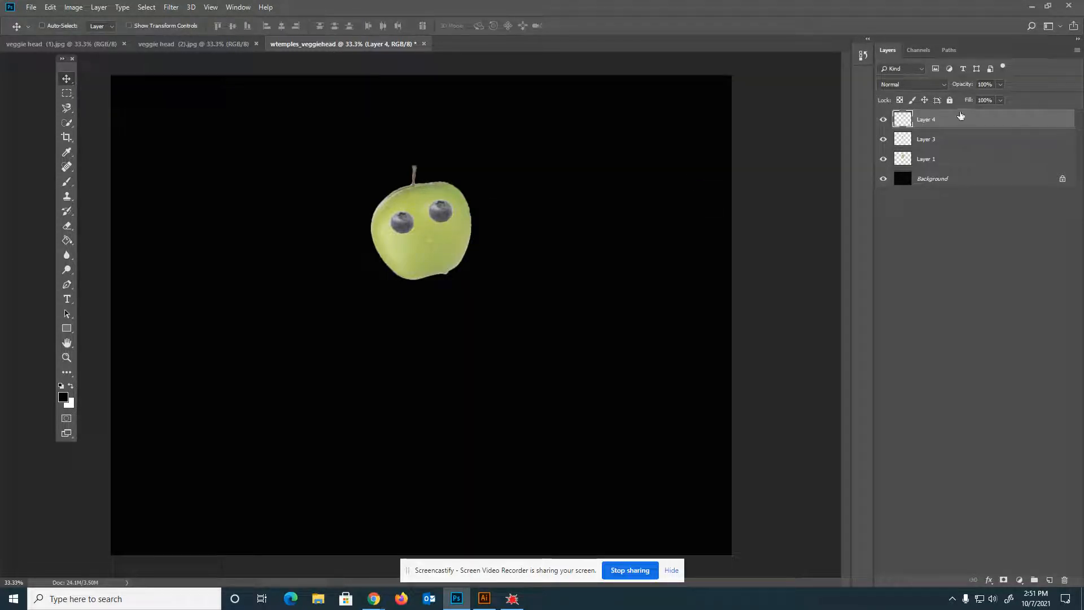
key("Delete")
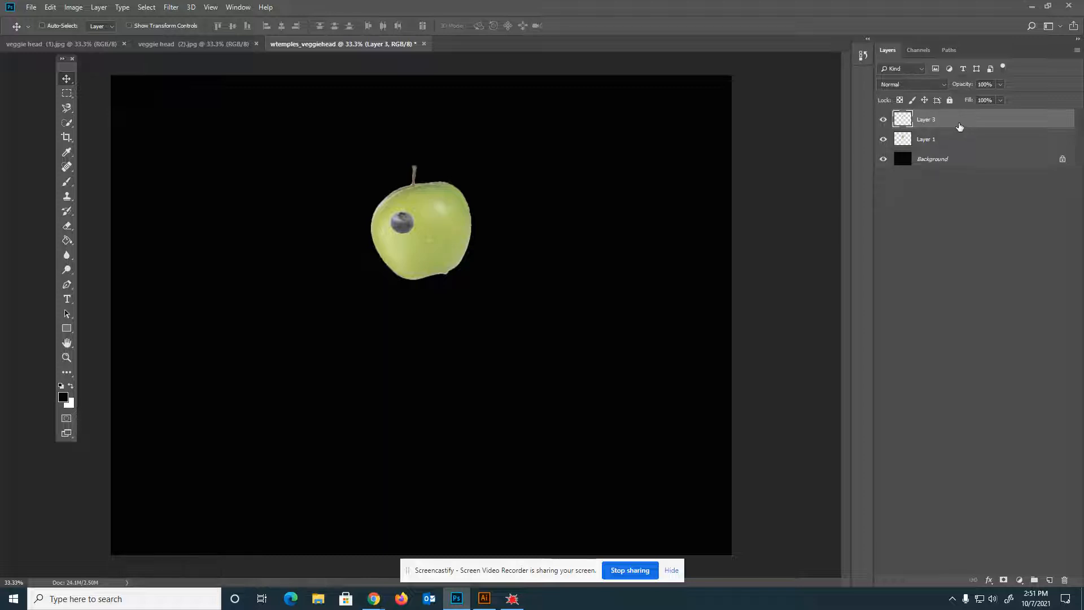
- Duplicate the blueberry eye's Layer 3, and move the copy to the right on the apple as the second eye
right_click(956, 129)
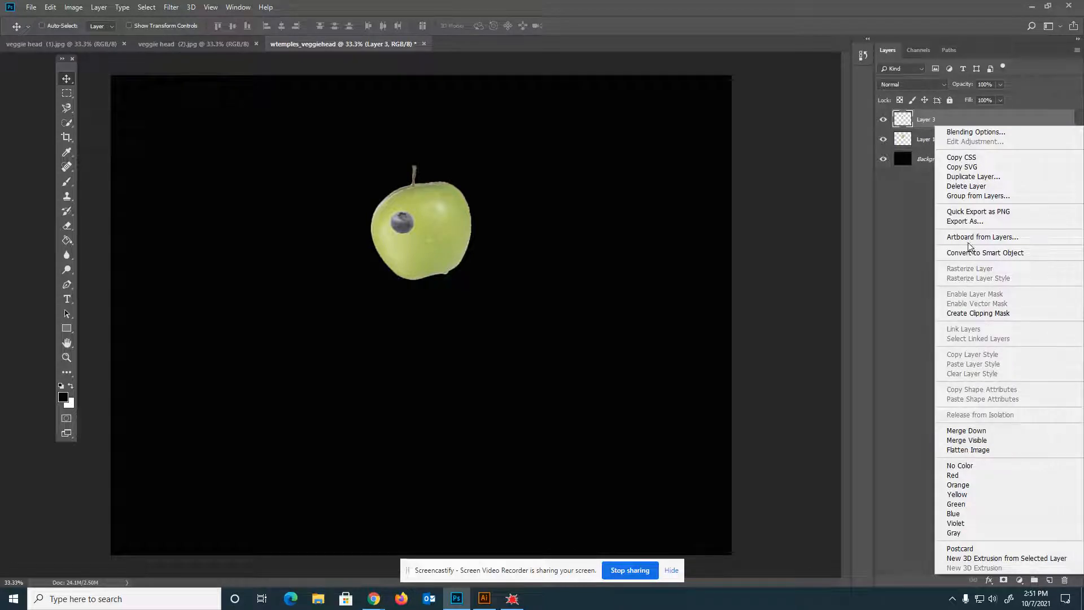
left_click(973, 176)
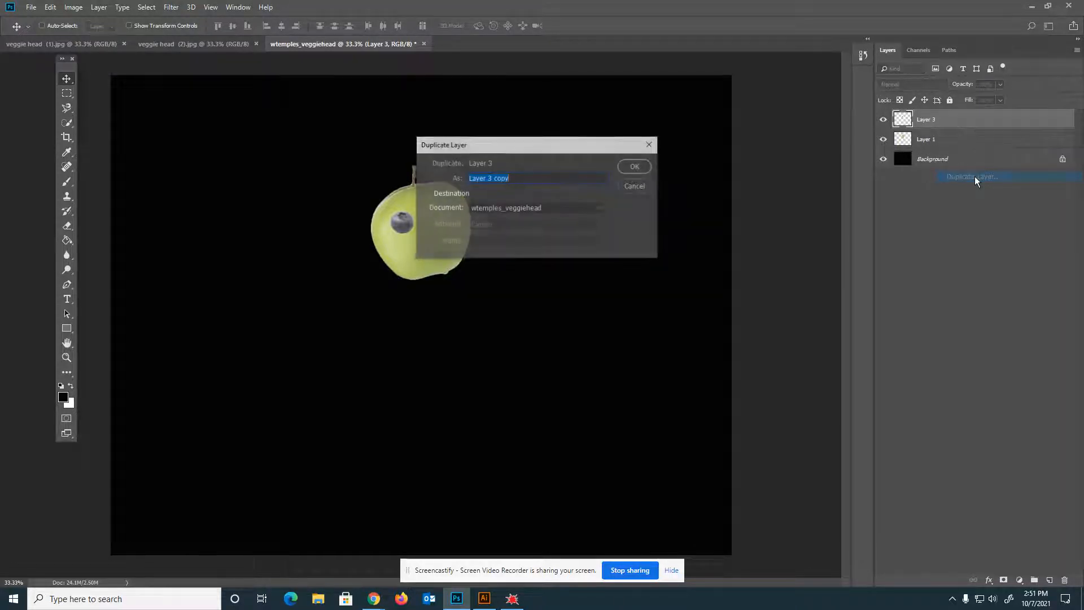
left_click(636, 167)
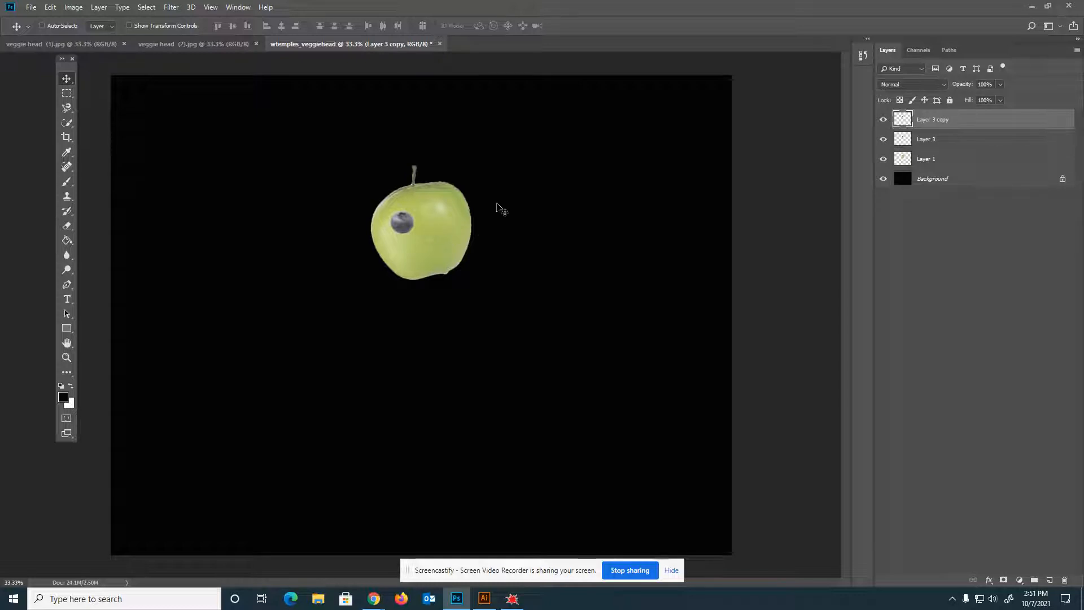
left_click_drag(396, 226, 436, 228)
- Rename the apple's layer as apple
double_click(926, 160)
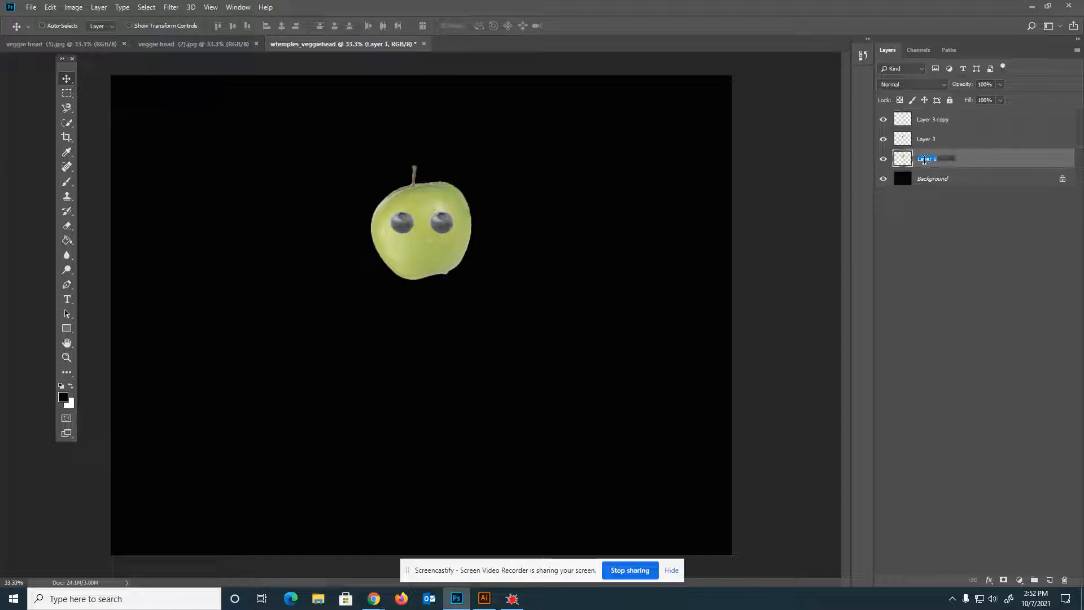
type("e")
key("Return")
- Rename the blueberry layers Layer 3 and Layer 3 copy as left eye and right eye, and deselect all layers
double_click(925, 140)
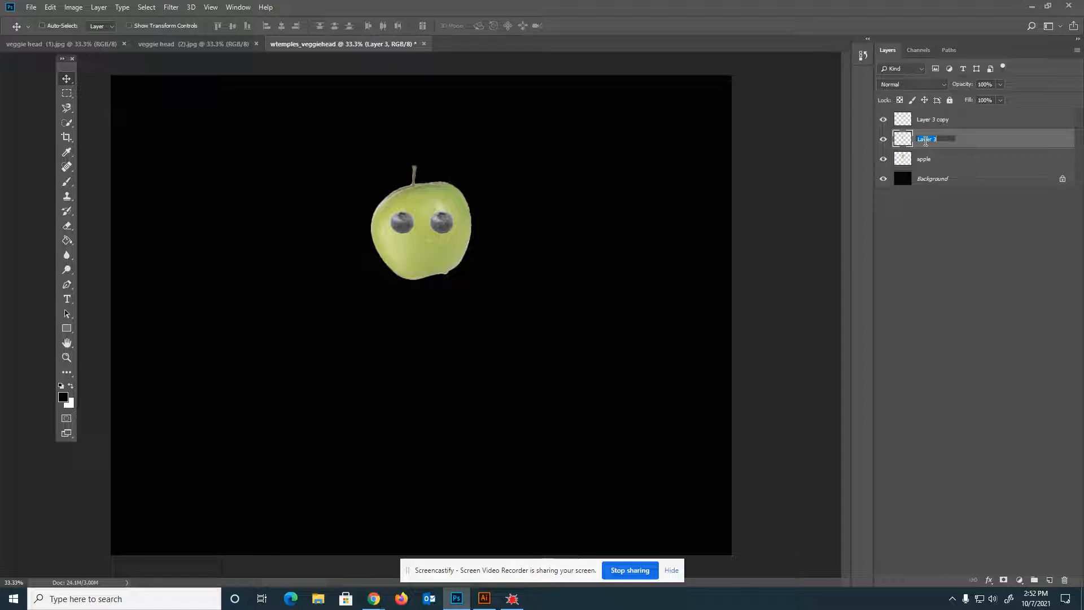
type("left eye")
double_click(928, 120)
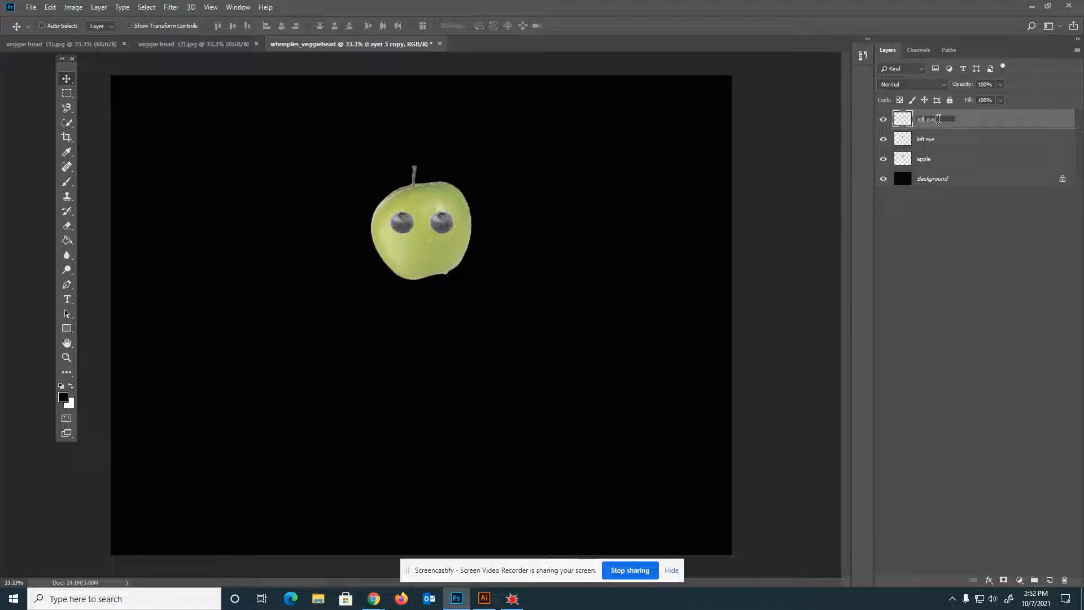
type("right eye")
left_click(956, 191)
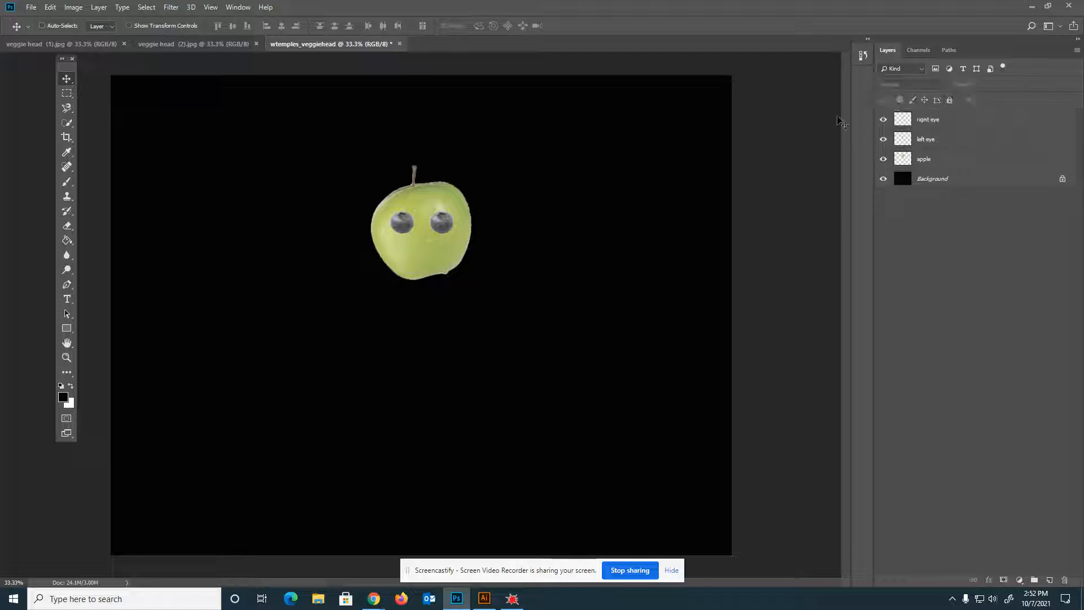
- Hide and show the left eye and right eye layers in turn to check which blueberry each one holds
left_click(884, 139)
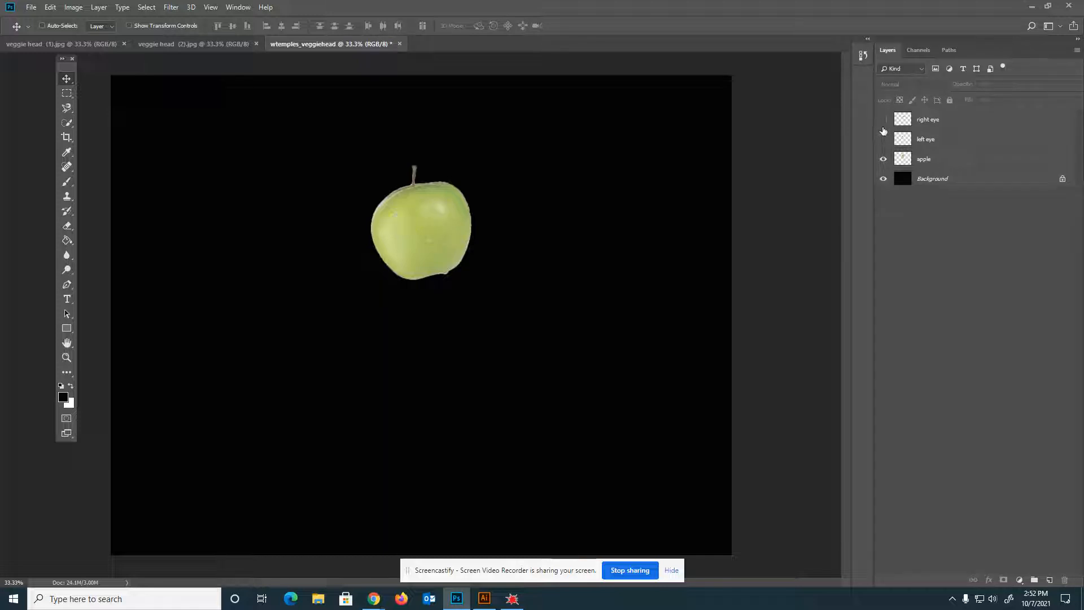
left_click(884, 121)
left_click(884, 139)
left_click(884, 140)
left_click(884, 121)
left_click(884, 139)
left_click(884, 121)
left_click(884, 120)
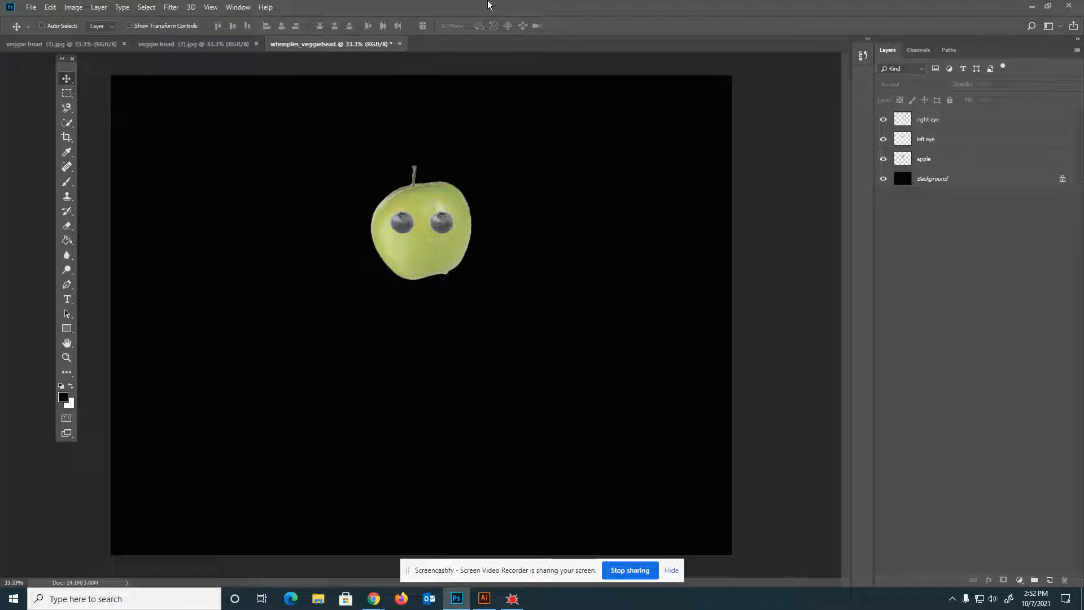
left_click(238, 7)
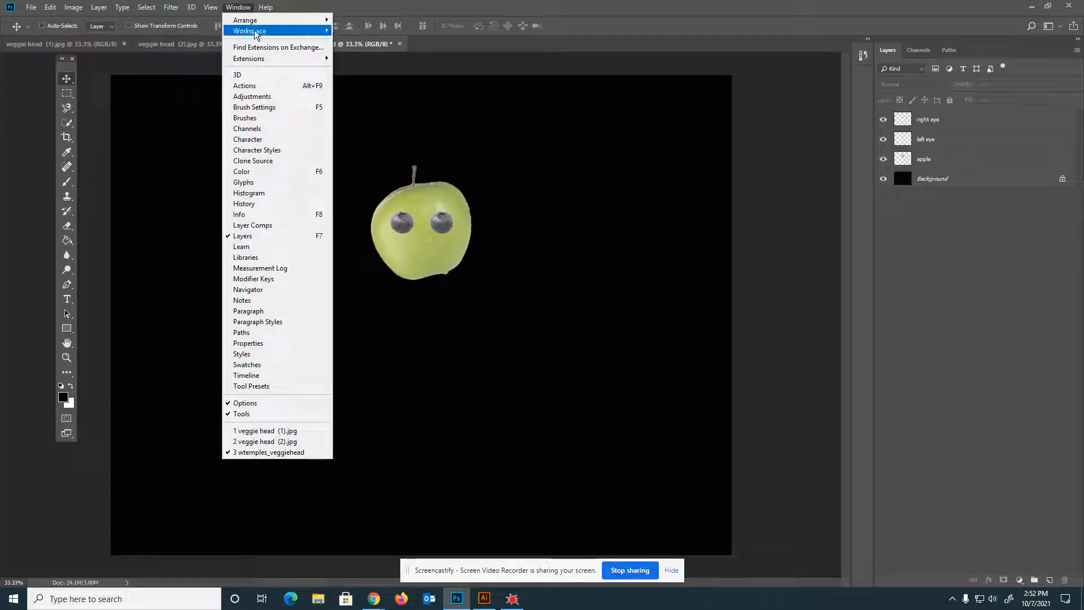
left_click(302, 6)
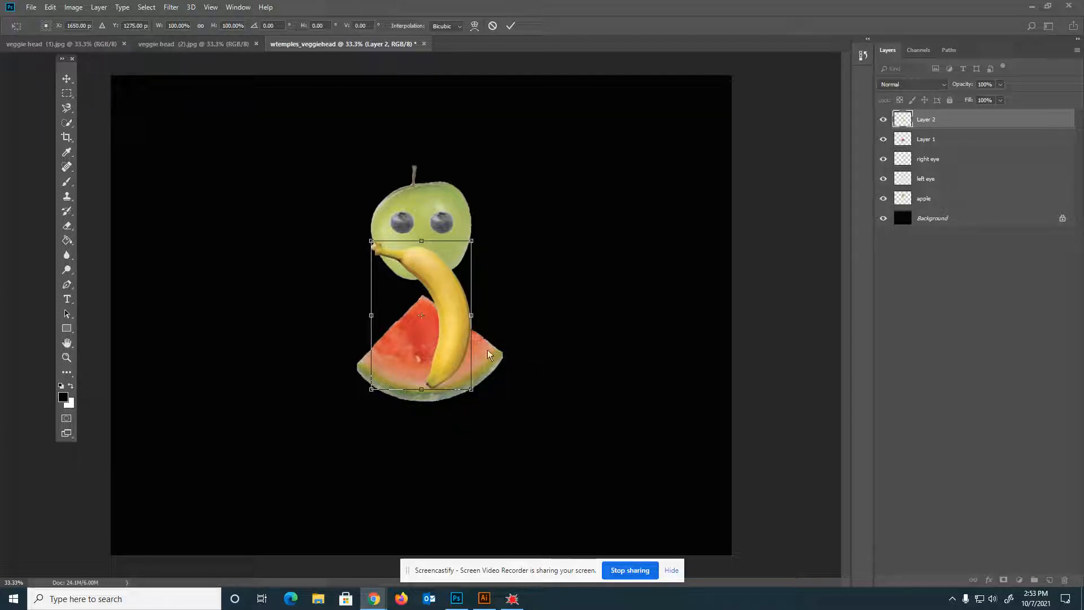
- End the banana's transform and undo the pasting of both the banana and the watermelon slice
left_click(449, 332)
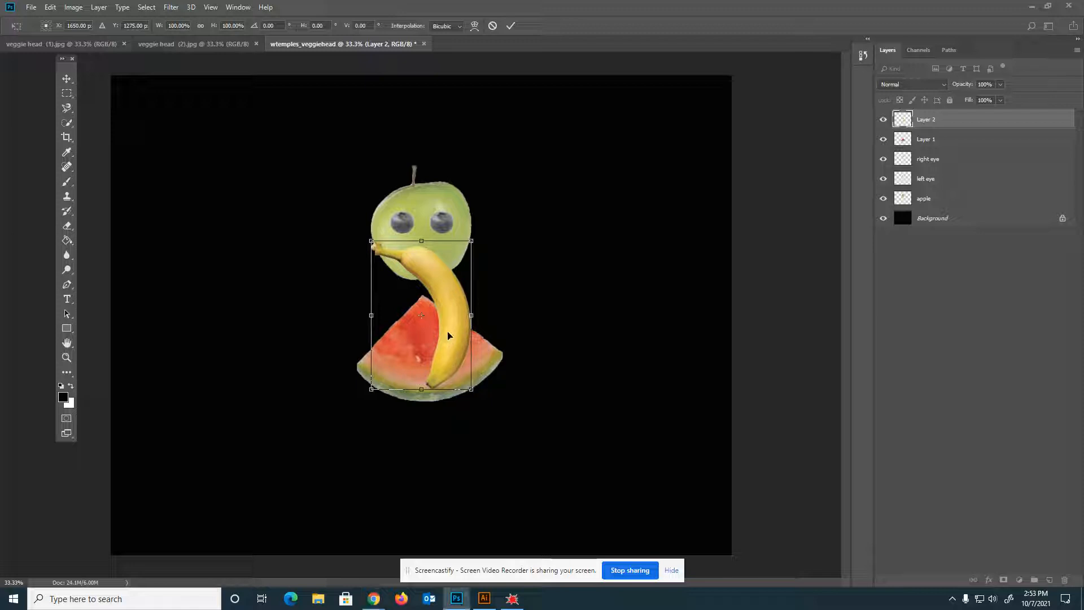
key("w")
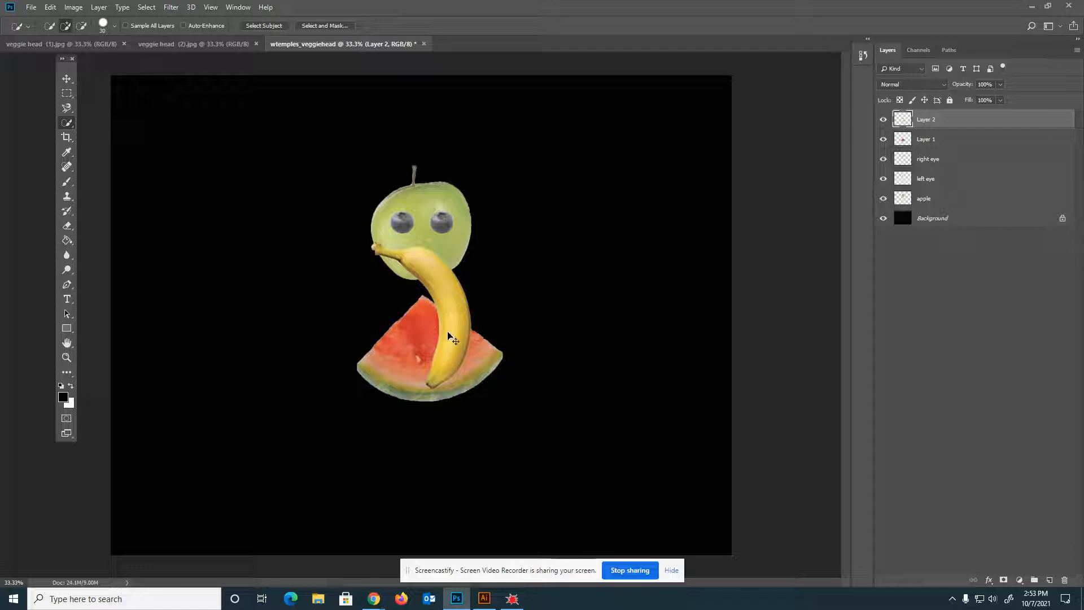
key("ctrl+z")
key("ctrl+z")
key("ctrl+z")
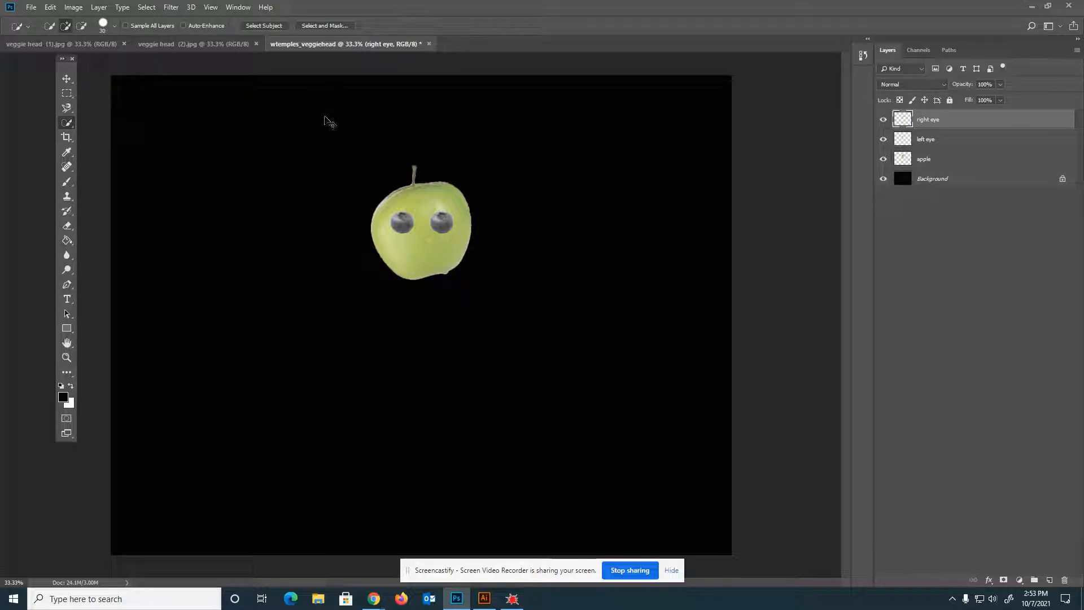
- Paste the banana above the right eye layer and rotate it 90° into a smile shape
key("ctrl+v")
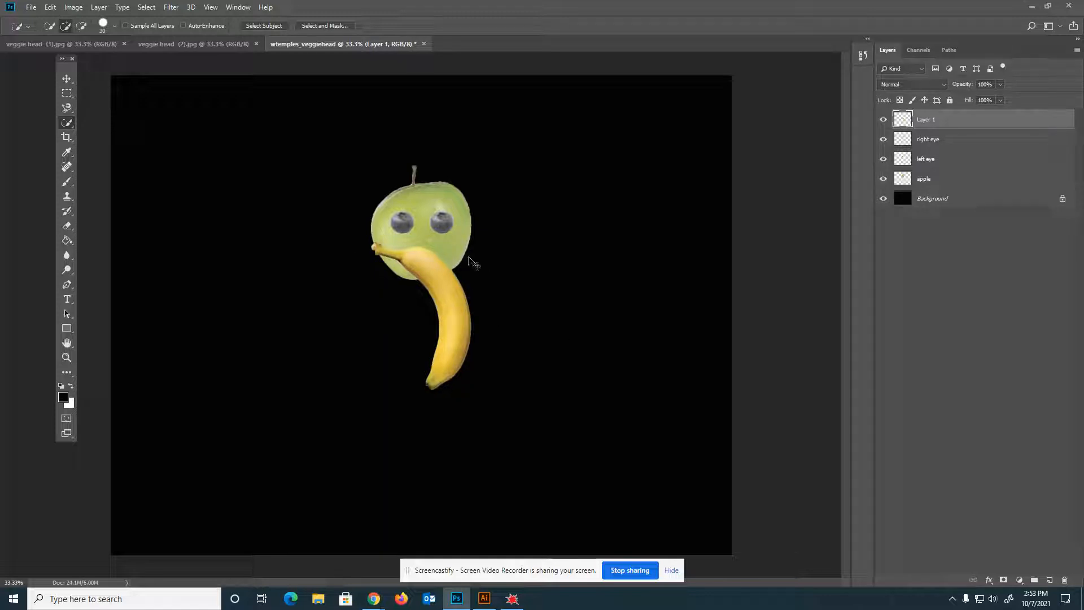
key("ctrl+t")
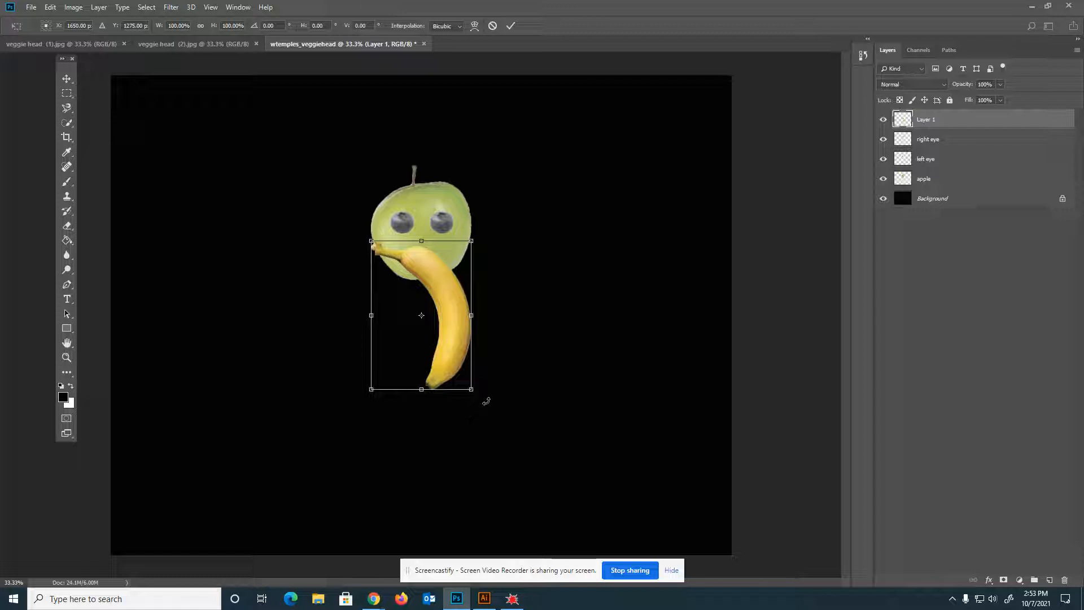
left_click_drag(486, 401, 359, 353)
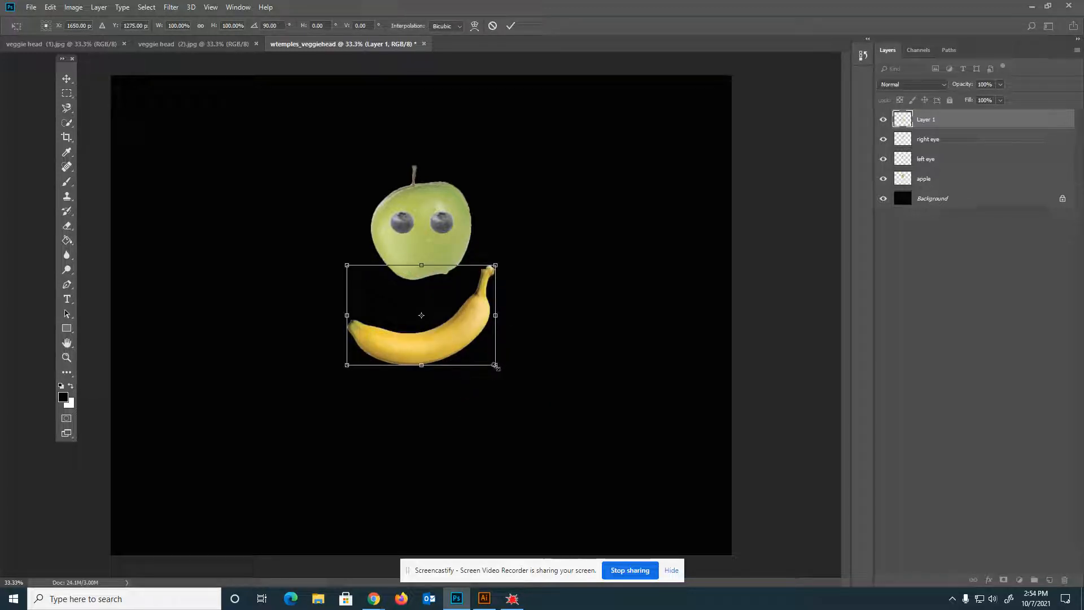
- Scale the banana to about 34.5%, place it on the apple as the mouth, tilt it to 102° and nudge it slightly upward
left_click_drag(495, 365, 439, 261)
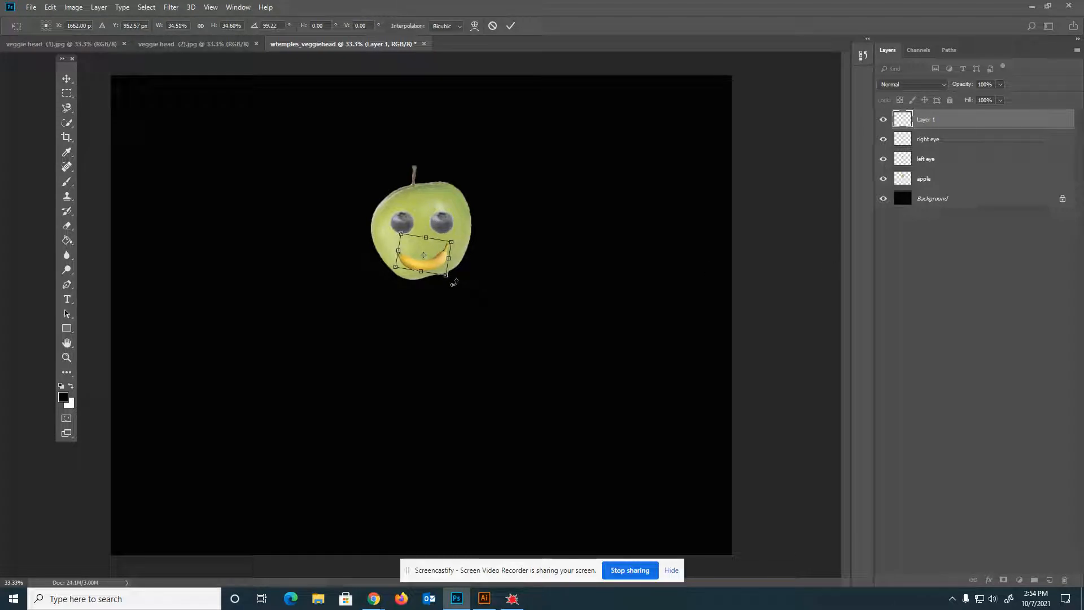
left_click_drag(454, 282, 451, 282)
key("Up")
key("Up")
key("Up")
key("Up")
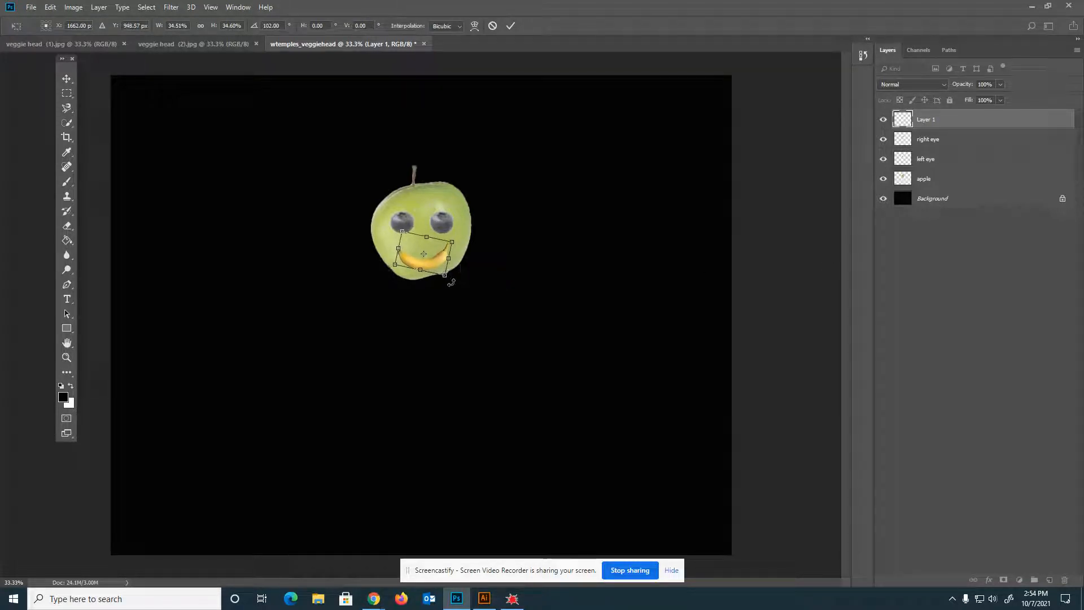
- Select the strawberry in veggie head (1).jpg with the Quick Selection tool at 100% zoom
key("w")
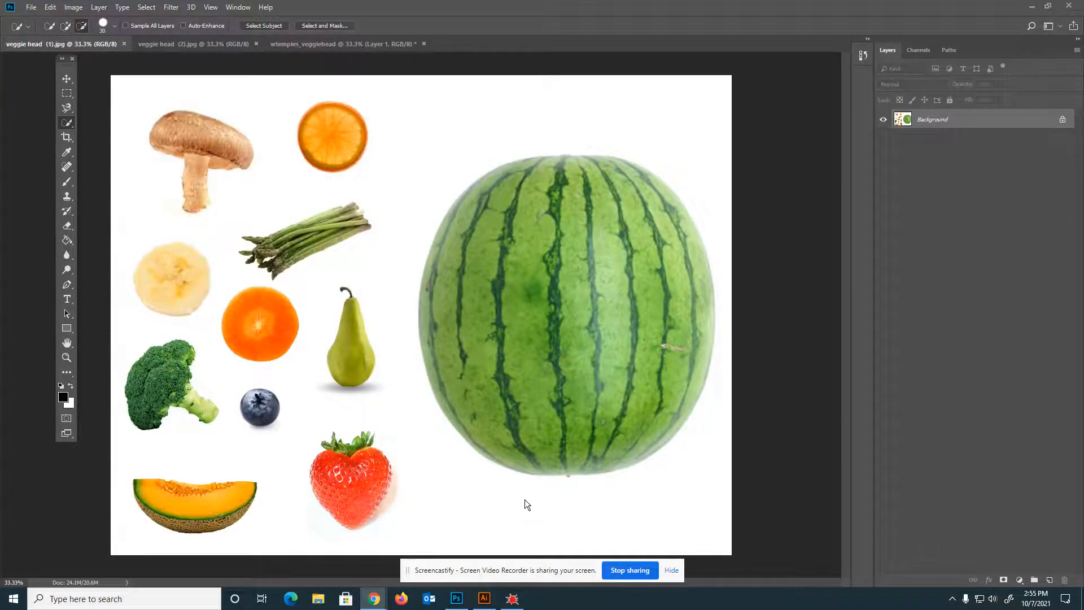
left_click(390, 501)
key("ctrl+plus")
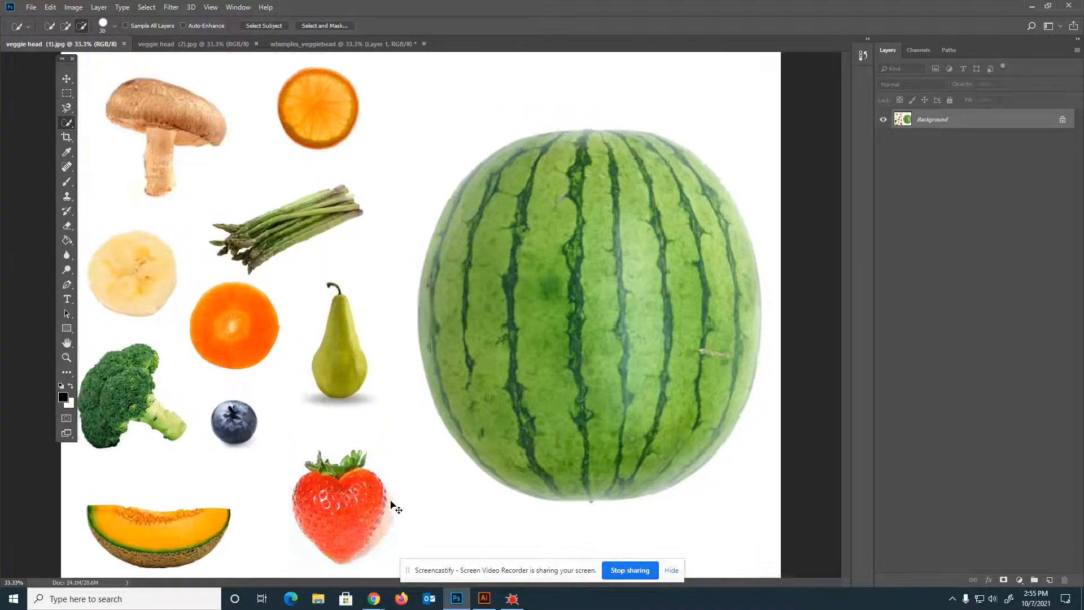
key("ctrl+plus")
key("ctrl+plus")
key("space")
left_click_drag(406, 501, 672, 107)
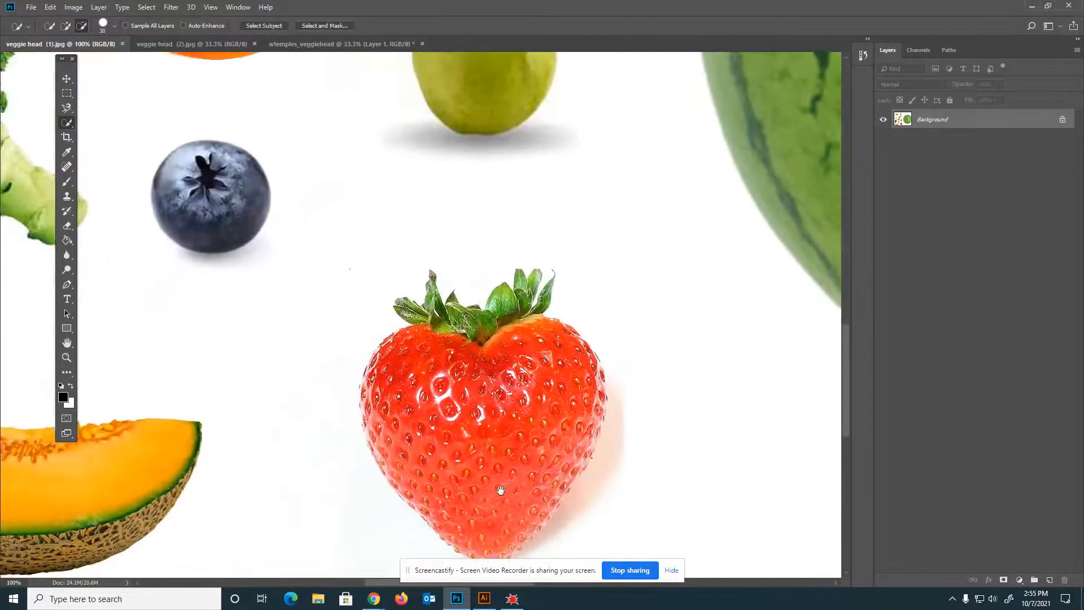
mouse_move(501, 490)
left_mouse_down()
mouse_move(532, 369)
mouse_move(495, 431)
left_mouse_up()
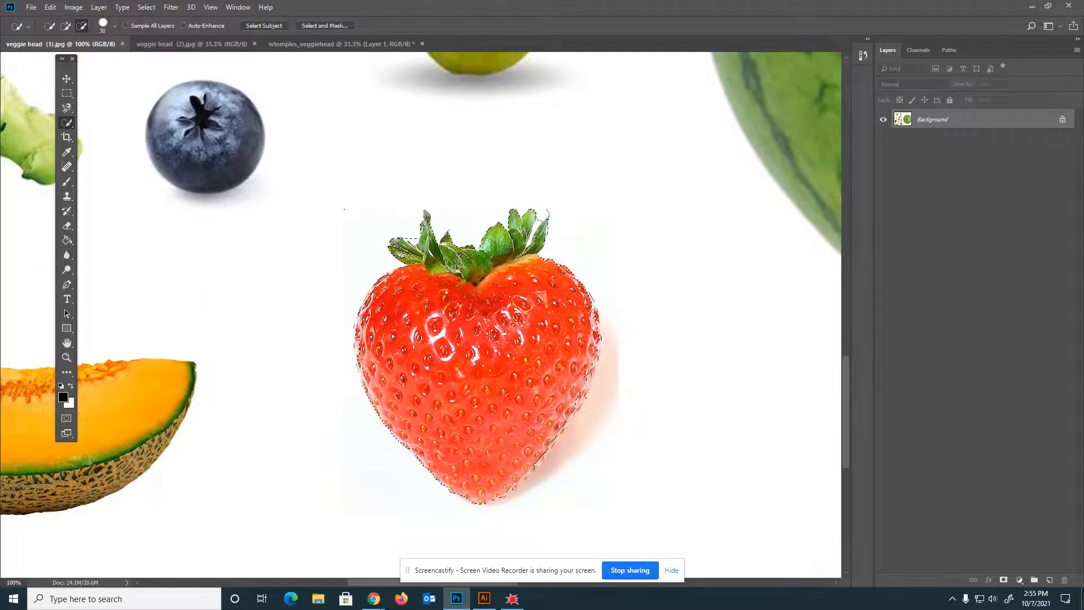
- Subtract the green leaves from the strawberry's selection, and set the Quick Selection tool to add with a smaller brush
left_click(66, 25)
left_click(81, 26)
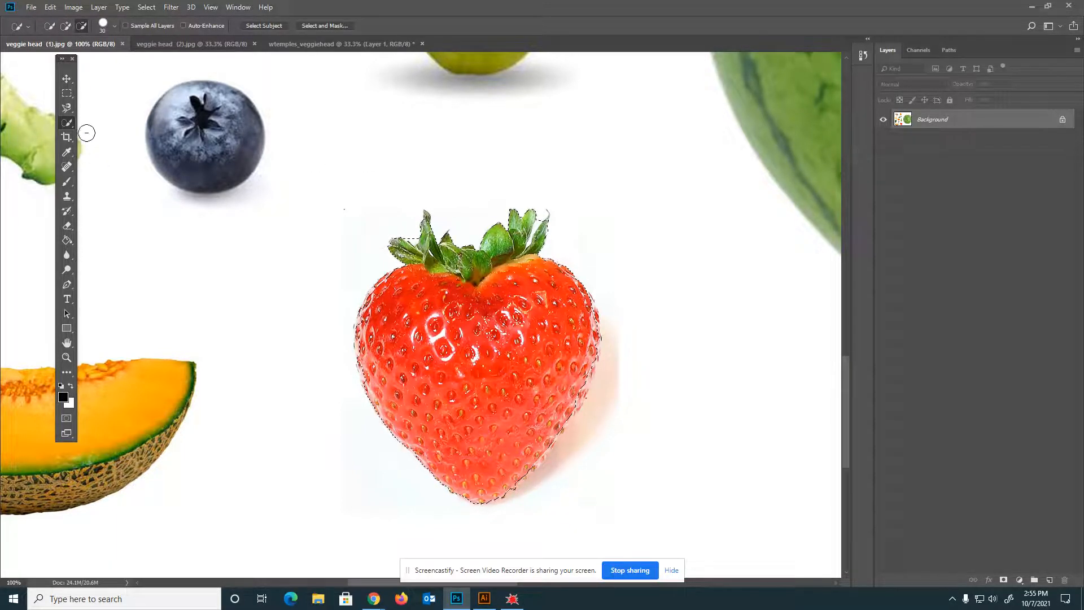
right_click(63, 125)
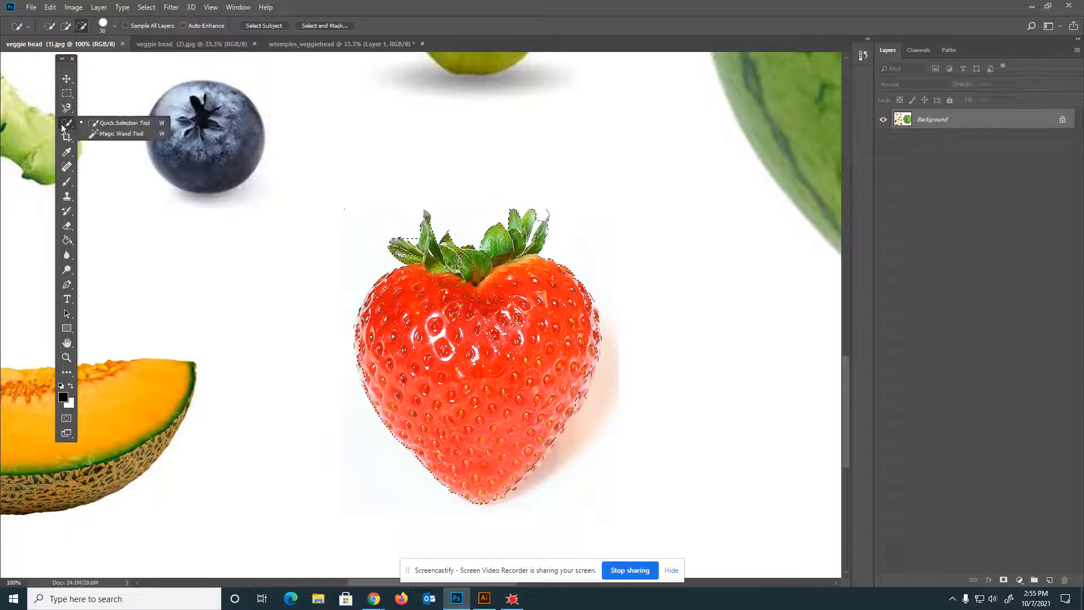
left_click(124, 121)
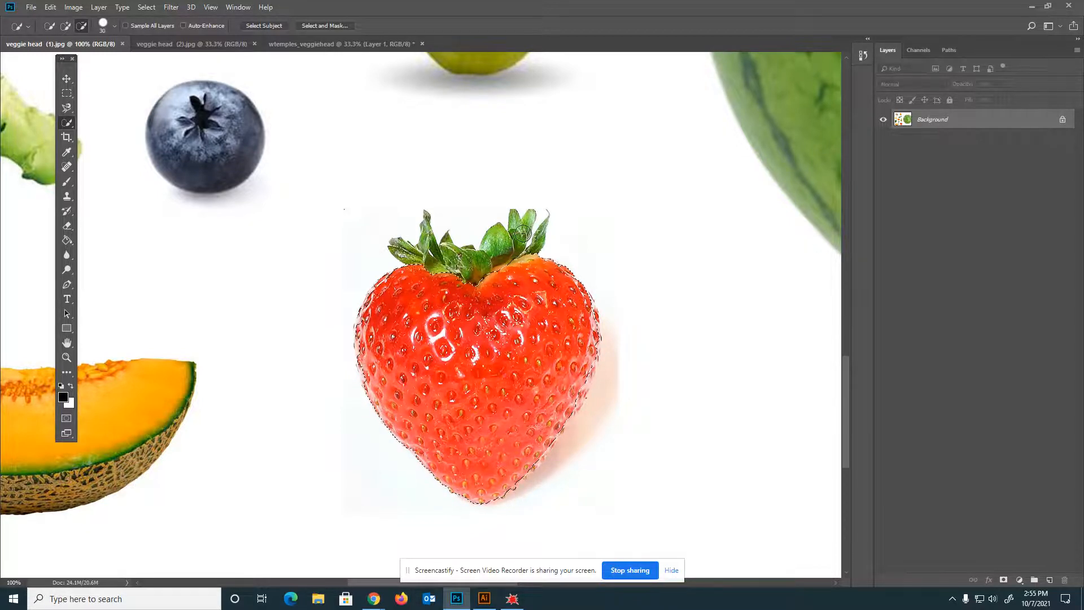
key("bracketleft")
left_click(66, 26)
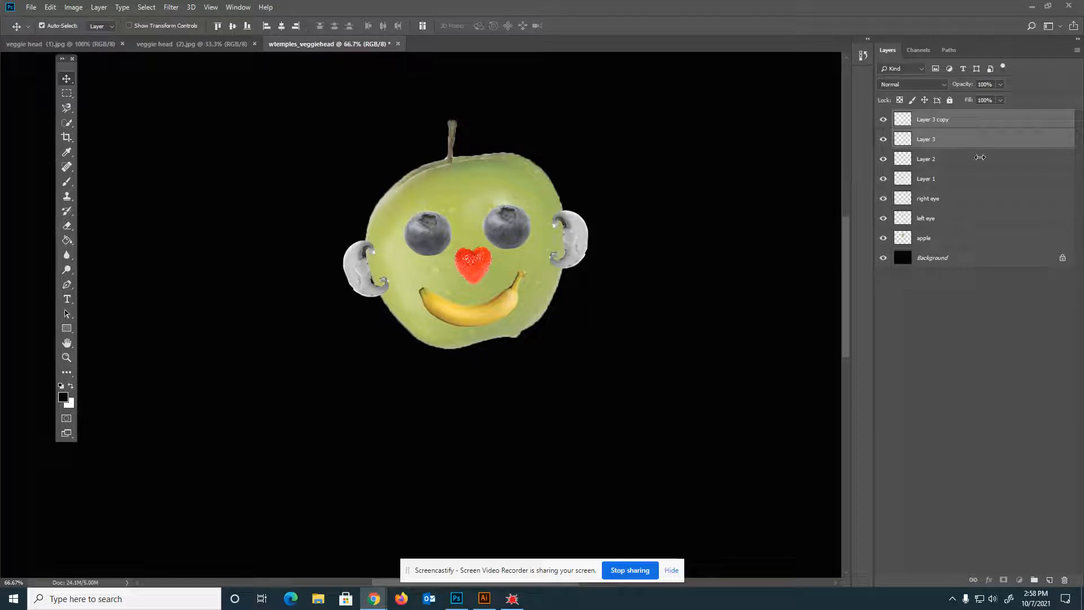
- Hide and show the ear layers, Layer 3 copy and Layer 3, in turn to check which ear each one holds
left_click(823, 184)
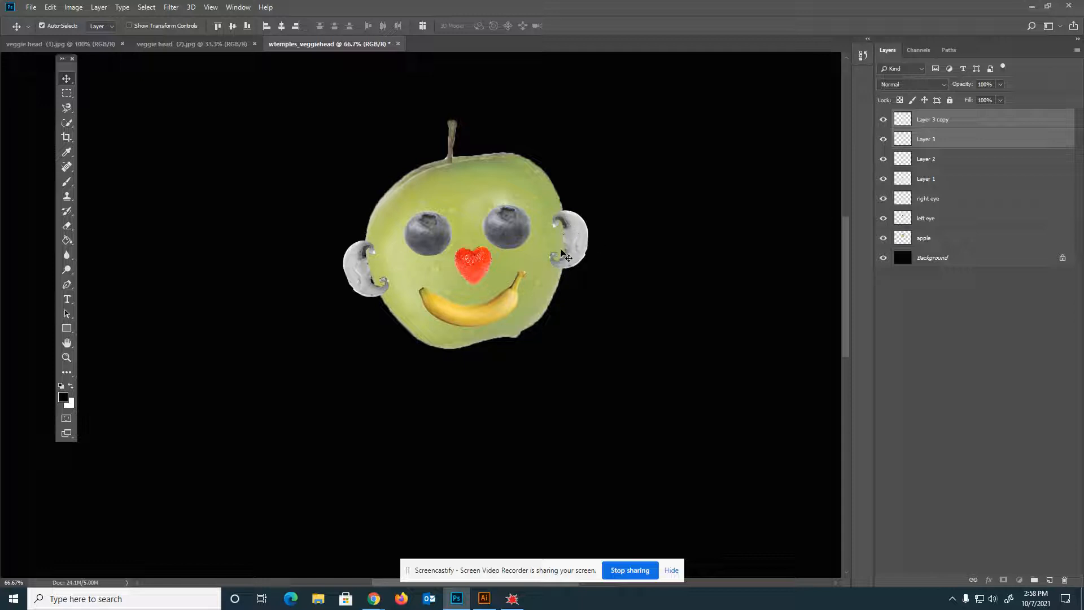
left_click(999, 129)
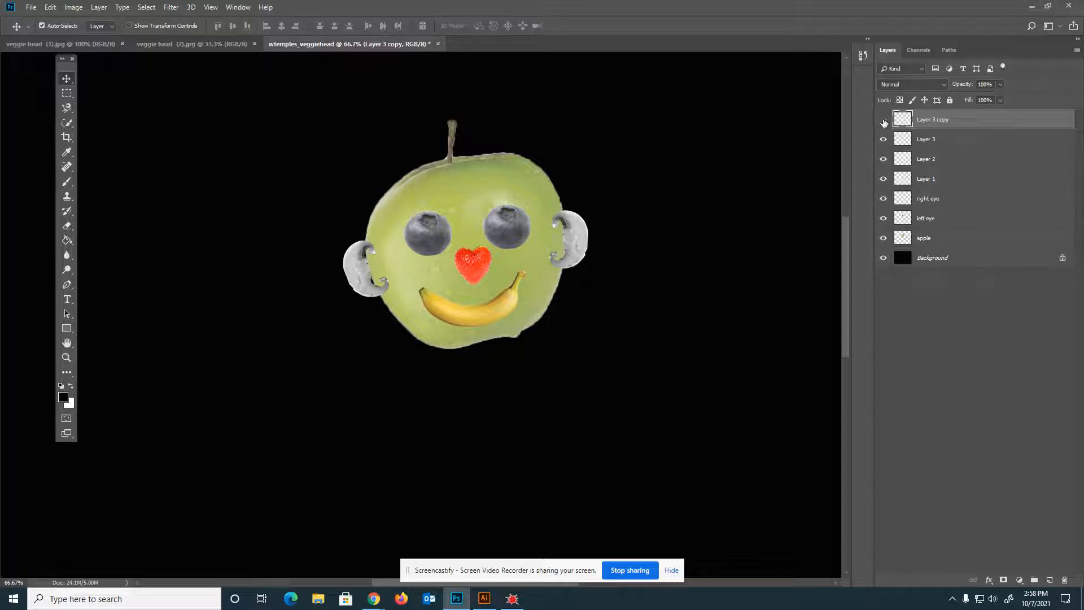
left_click(883, 119)
left_click(883, 120)
left_click(883, 139)
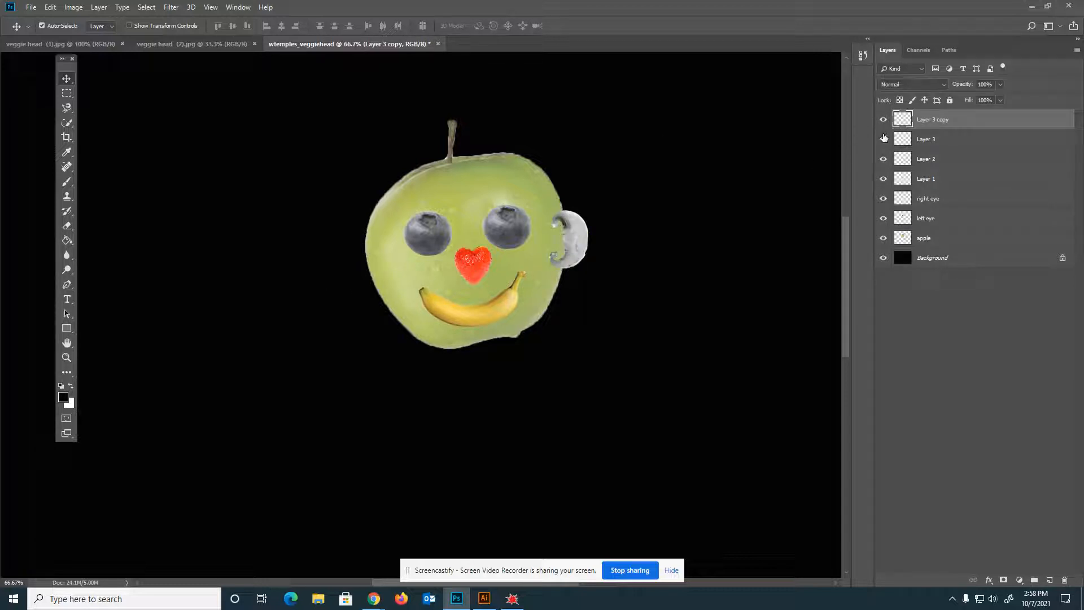
left_click(883, 138)
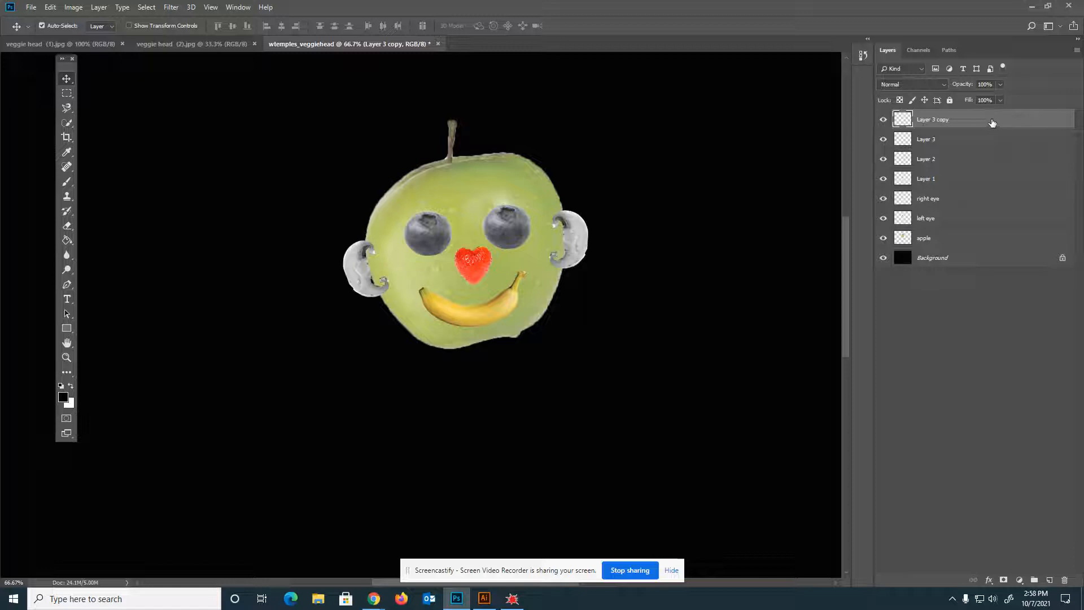
- Move both ear layers, Layer 3 copy and Layer 3, beneath the apple layer, and deselect them
left_click(958, 140, "shift")
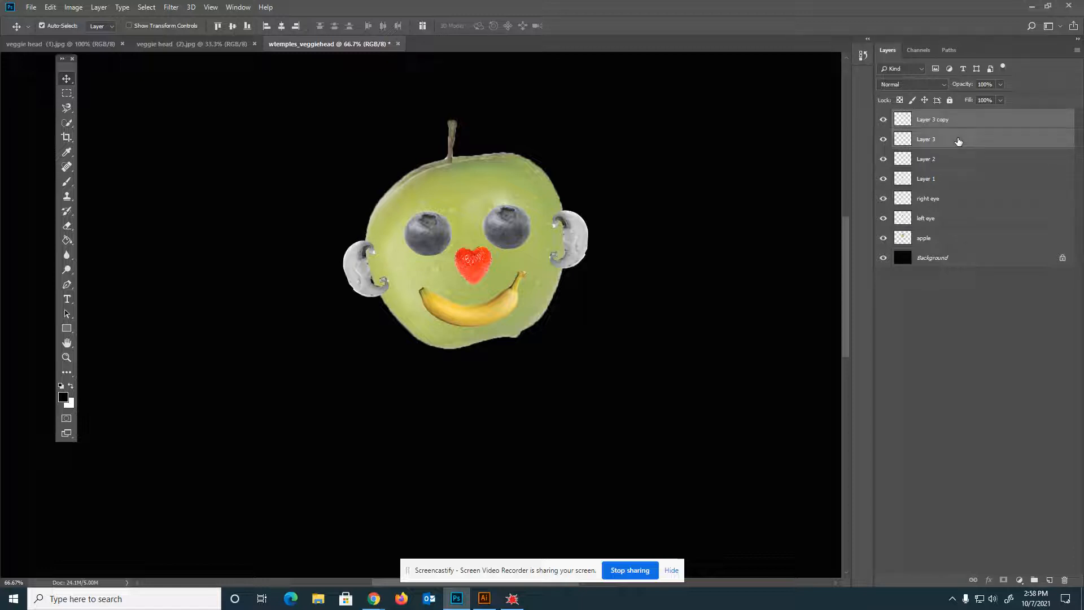
left_click_drag(958, 140, 951, 245)
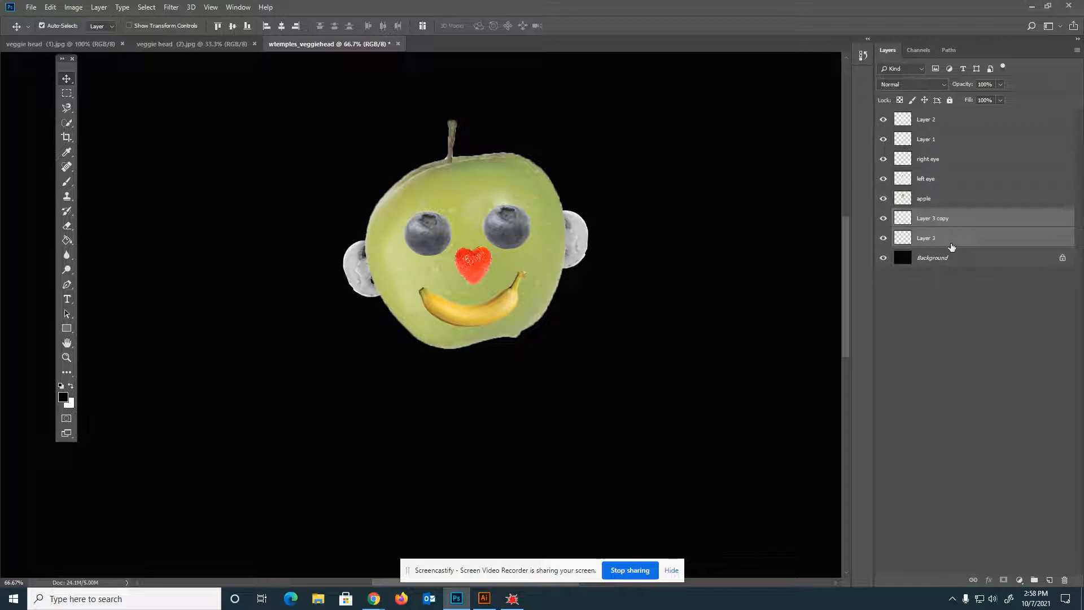
left_click(957, 354)
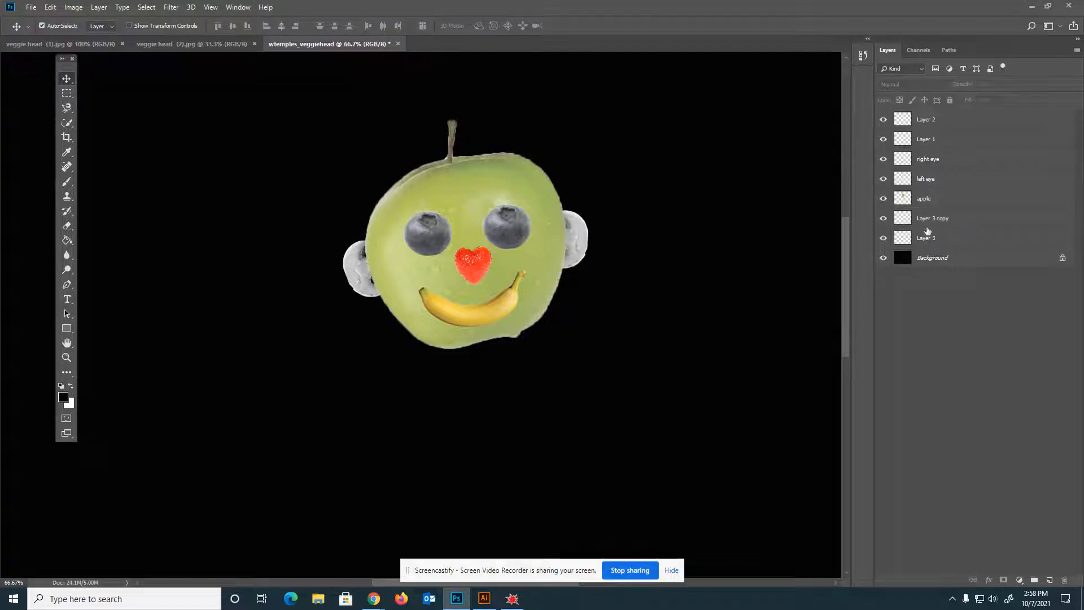
- Move the left ear slightly inward against the apple, and make the right eye's layer active by picking it in the image
left_click(367, 281)
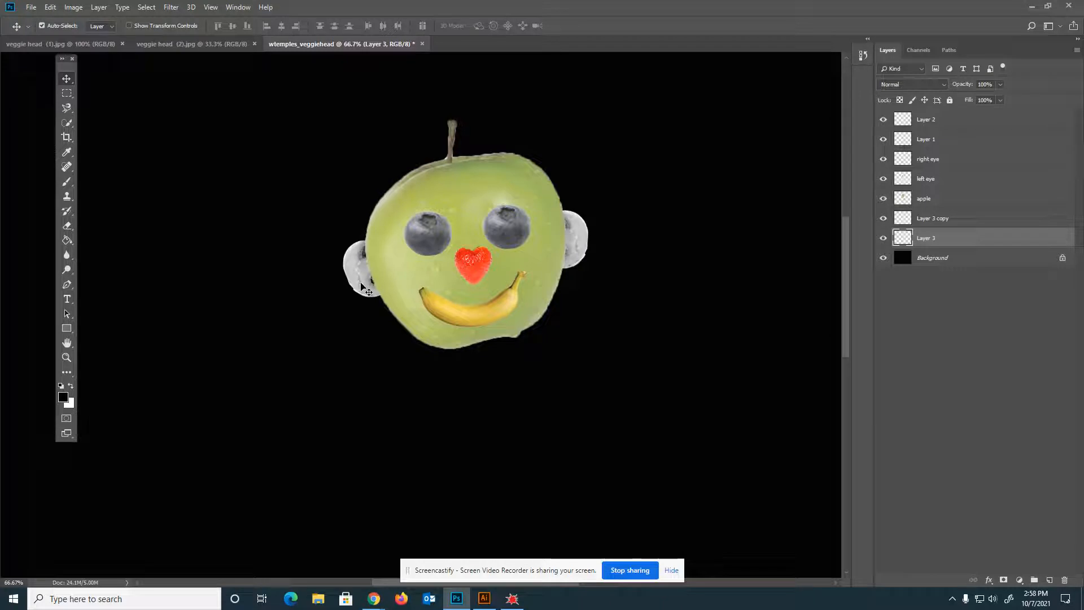
left_click_drag(361, 285, 367, 286)
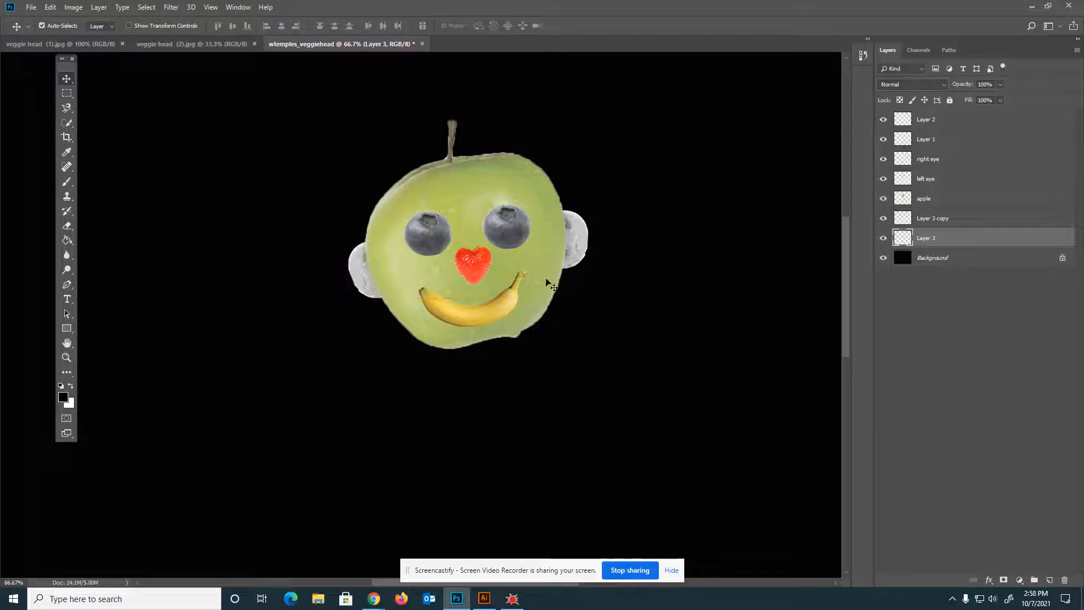
left_click(588, 249)
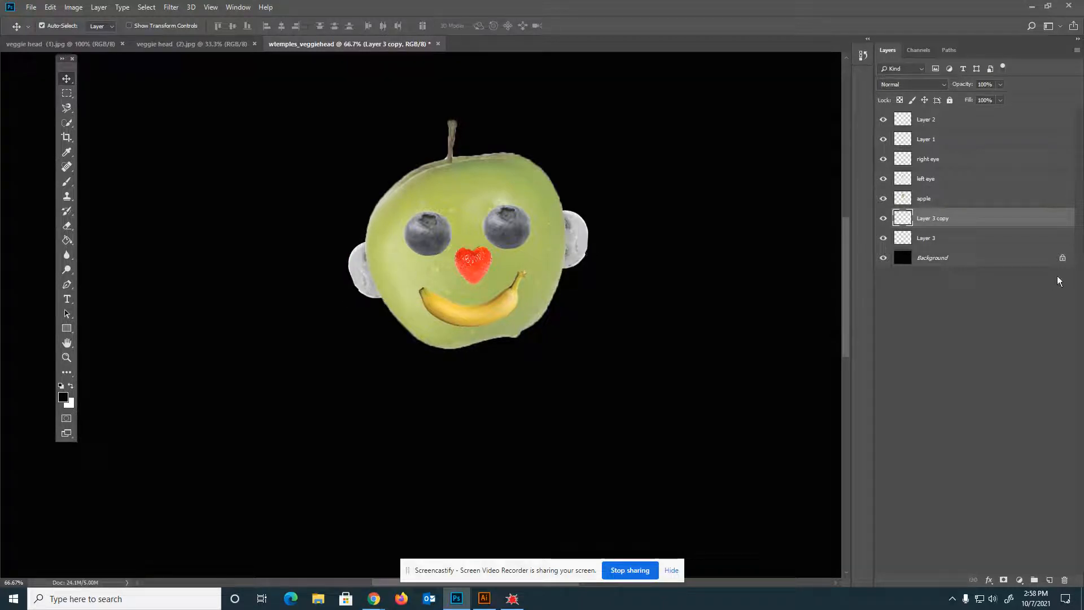
left_click(353, 283)
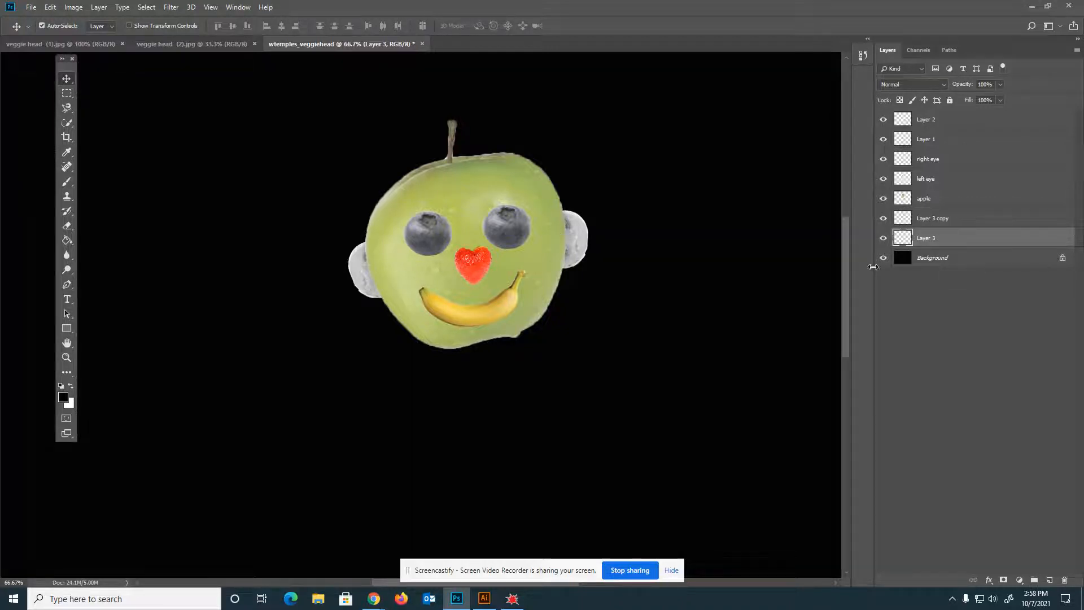
left_click(517, 231)
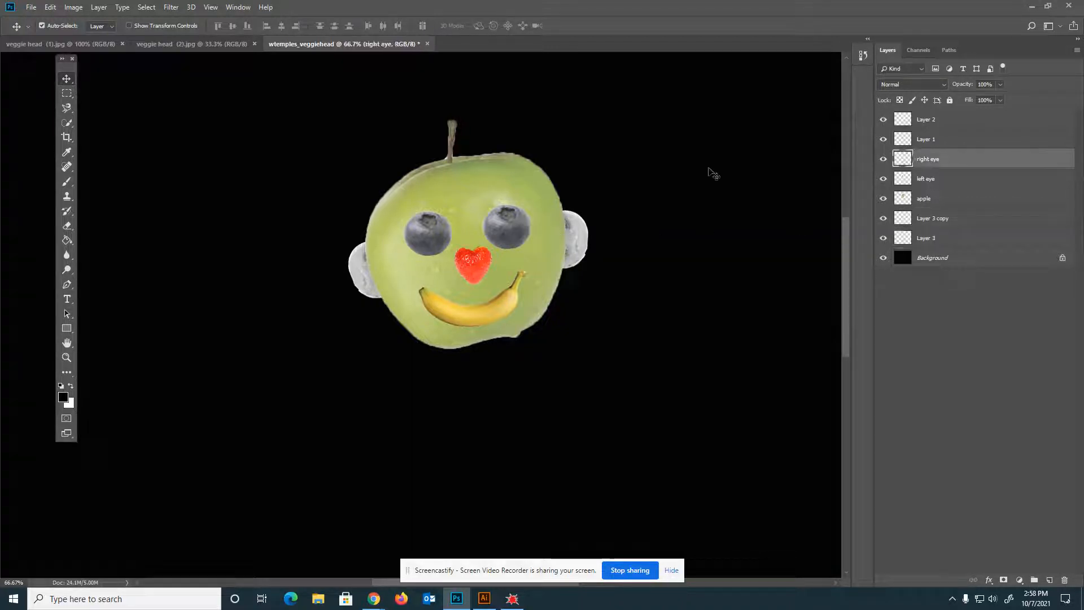
- Pick the left eye, apple, strawberry nose and right ear in the image to activate their layers, and move the right ear slightly inward
left_click(417, 238)
left_click(480, 310)
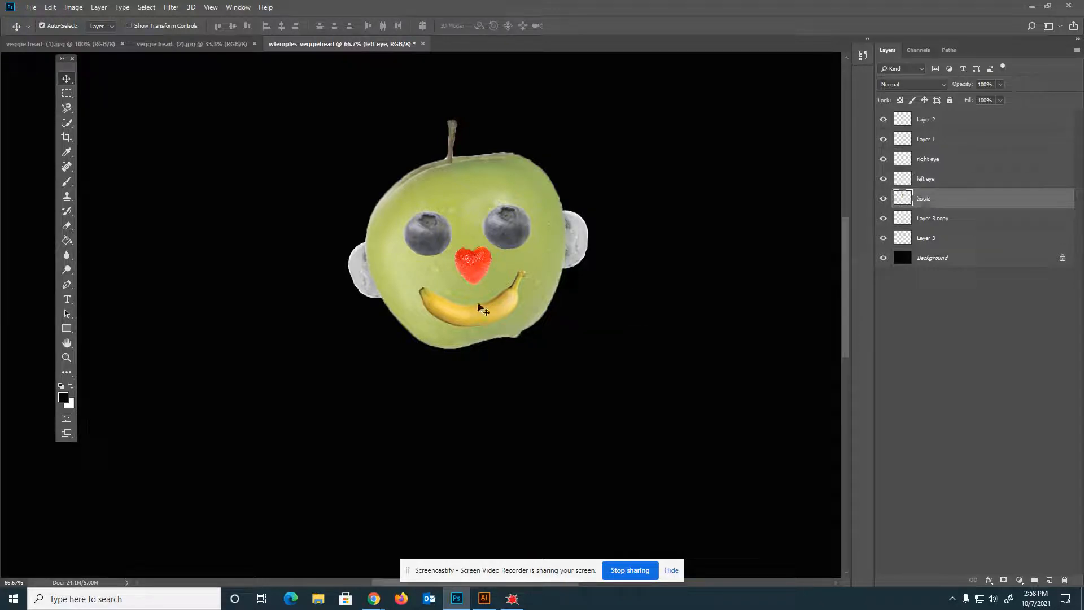
left_click(479, 268)
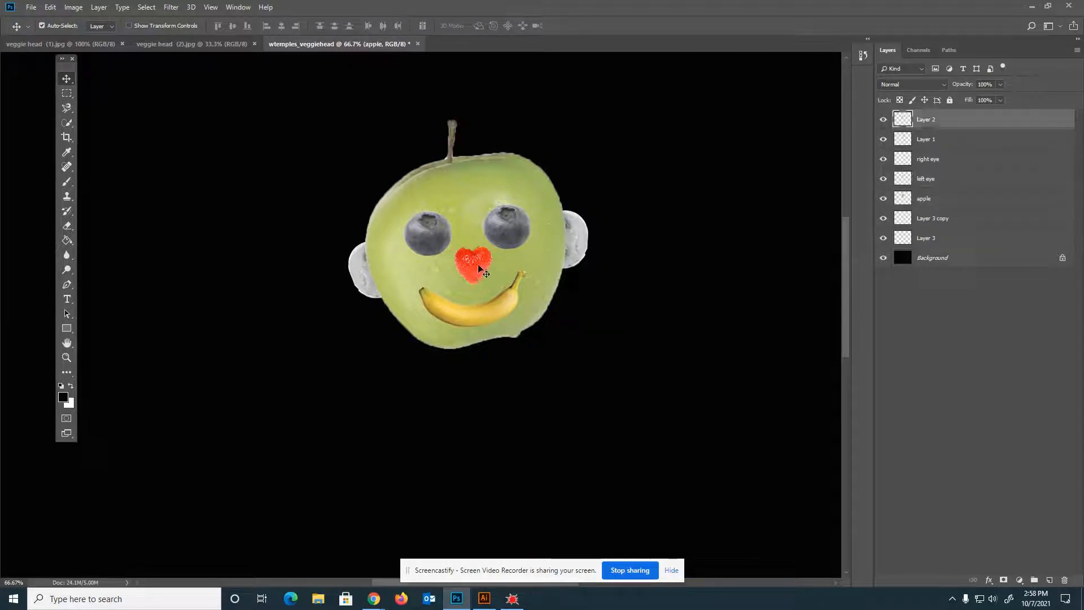
left_click(582, 239)
left_click_drag(581, 240, 579, 238)
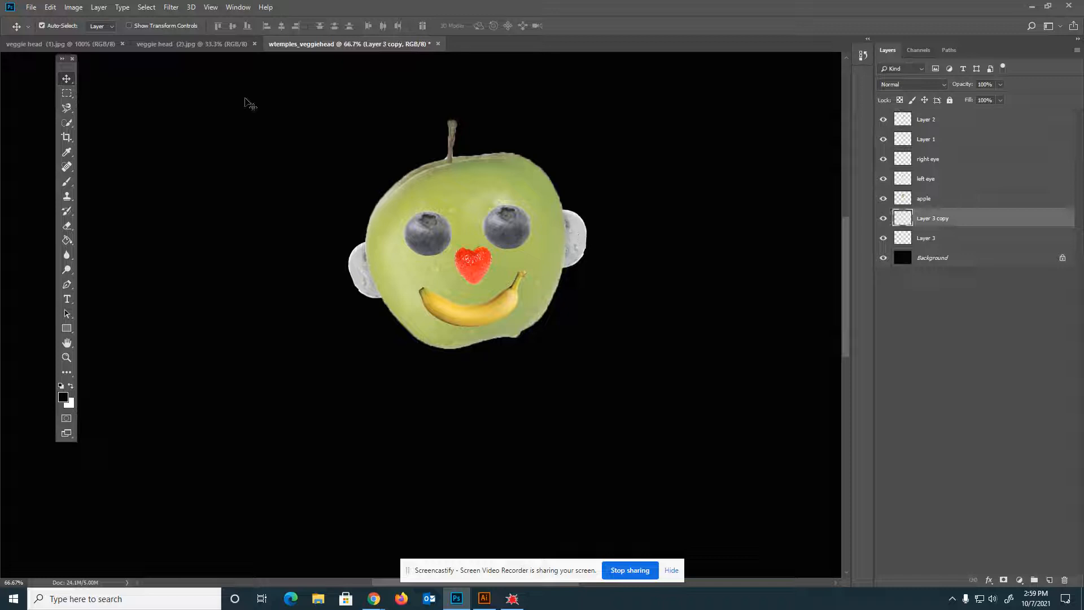
- Turn off automatic layer selection, activate several layers from the layer list, and nudge the right ear on Layer 3 copy
left_click(41, 26)
left_click(957, 197)
left_click(960, 178)
left_click(964, 159)
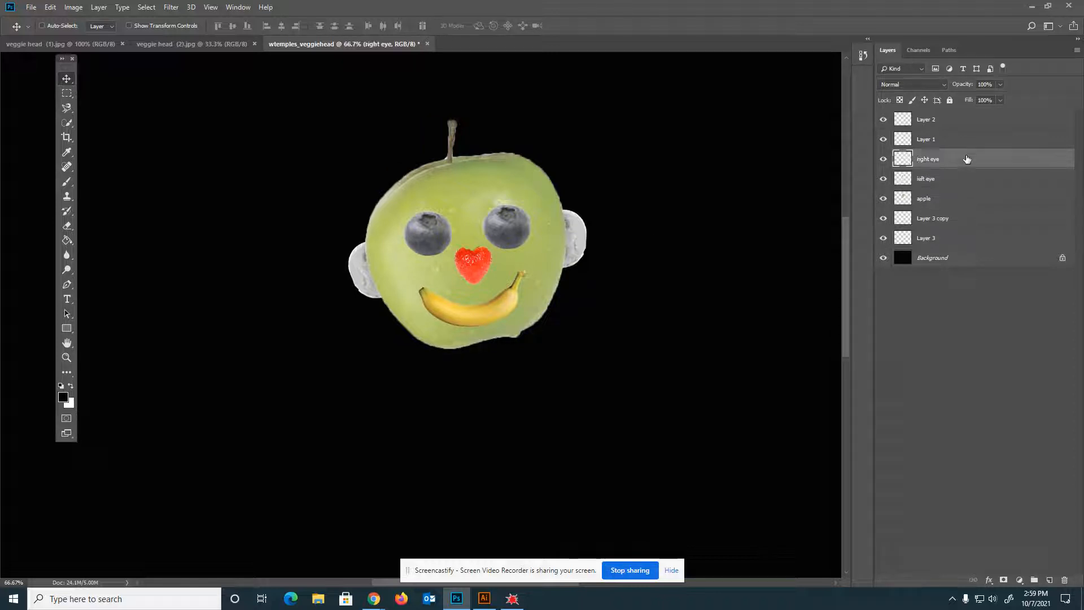
left_click(972, 138)
left_click(958, 217)
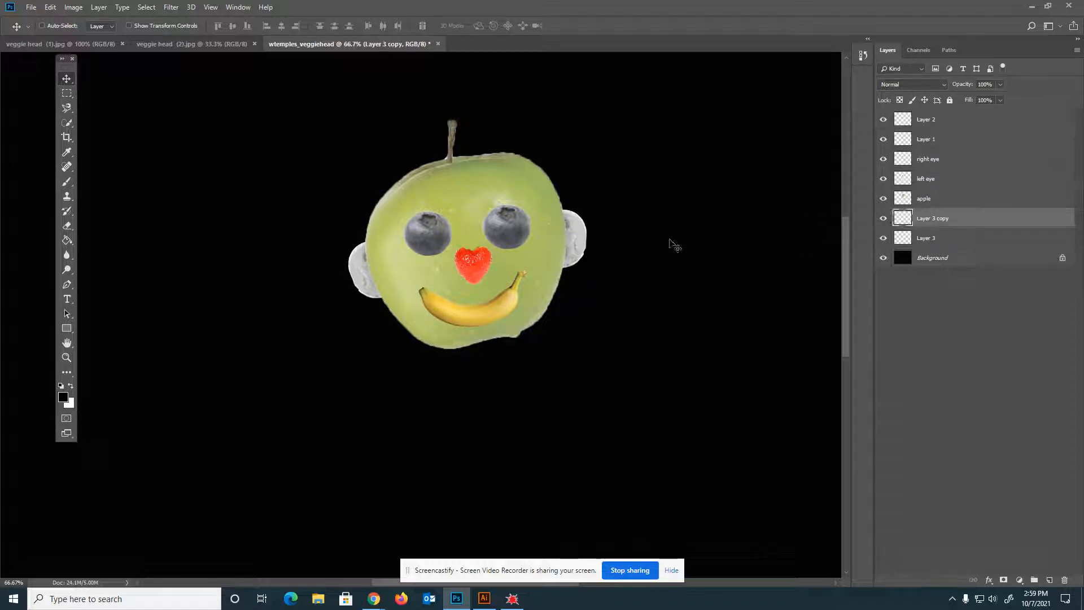
left_click_drag(580, 249, 580, 248)
mouse_move(363, 277)
left_mouse_down()
mouse_move(343, 272)
mouse_move(365, 274)
left_mouse_up()
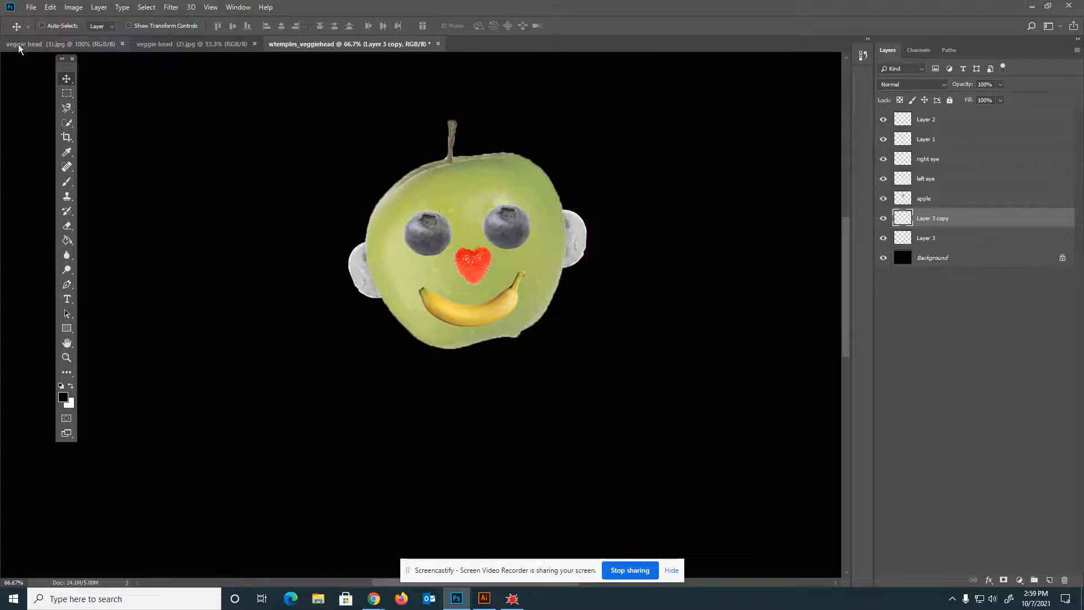
- Activate Layer 3, adjust the left ear slightly against the apple, and turn automatic layer selection back on
left_click(949, 237)
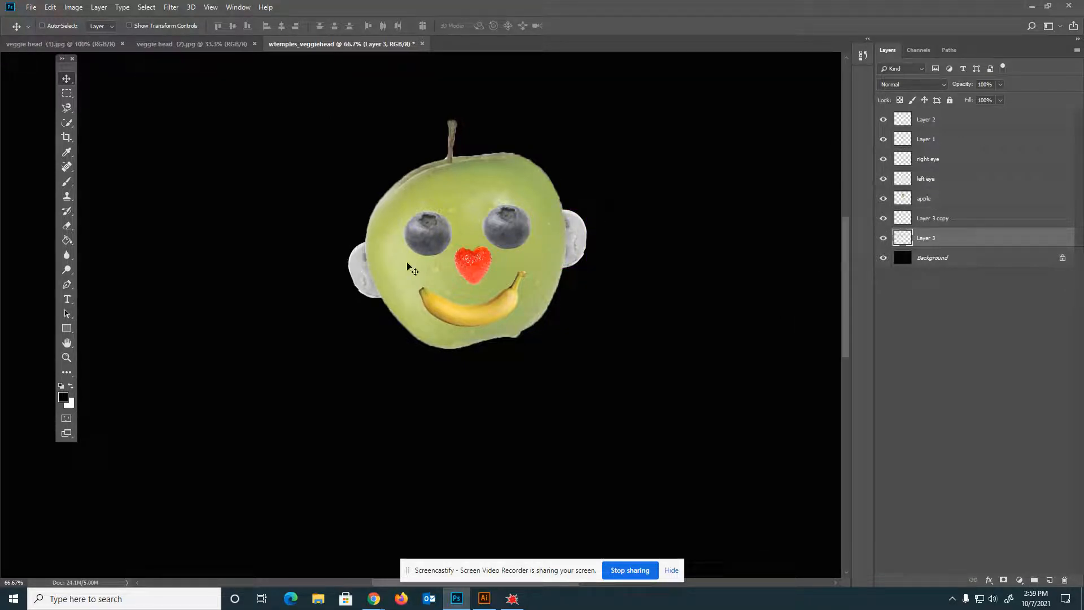
left_click_drag(356, 282, 357, 281)
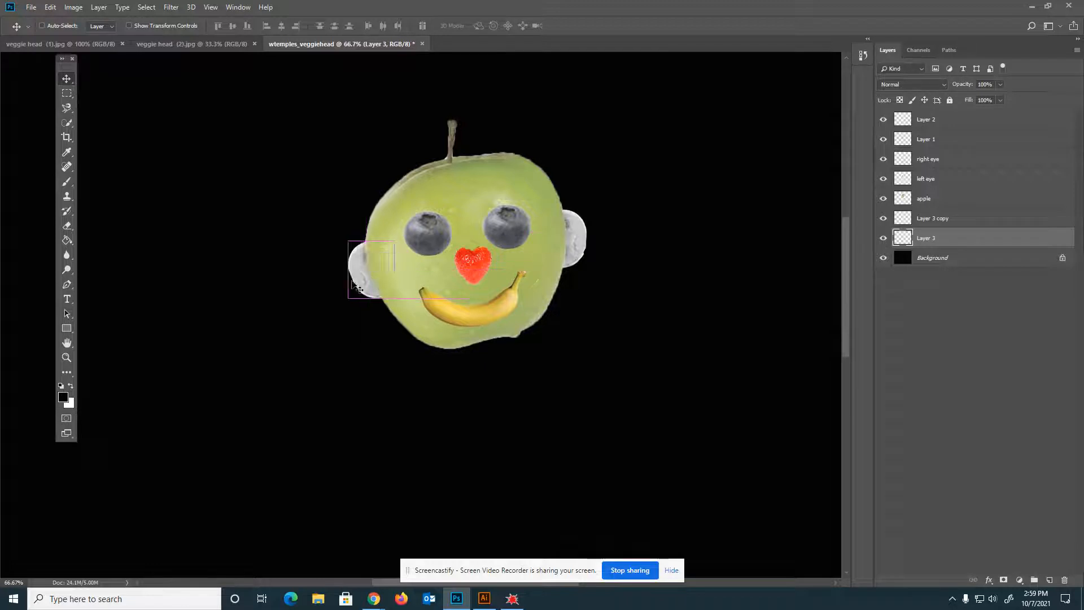
left_click(47, 27)
left_click_drag(373, 283, 371, 282)
left_click(624, 314)
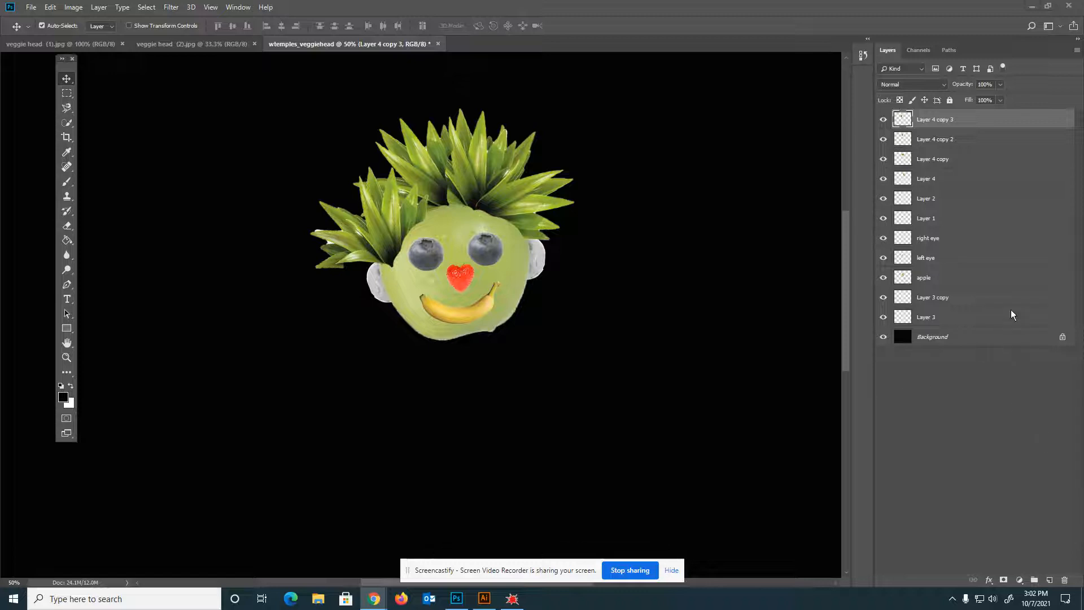
- Select all layers from Layer 4 copy 3 down to Layer 3, group them, undo the grouping, and group them again
left_click(951, 120)
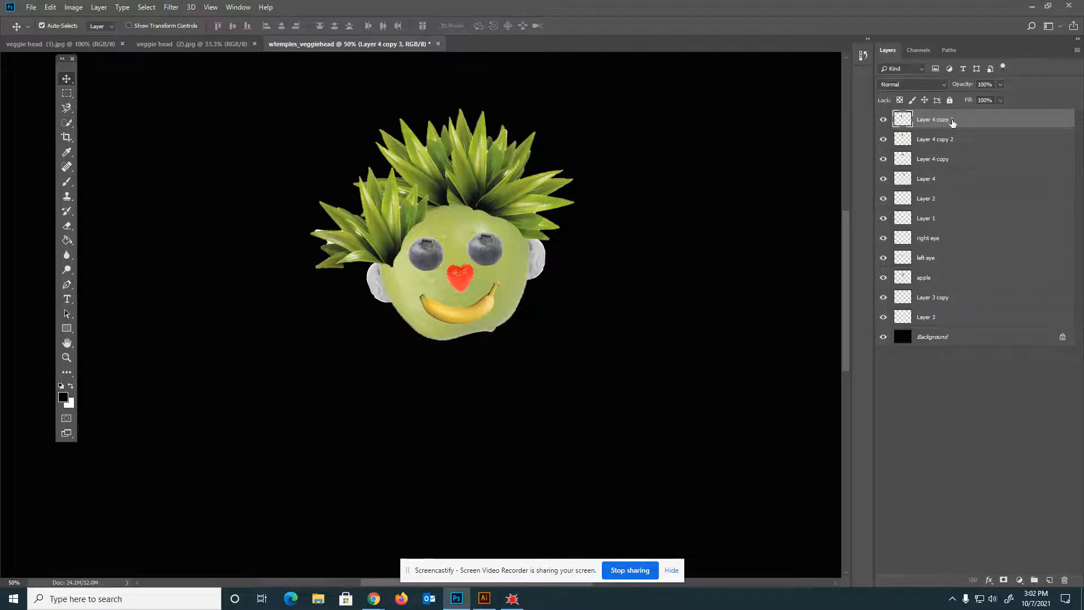
left_click(970, 320, "shift")
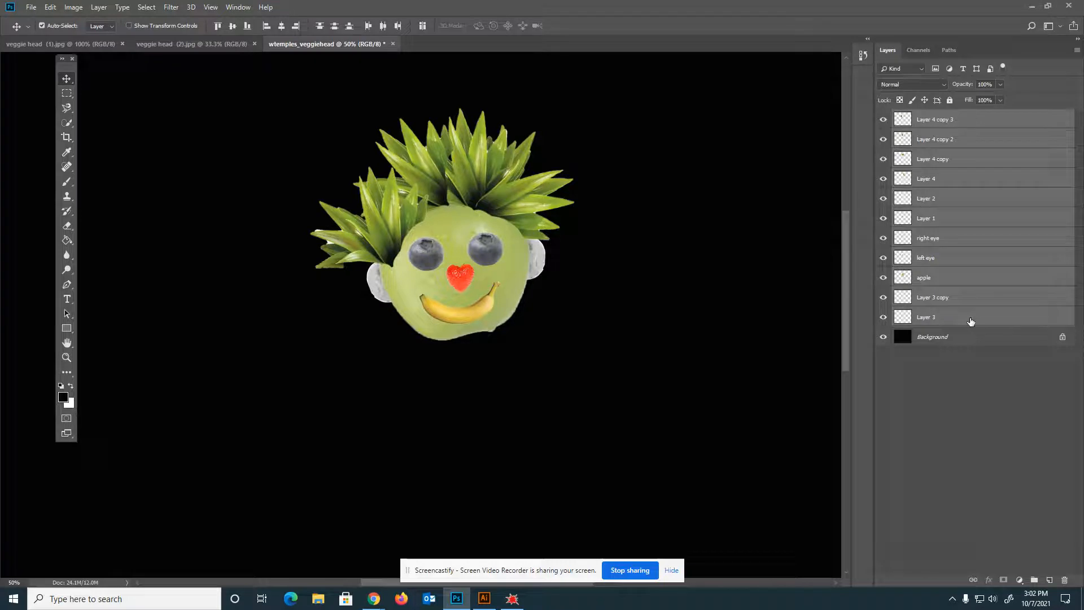
left_click(1036, 581)
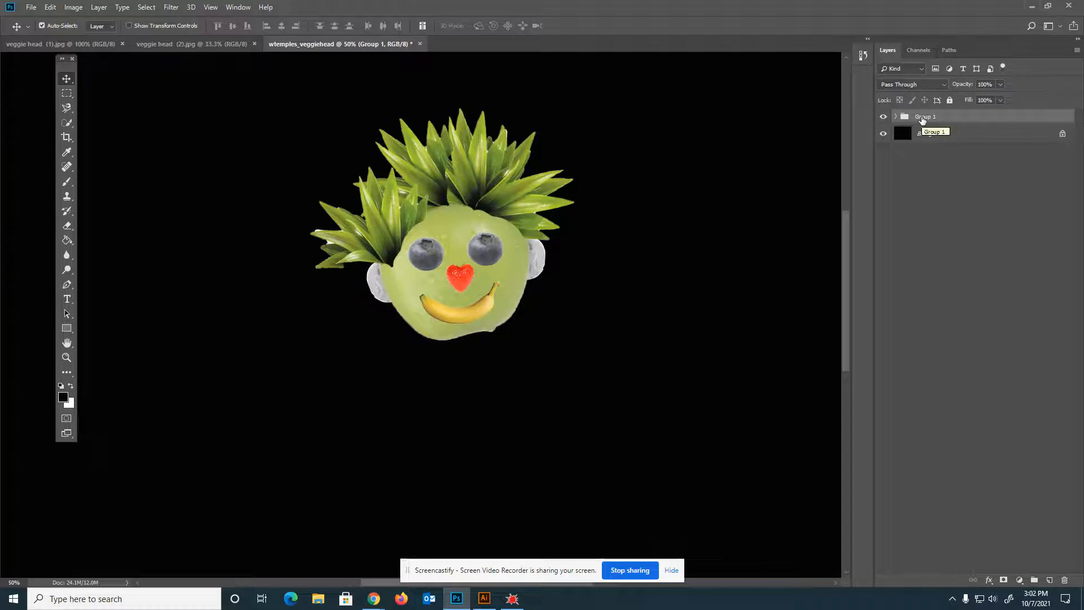
key("ctrl+z")
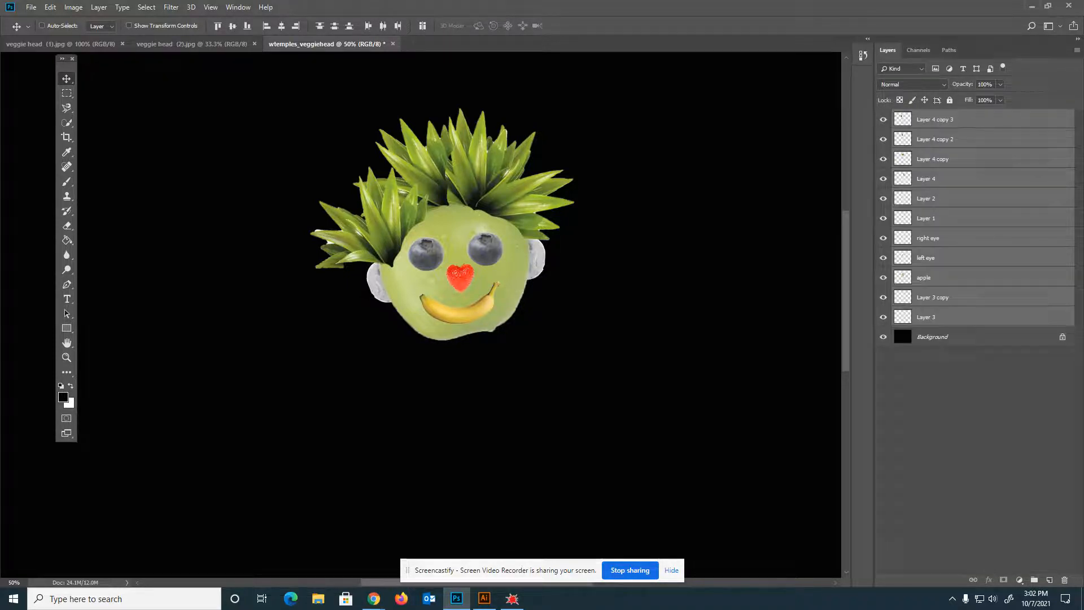
key("ctrl+g")
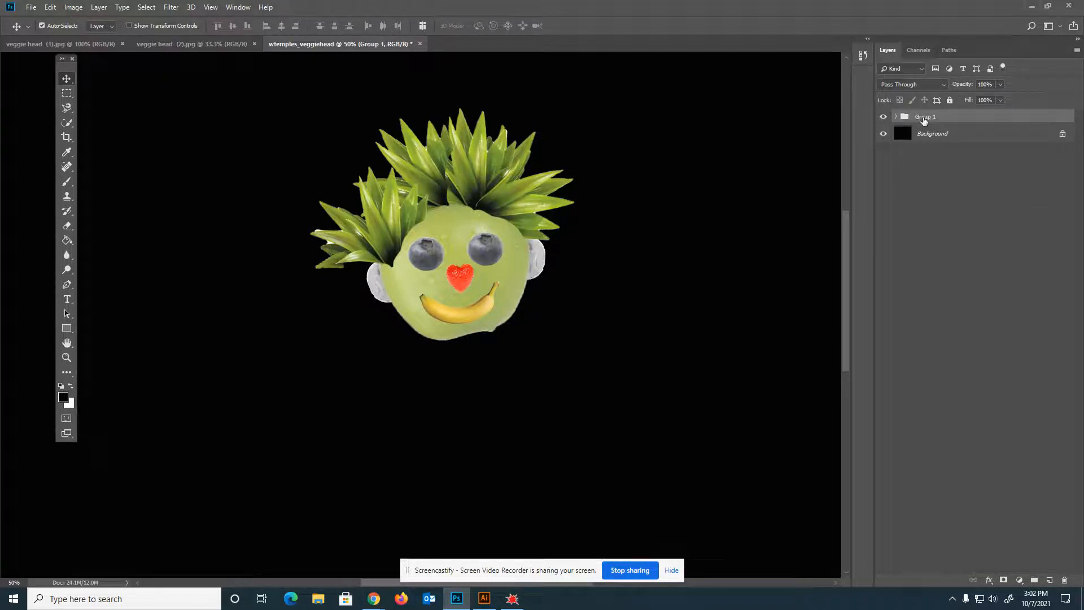
- Rename the new layer group as head, and expand and collapse it to check the layers inside
double_click(924, 117)
type("head")
key("Return")
left_click(897, 117)
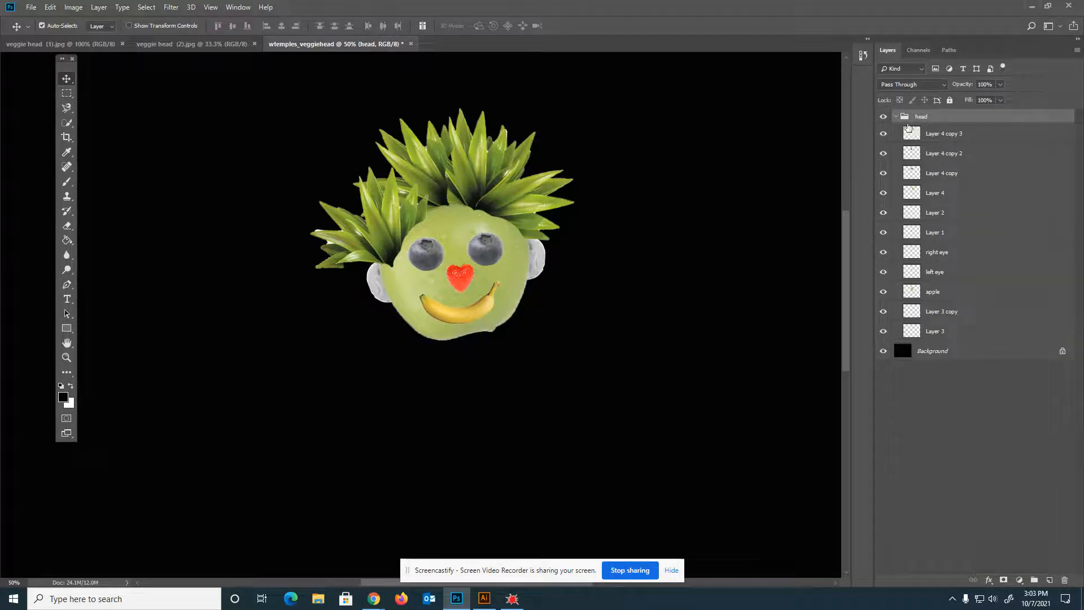
left_click(896, 116)
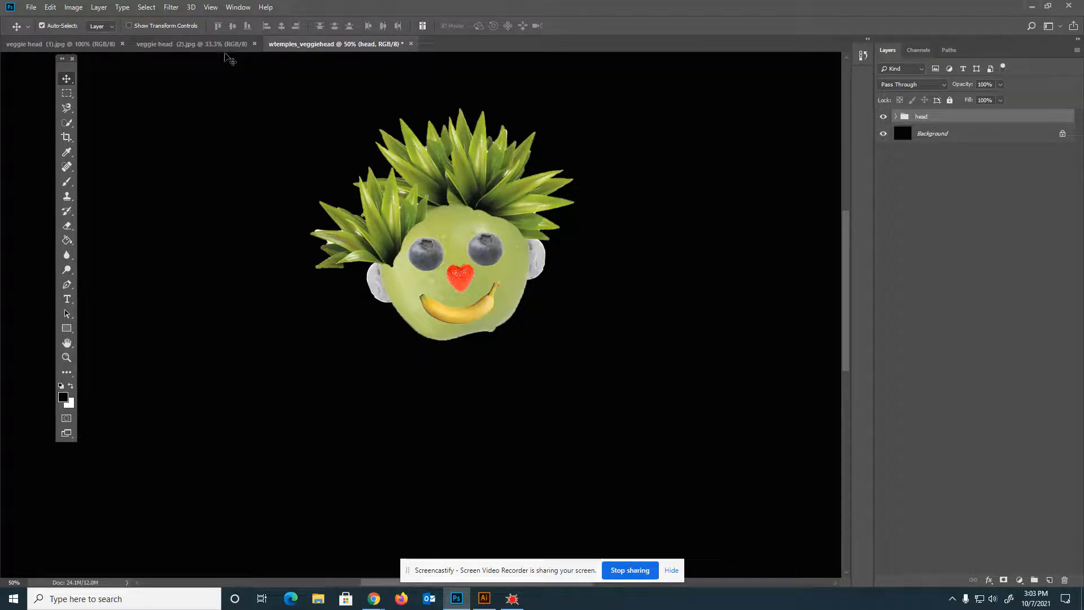
- Turn off automatic layer selection and move the whole head group higher in the image
left_click(43, 26)
left_click_drag(434, 272, 429, 207)
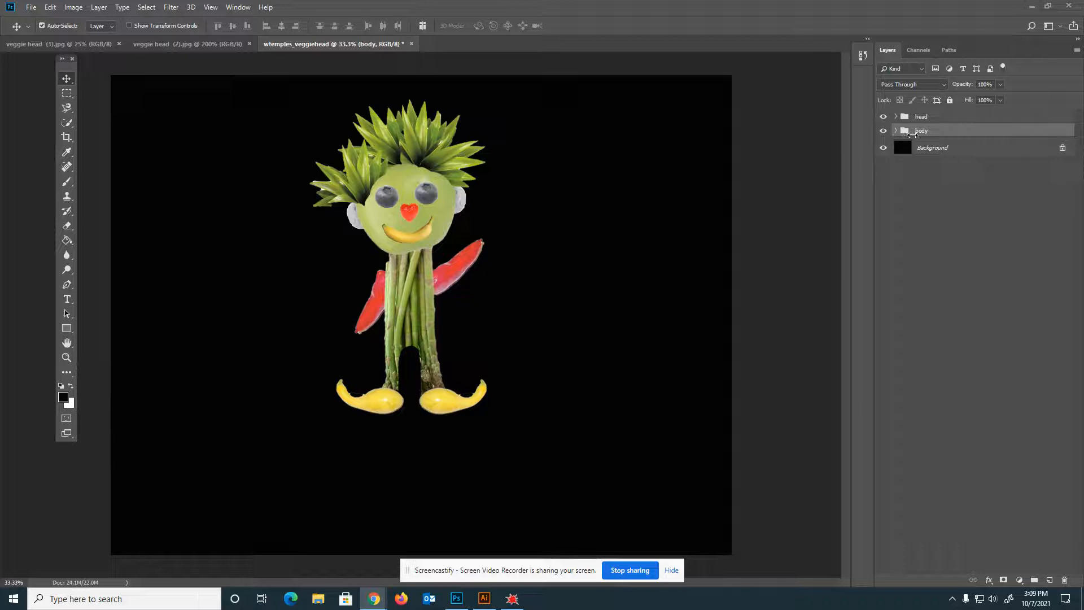
- With the Move tool and automatic layer selection off, shift the whole body group slightly down beneath the head
left_click(70, 82)
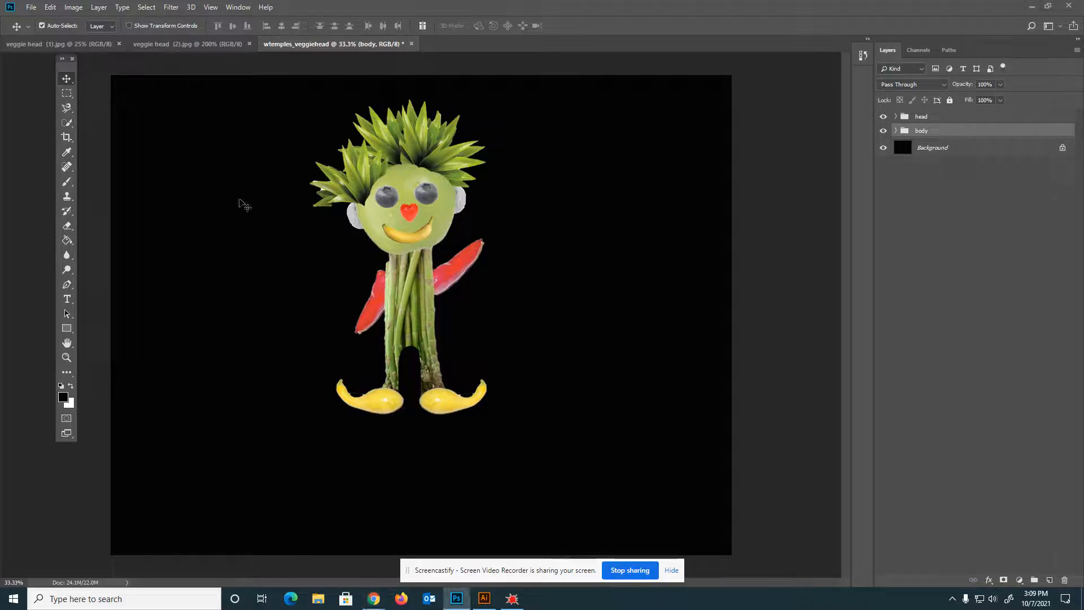
left_click(42, 26)
mouse_move(414, 291)
left_mouse_down()
mouse_move(446, 296)
mouse_move(378, 317)
mouse_move(443, 297)
mouse_move(417, 300)
left_mouse_up()
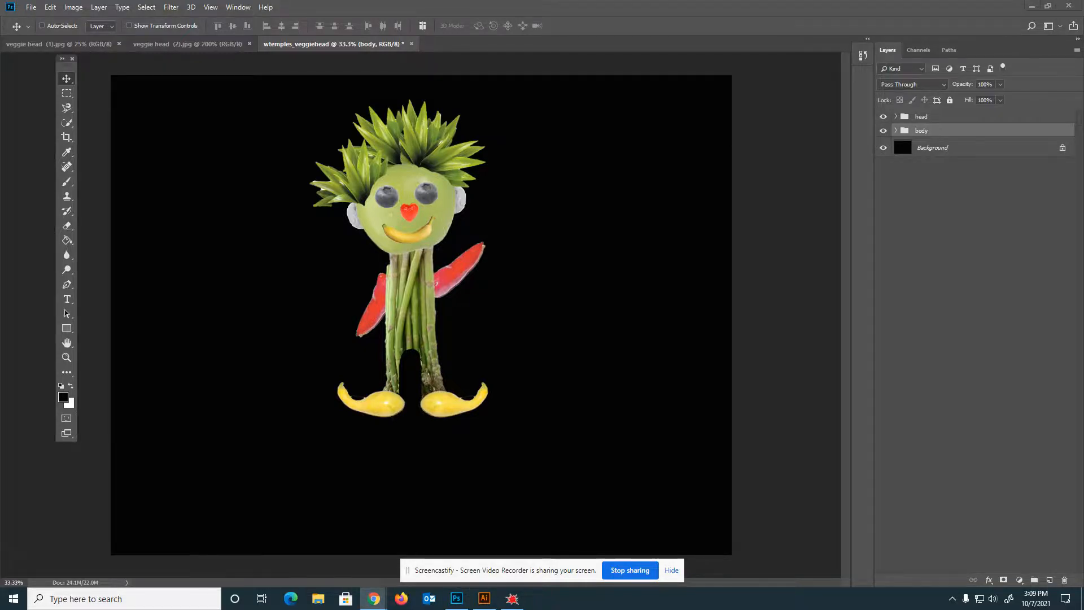
- Switch to Chrome and open pixabay.com
left_click_drag(569, 41, 339, 1)
left_click(346, 29)
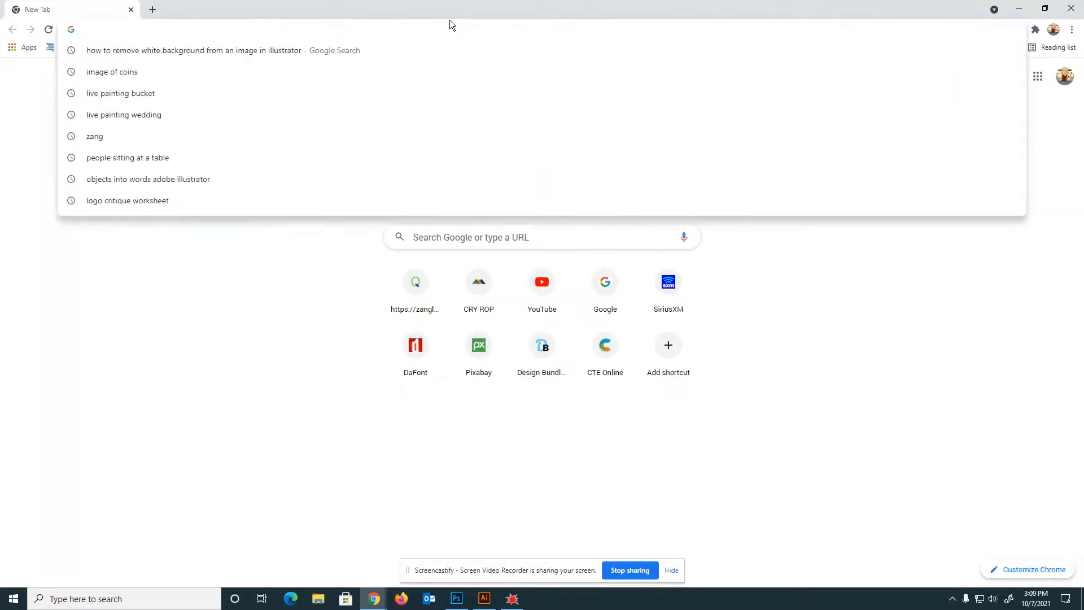
type("pix")
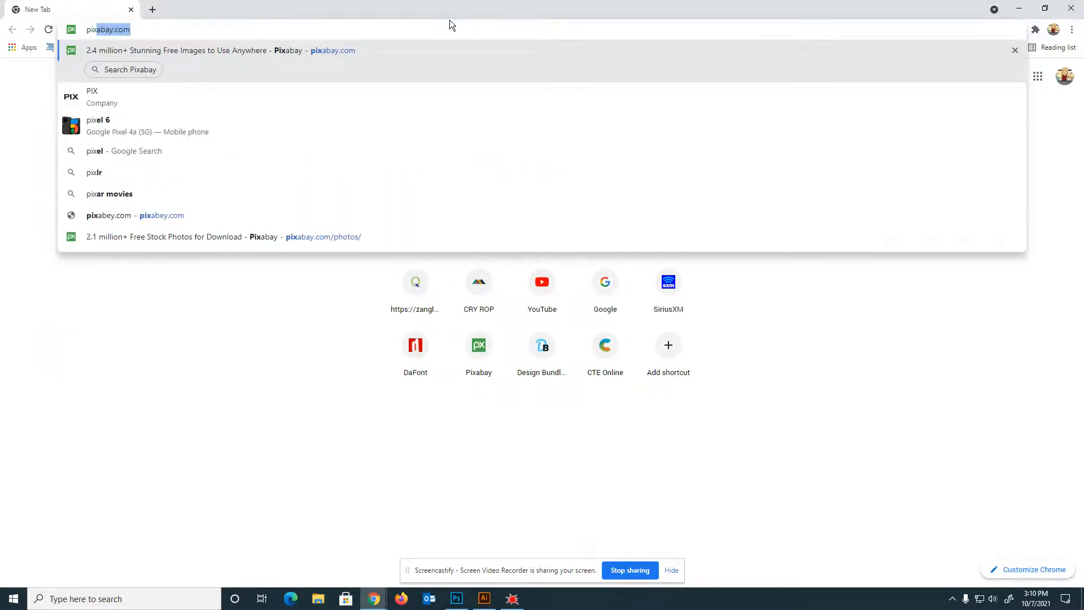
type("abay.com")
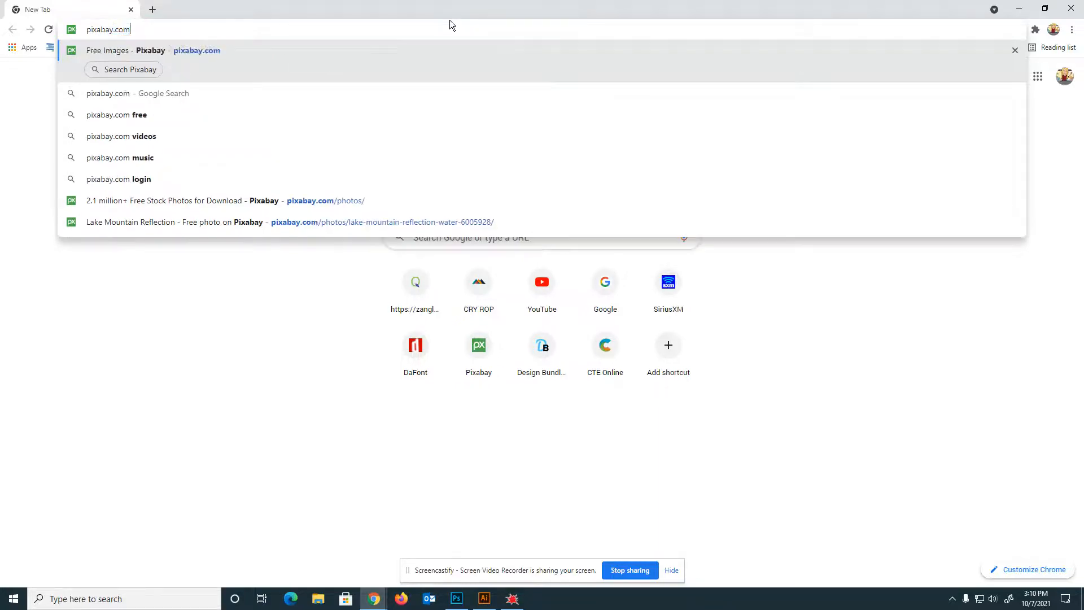
key("Return")
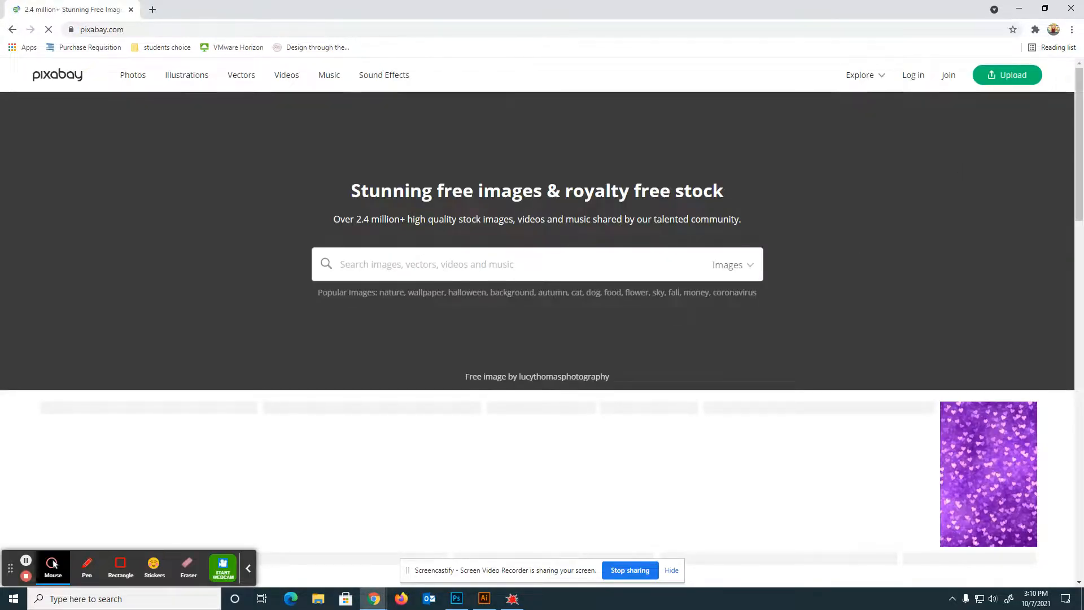
- Search the Pixabay images for "outspace"
left_click_drag(1078, 110, 1077, 79)
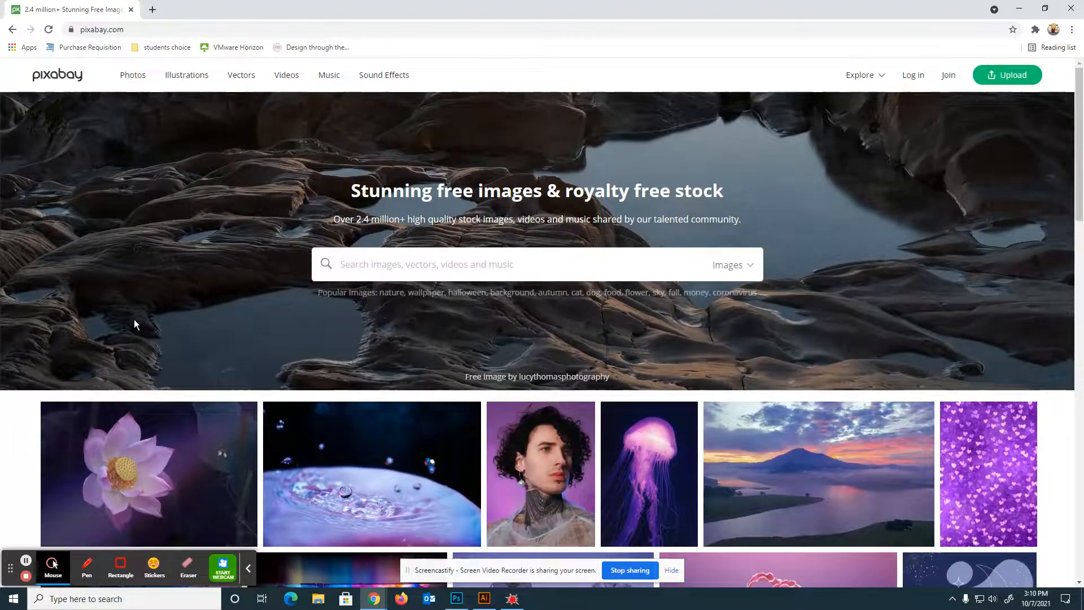
left_click_drag(1078, 155, 1079, 159)
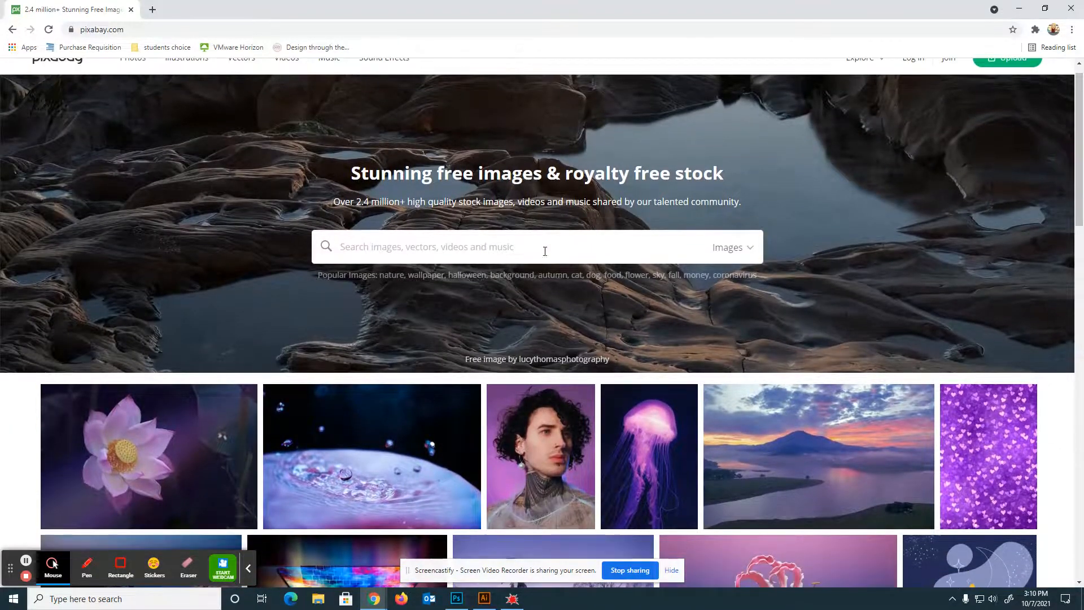
type("out")
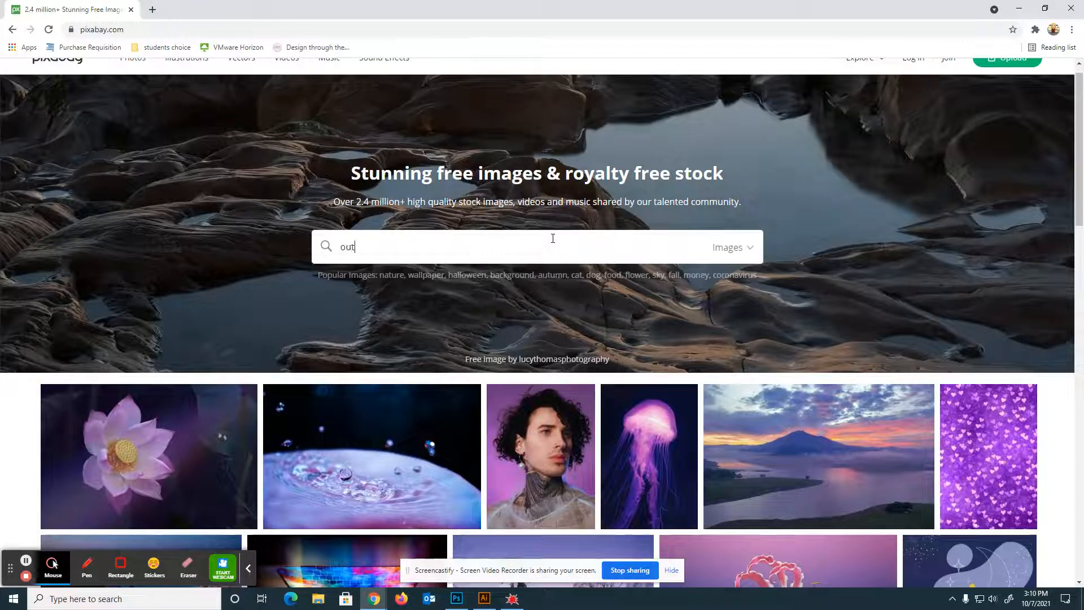
type("space")
key("Return")
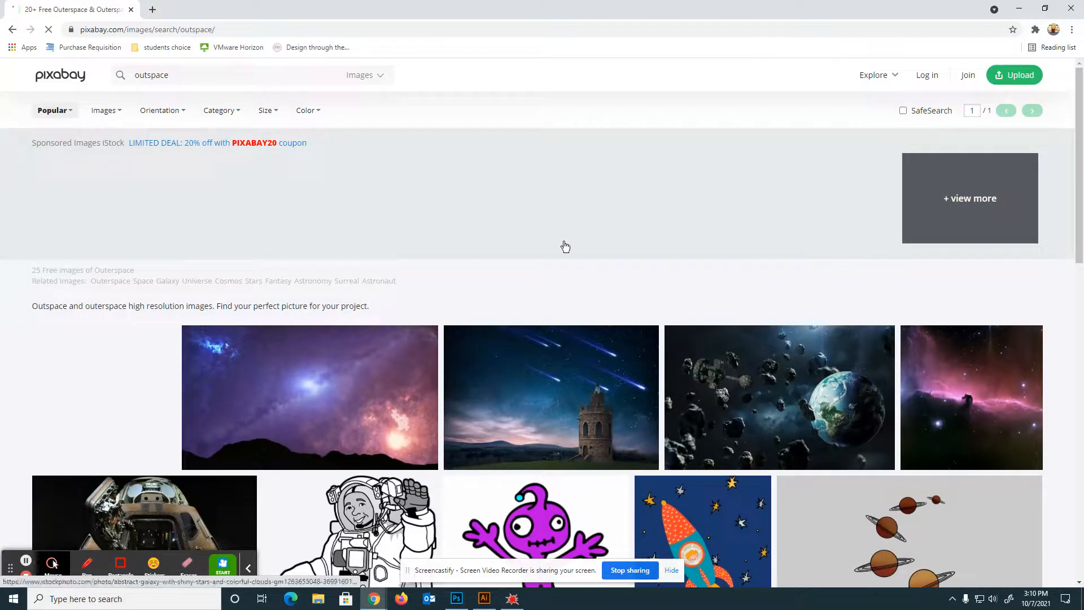
- Browse the space images, view the sponsored planet Earth photo on iStock, and close its page
left_click_drag(1077, 197, 1080, 307)
scroll(1077, 198, "down", 5)
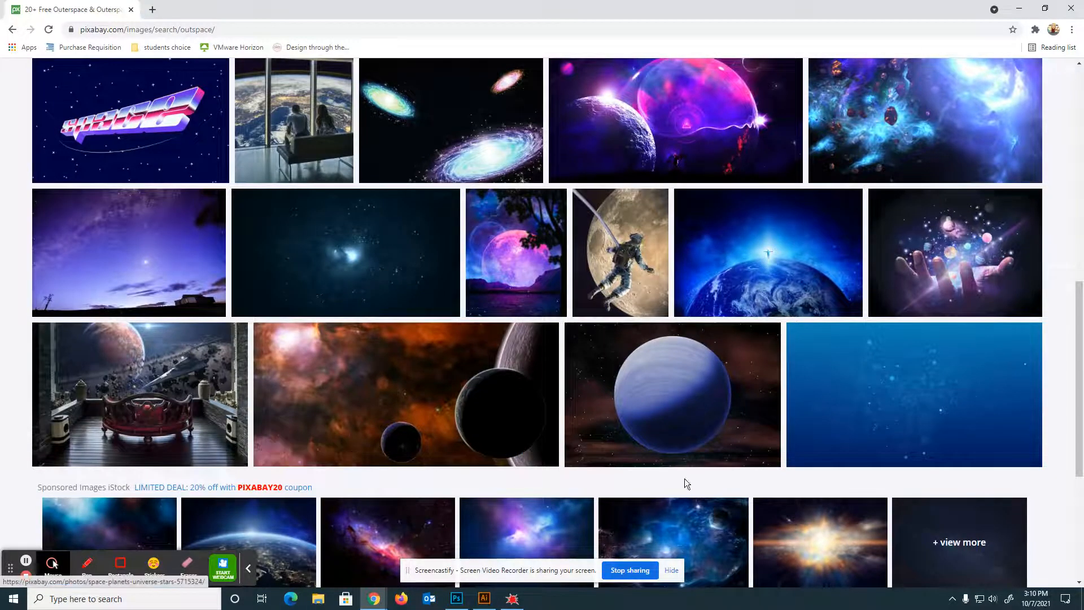
left_click_drag(1075, 370, 1074, 173)
left_click(106, 158)
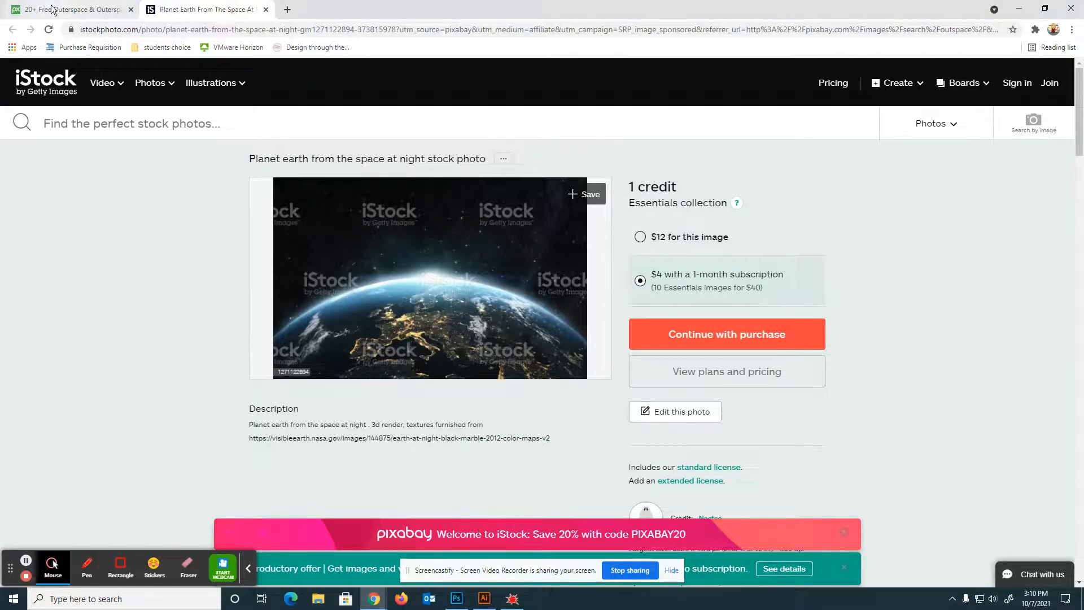
left_click(266, 10)
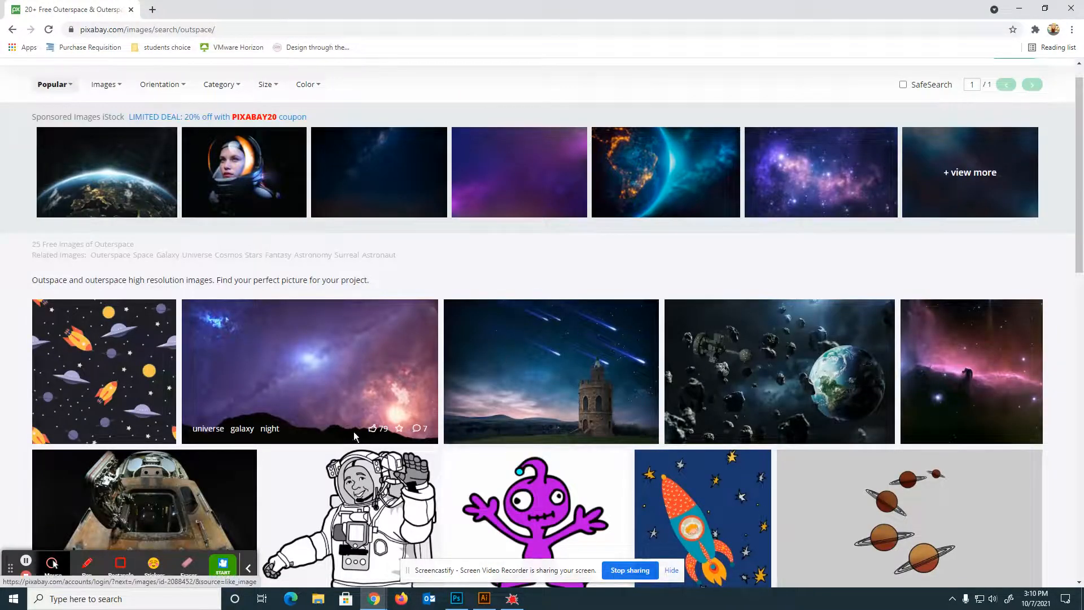
- Open the purple galaxy night sky photo above dark hills and download it as a 1280×720 JPG, completing the captcha check
left_click(305, 352)
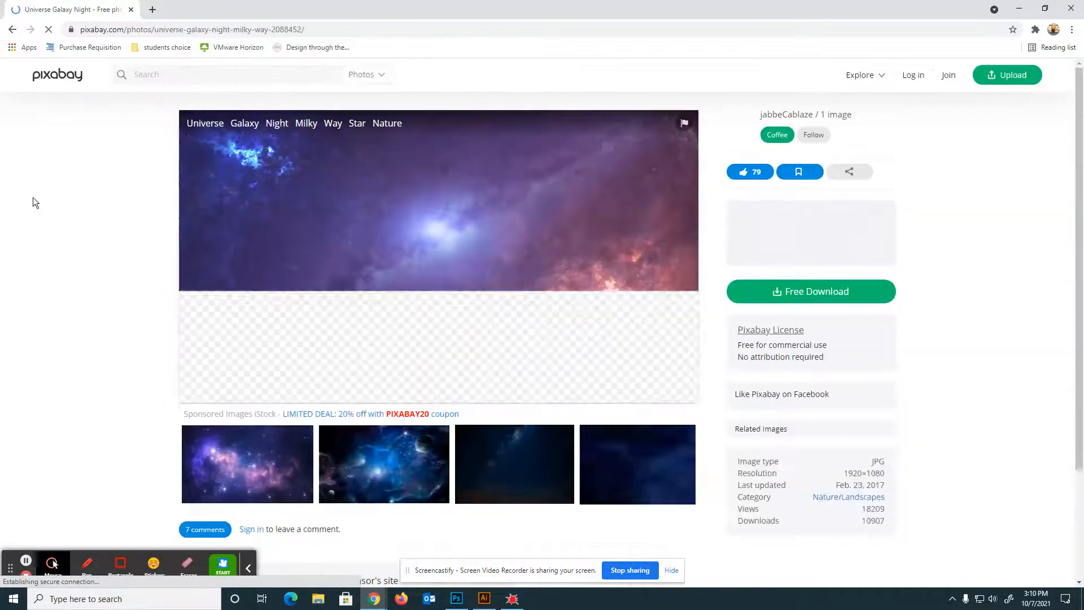
left_click(825, 298)
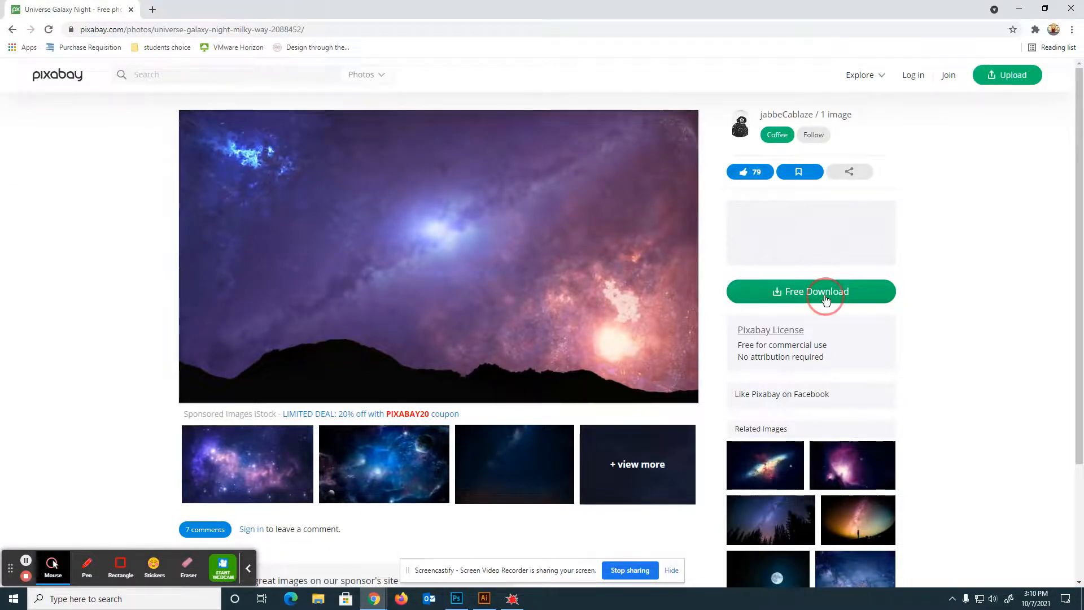
left_click(763, 383)
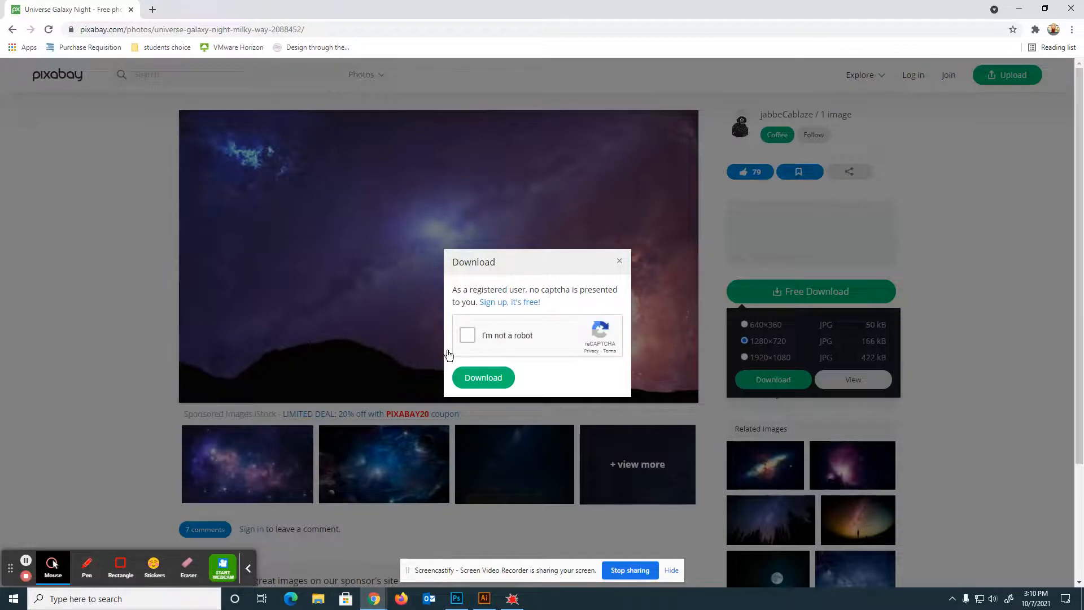
left_click(468, 335)
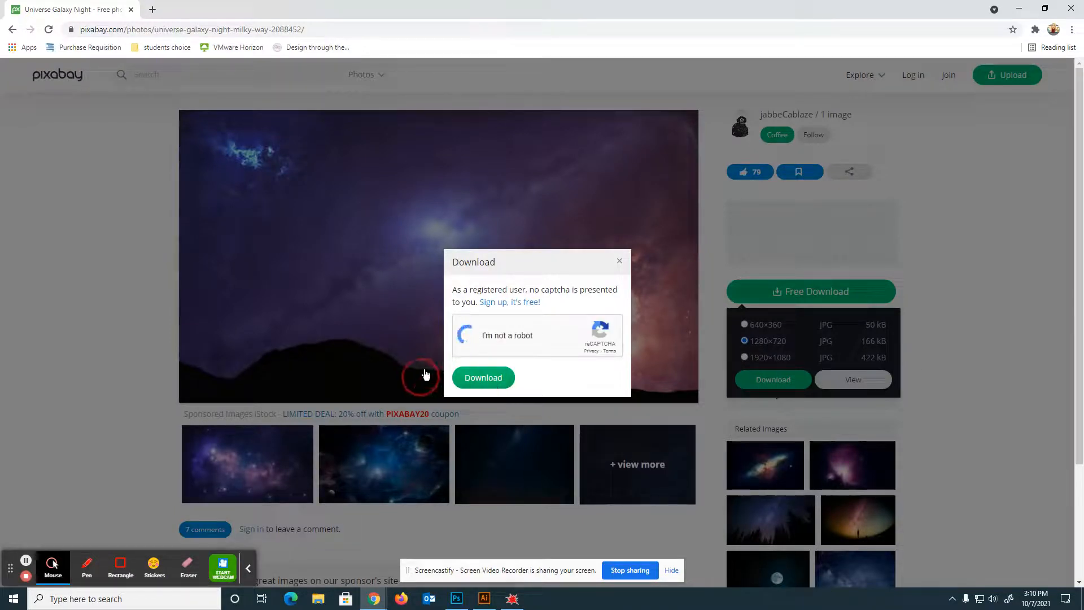
left_click(482, 378)
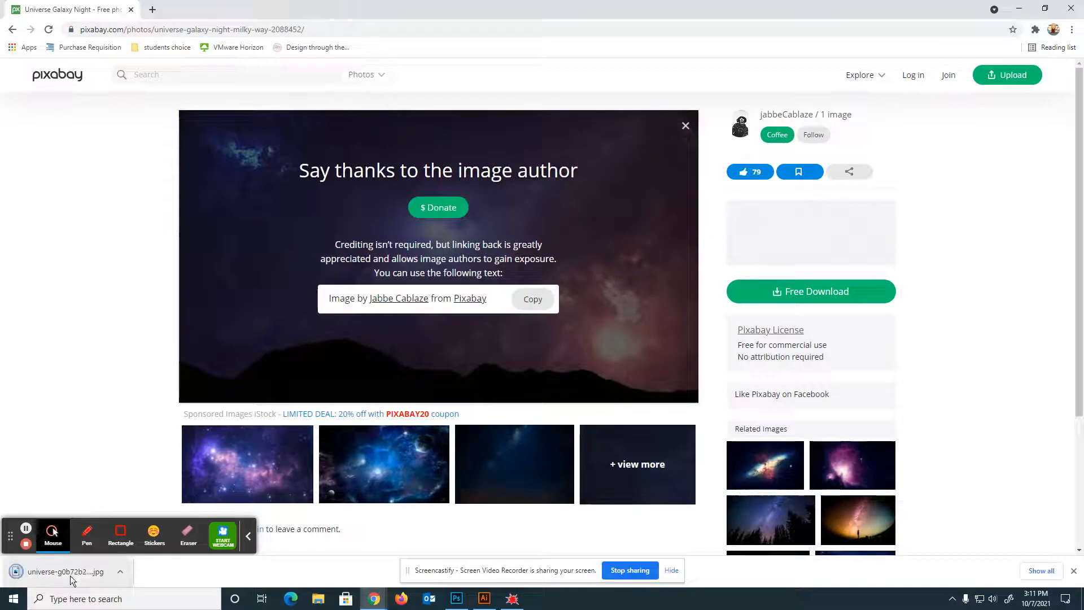
- Switch to Photoshop and place the downloaded universe-g0b72b2348_1280 photo as an embedded image in the veggie character document
left_click(460, 603)
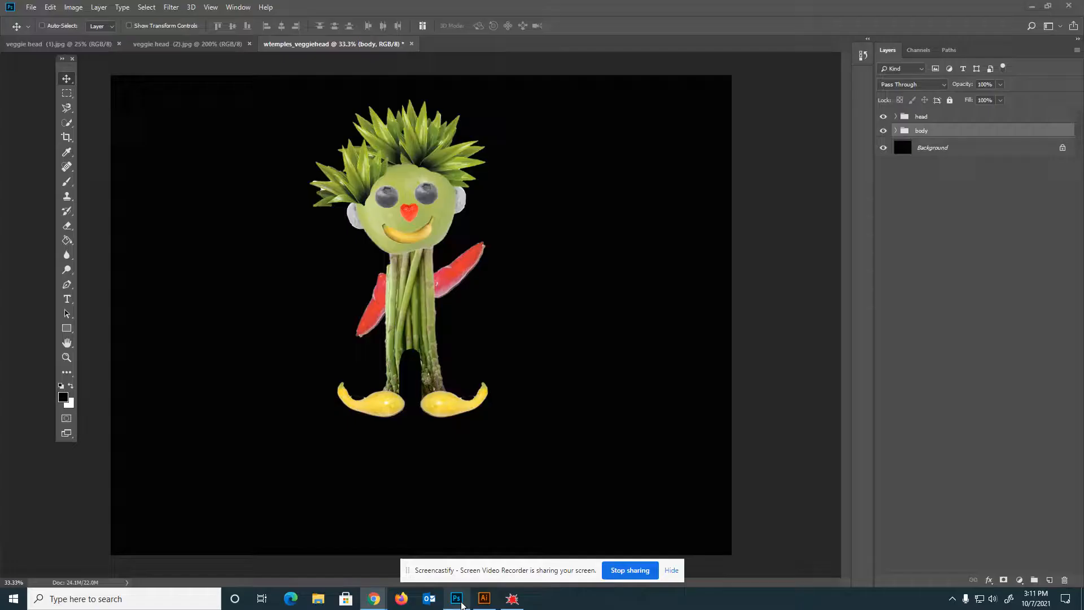
left_click(31, 8)
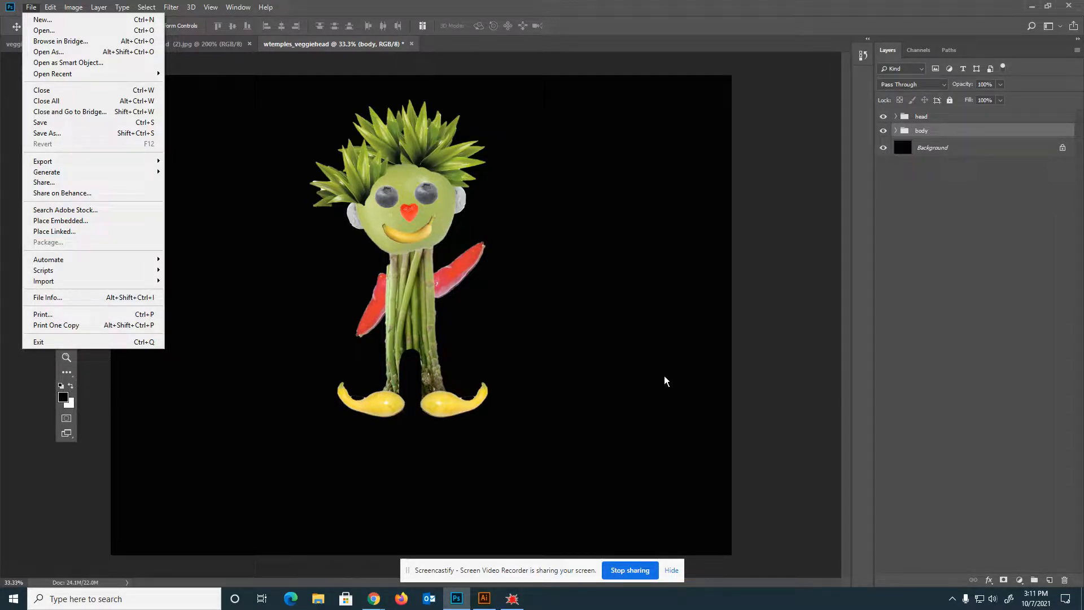
left_click(79, 222)
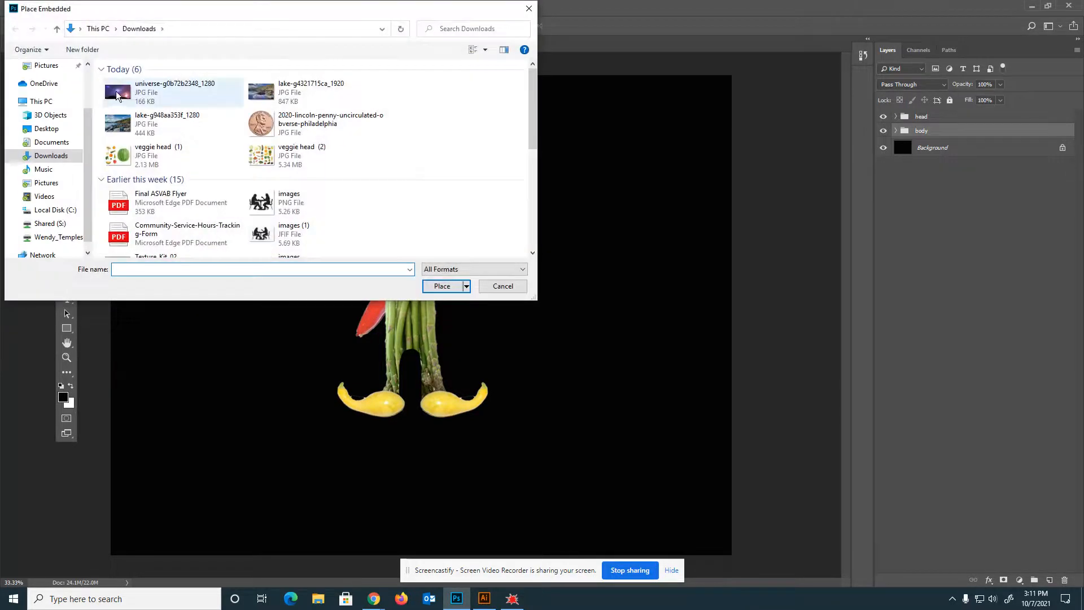
left_click(135, 92)
double_click(136, 92)
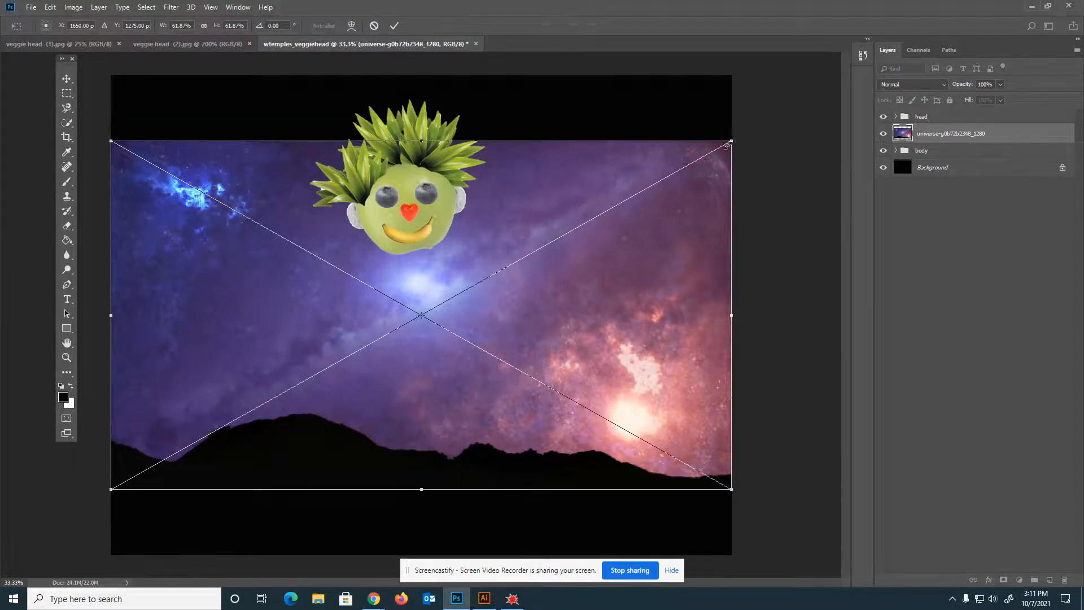
- Enlarge the placed galaxy photo to cover the whole canvas and move its layer beneath the body group
left_click_drag(728, 144, 870, 58)
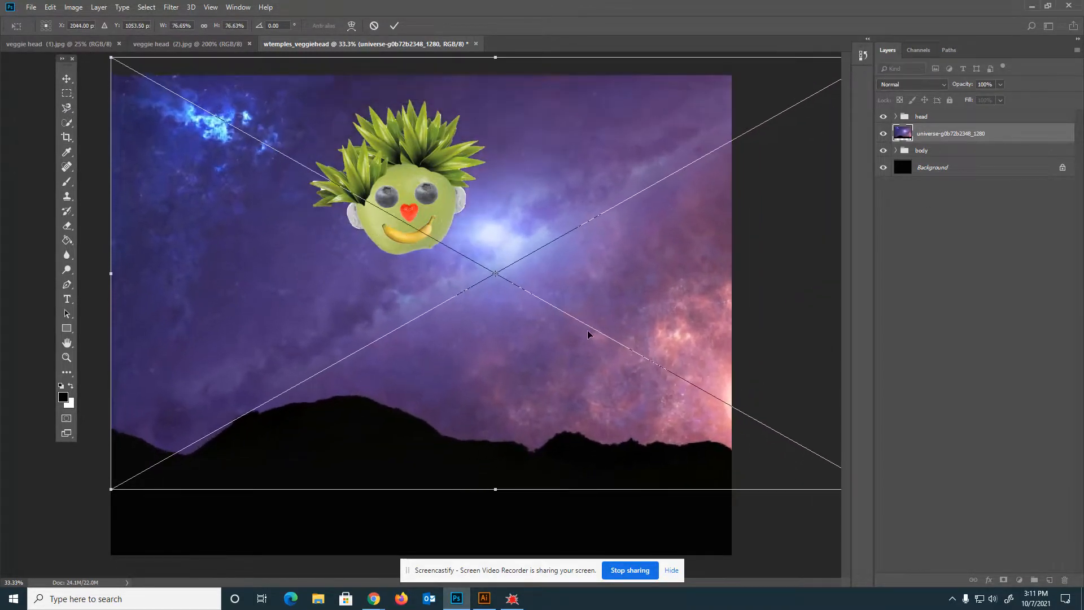
left_click_drag(112, 488, 1, 552)
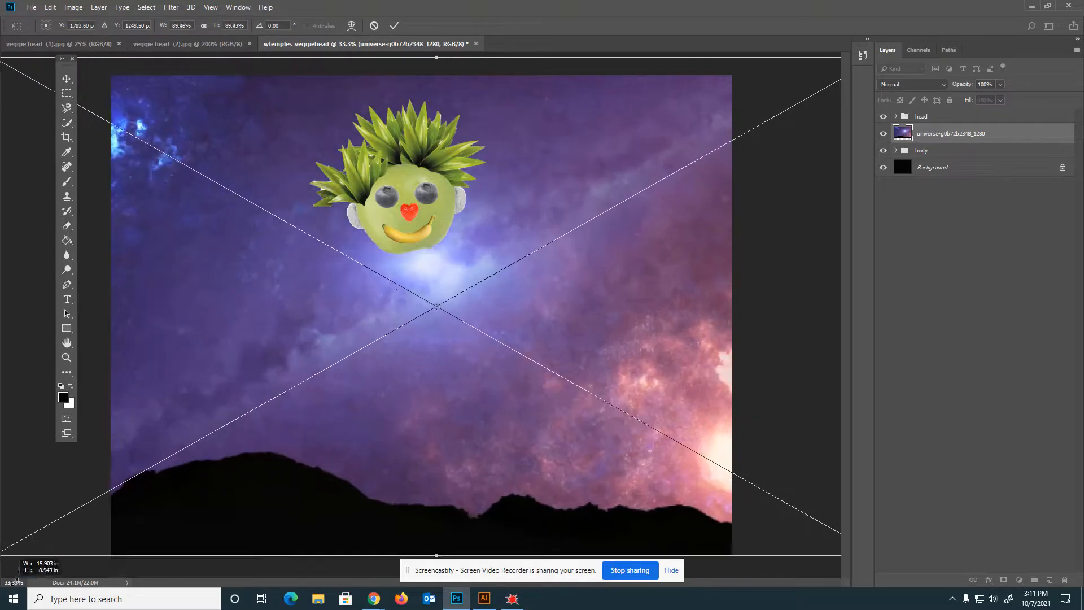
key("Return")
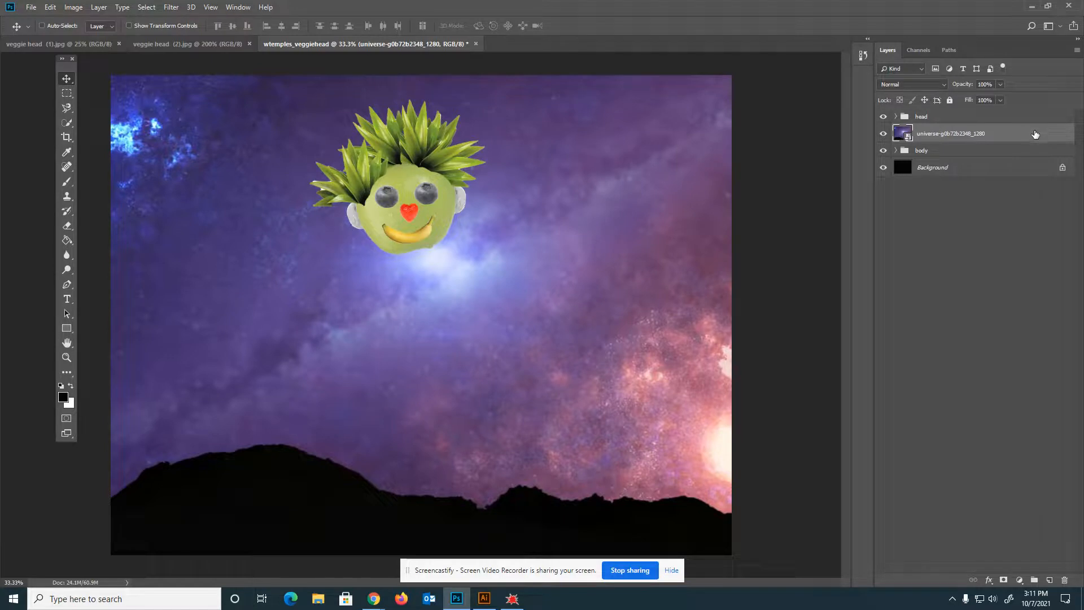
left_click_drag(1035, 134, 1000, 161)
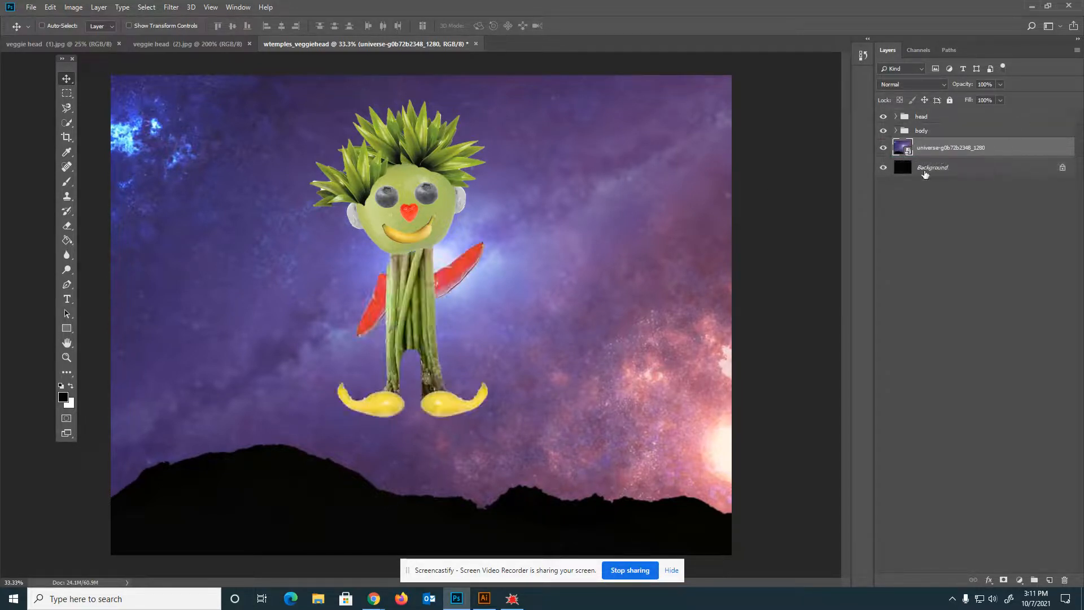
- Move the head and body groups together downward so the character's yellow shoes stand on the dark hills
left_click(922, 133)
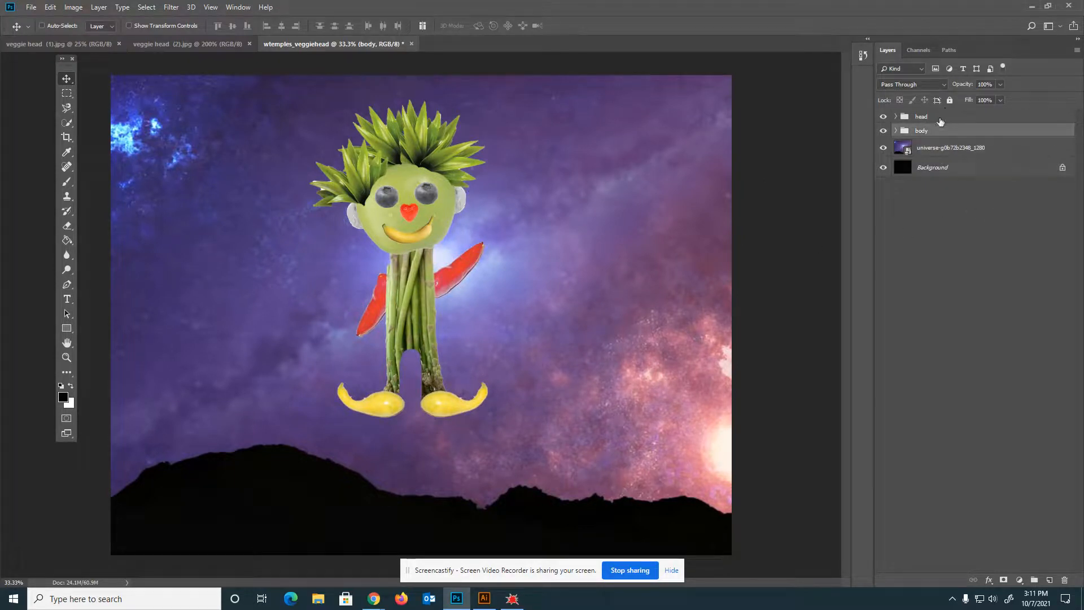
left_click(939, 118, "shift")
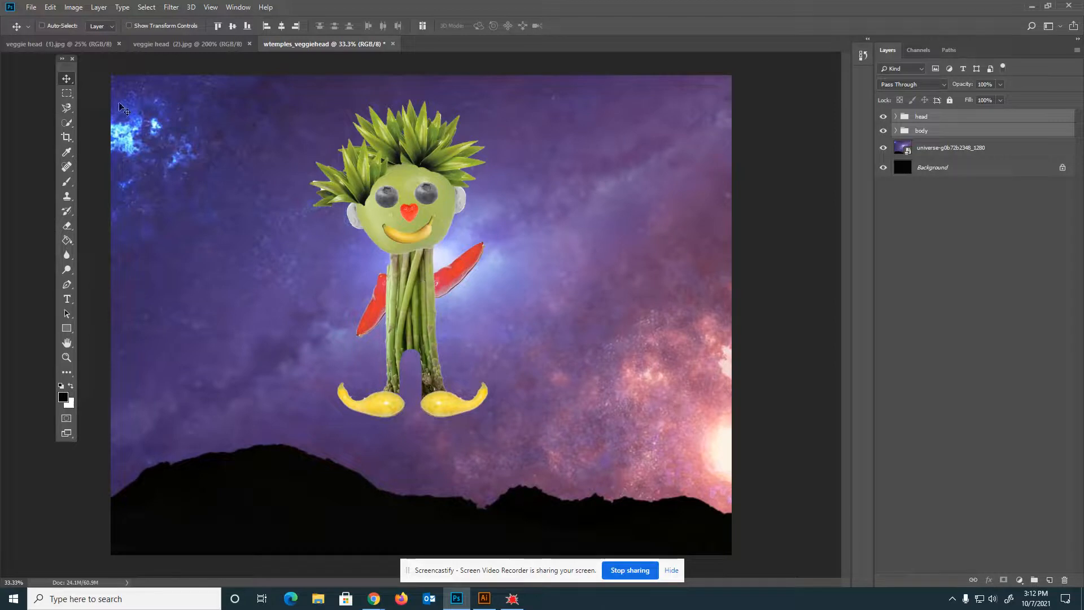
left_click_drag(425, 279, 438, 357)
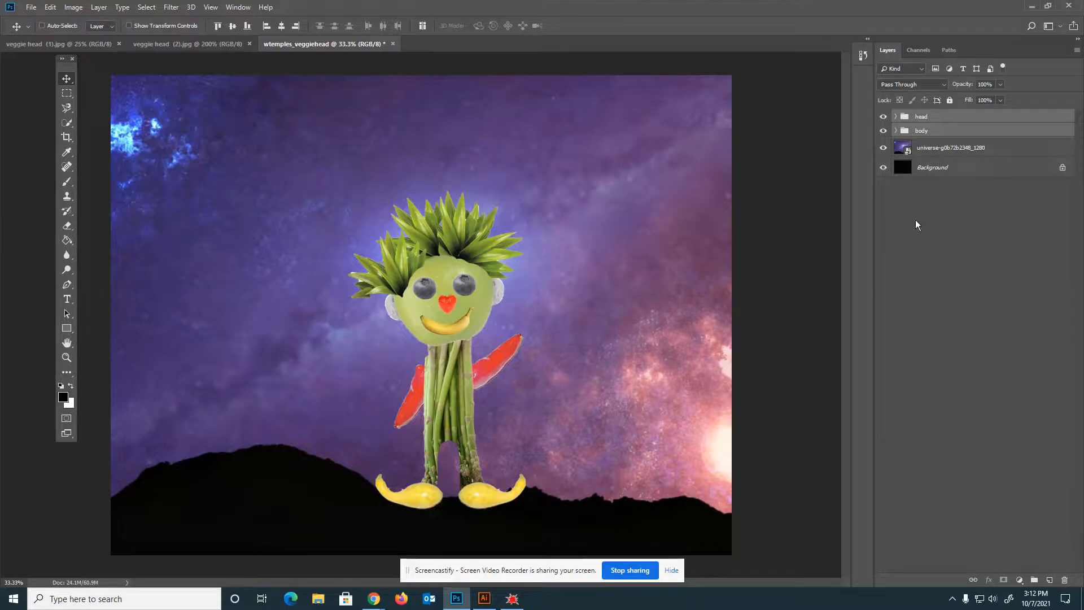
left_click(925, 240)
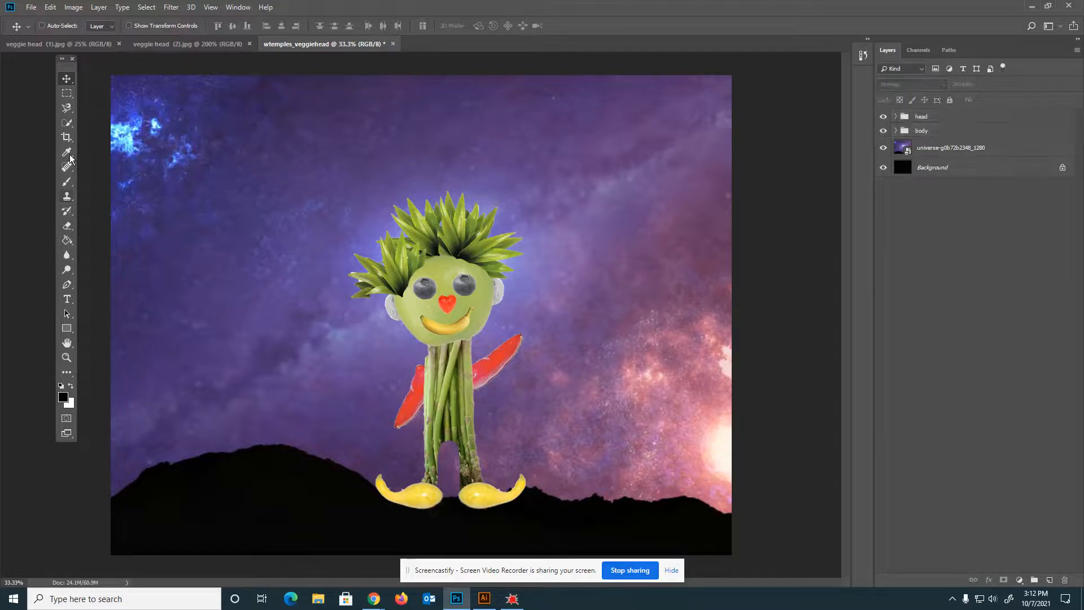
- Start a line of horizontal text in the sky above the character's hair
left_click(68, 299)
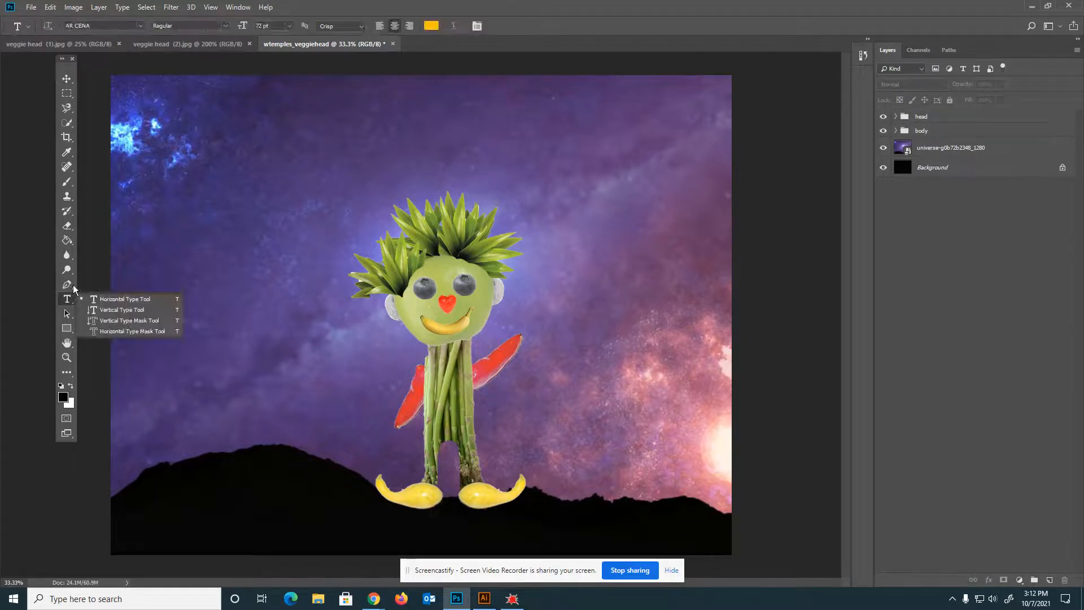
left_click(94, 293)
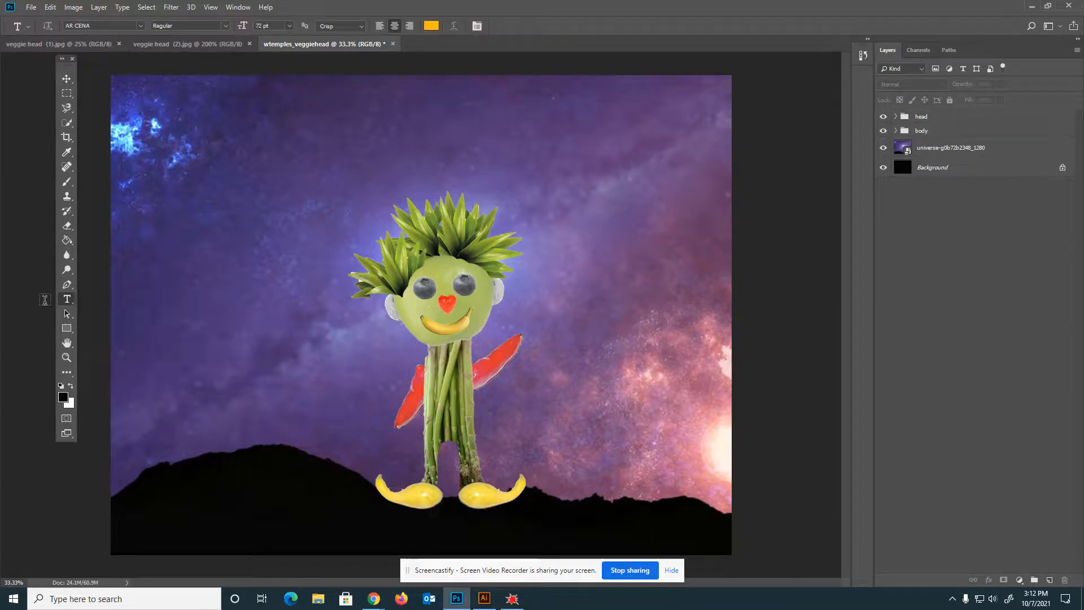
left_click(407, 139)
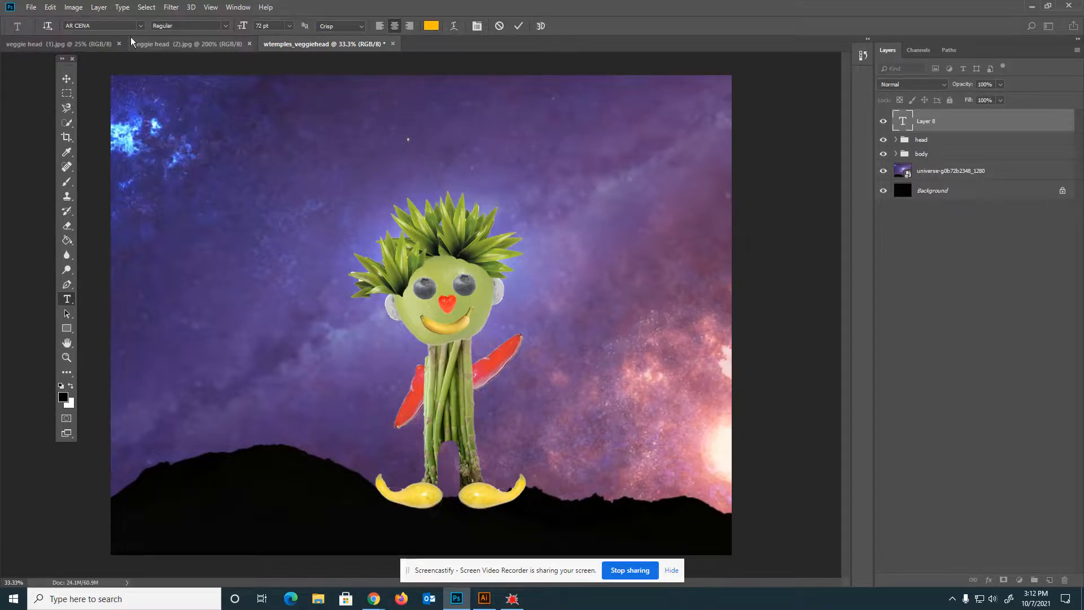
left_click(453, 27)
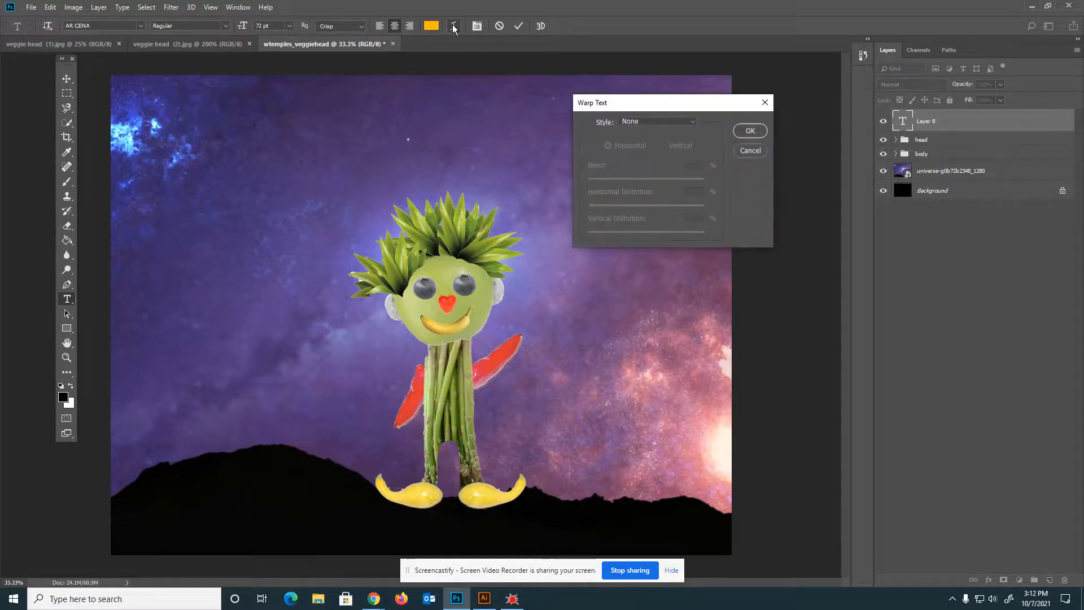
left_click(752, 150)
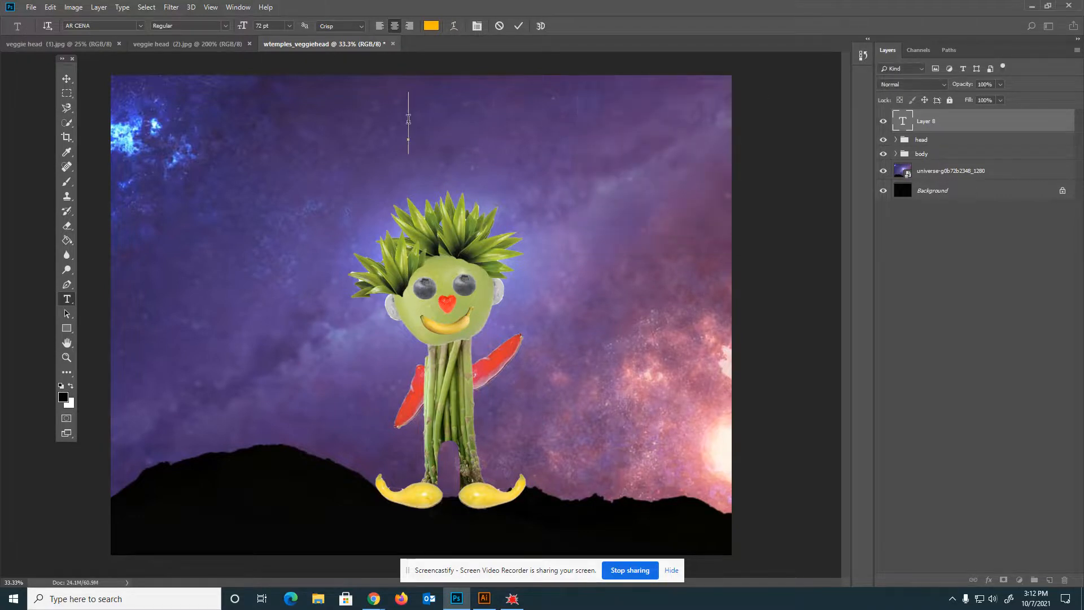
left_click(408, 120)
type("wISH")
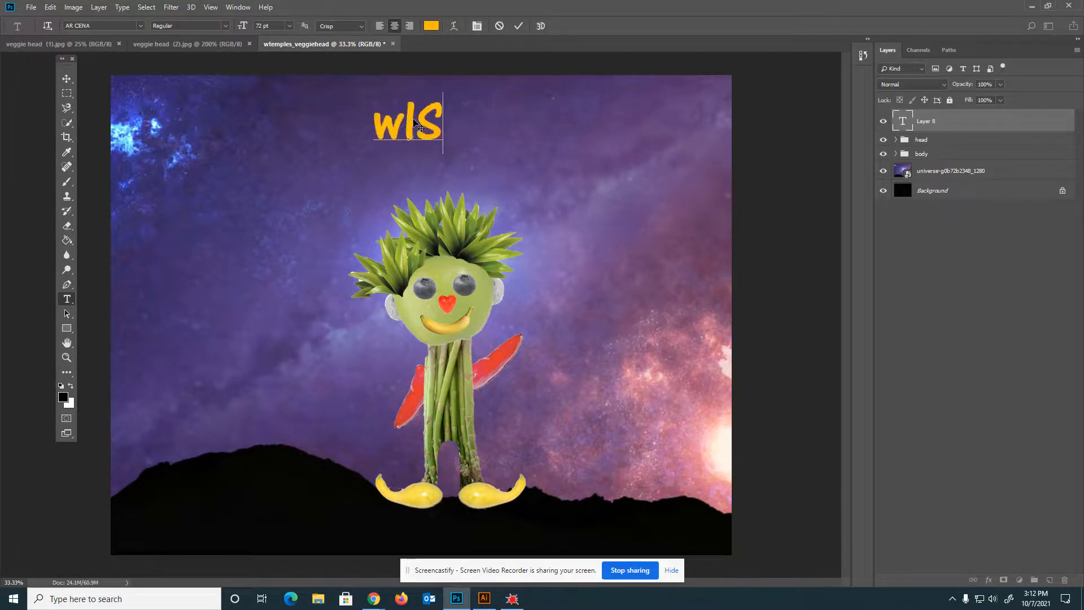
key("BackSpace")
key("BackSpace")
key("BackSpace")
key("BackSpace")
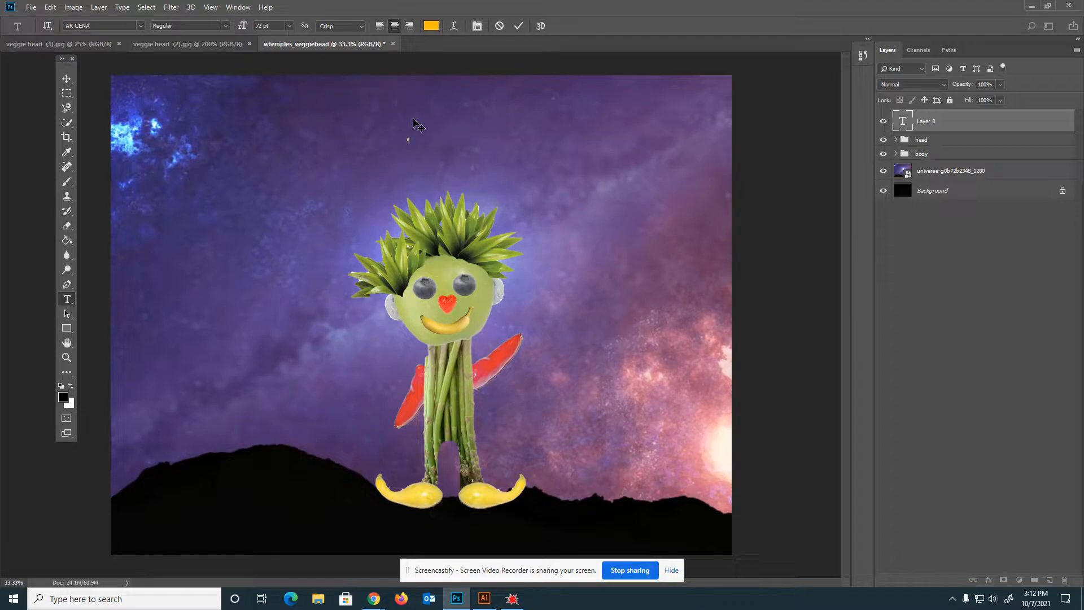
- Enter "Wish you were here." as the text above the character
type("Wish")
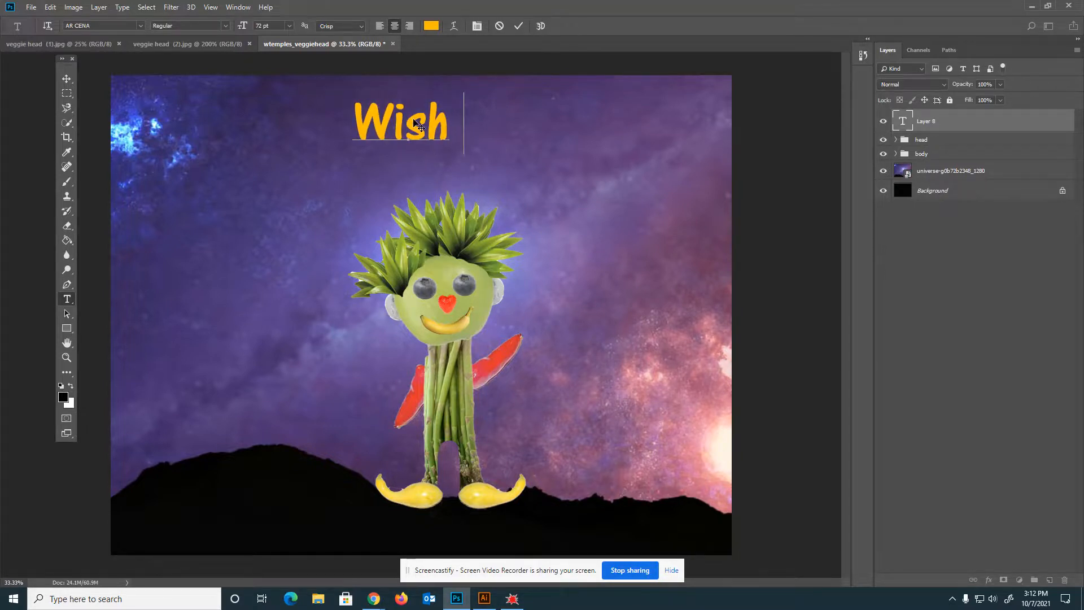
type(" you")
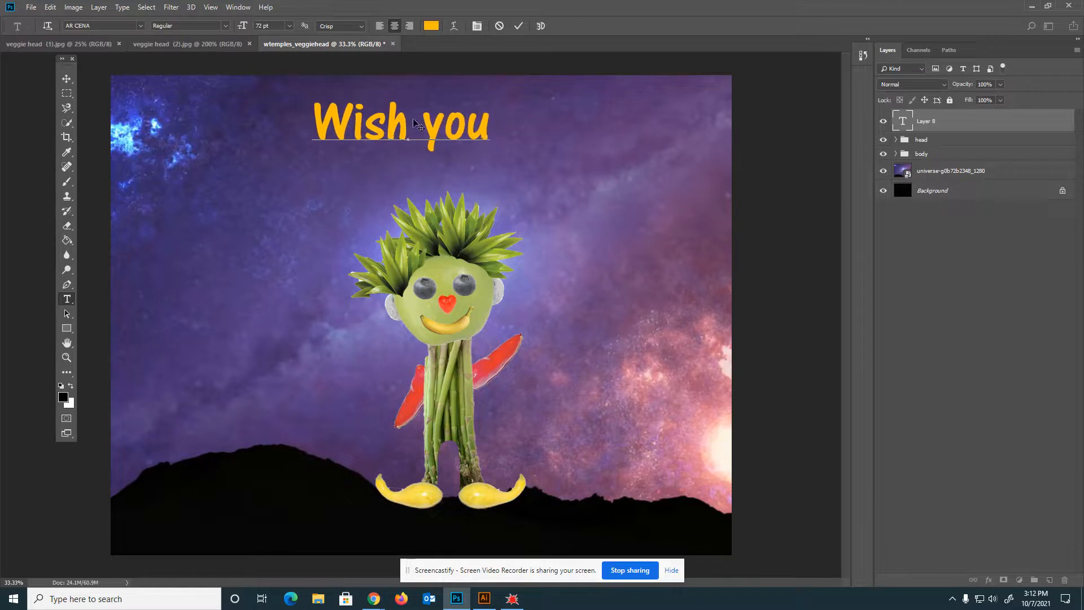
type("e here.")
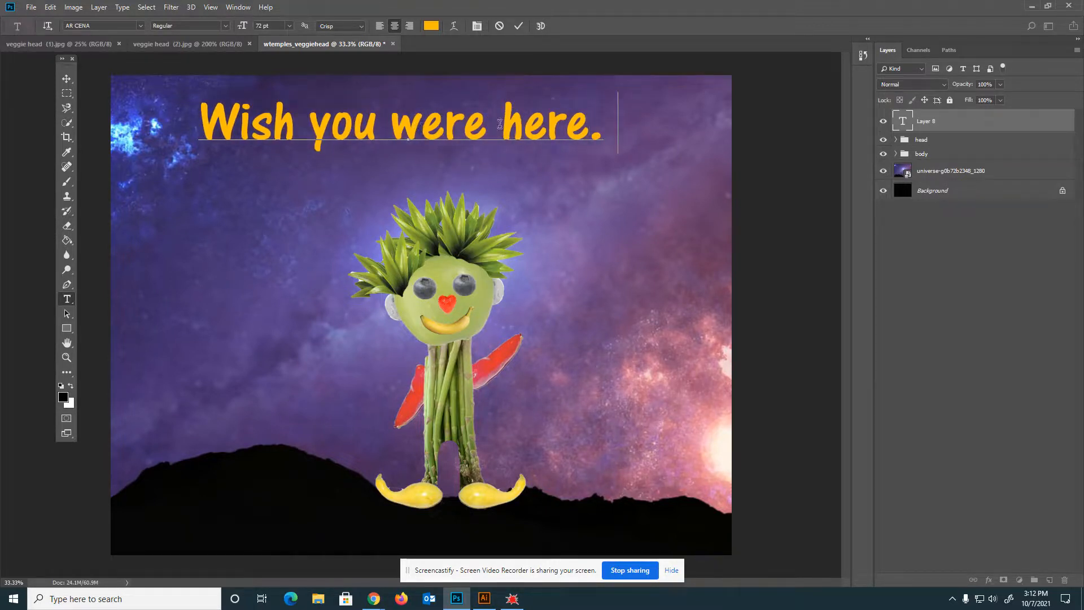
- Warp the whole "Wish you were here." text with the horizontal Flag style and a bend of +88%
left_click_drag(587, 130, 65, 88)
key("ctrl+a")
left_click(453, 26)
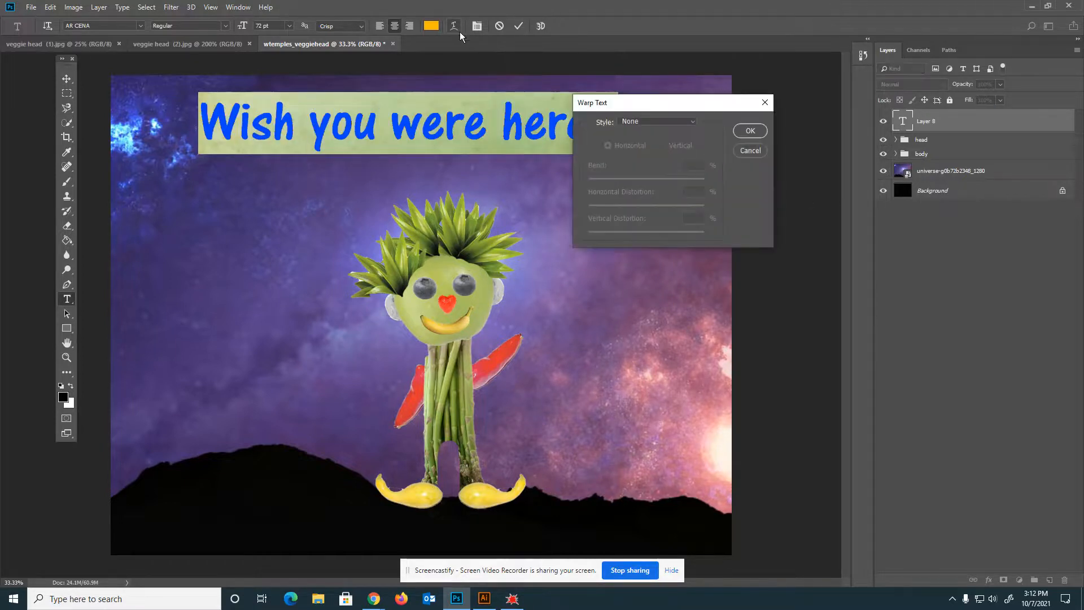
left_click(644, 122)
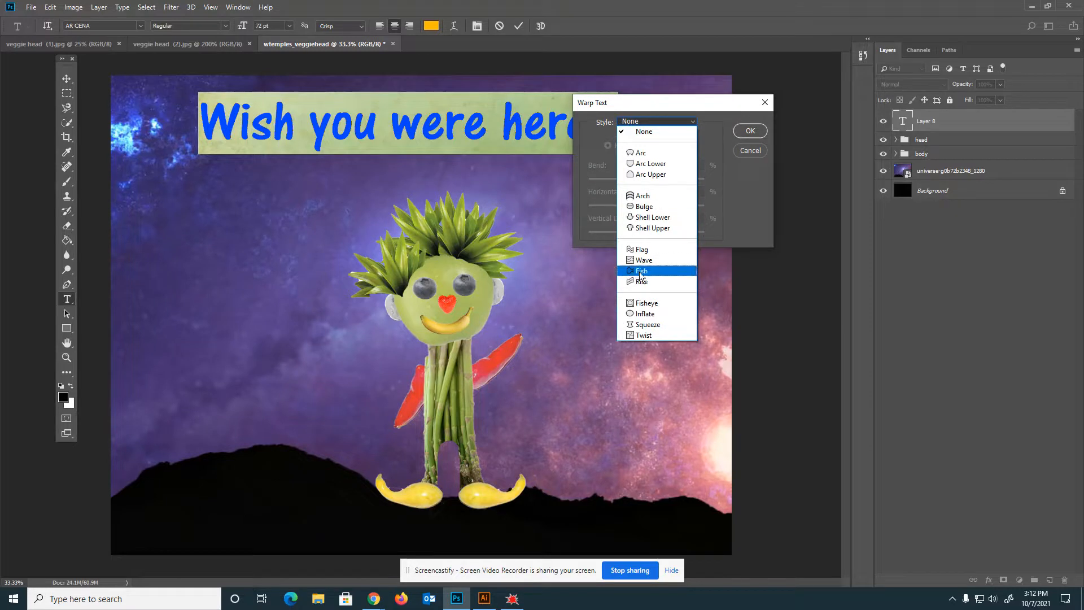
left_click(636, 240)
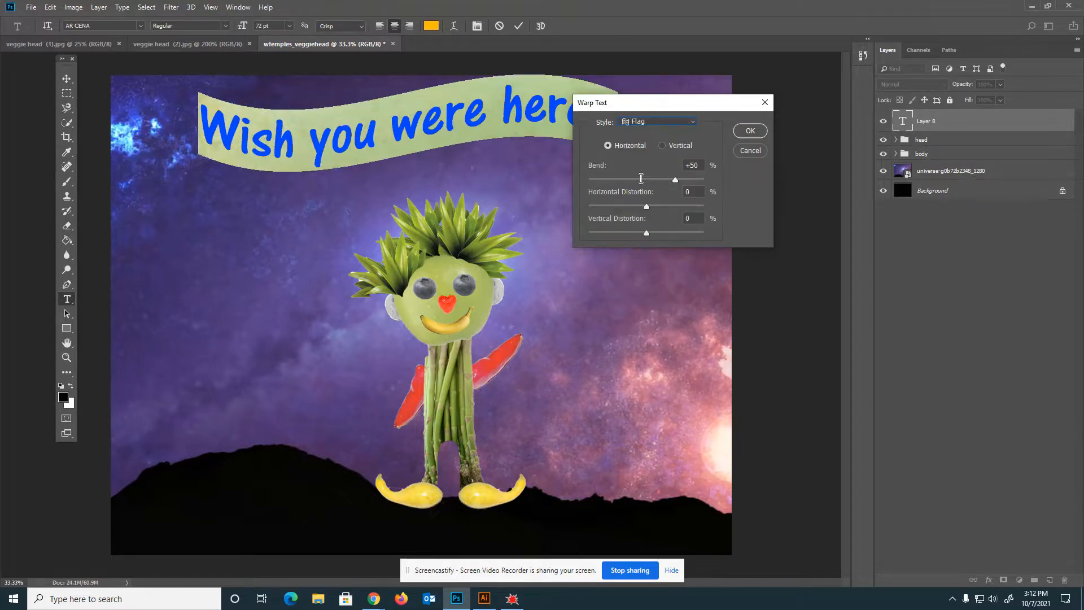
left_click_drag(681, 180, 697, 179)
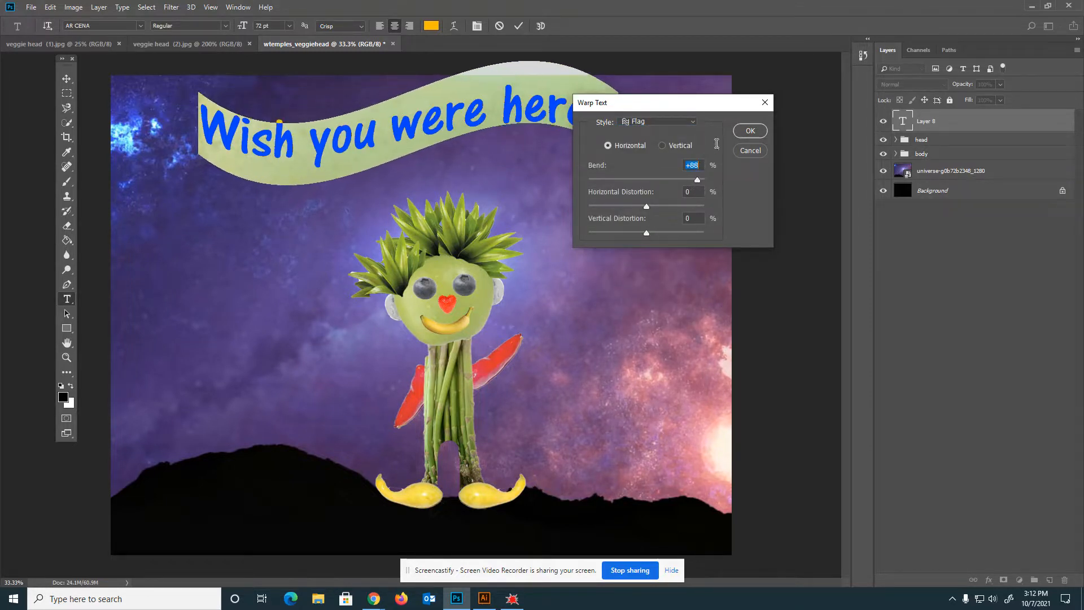
left_click(746, 131)
- Sample several background shades for the text colour and settle on light blue 74defd from the bright blue star cluster
left_click(432, 27)
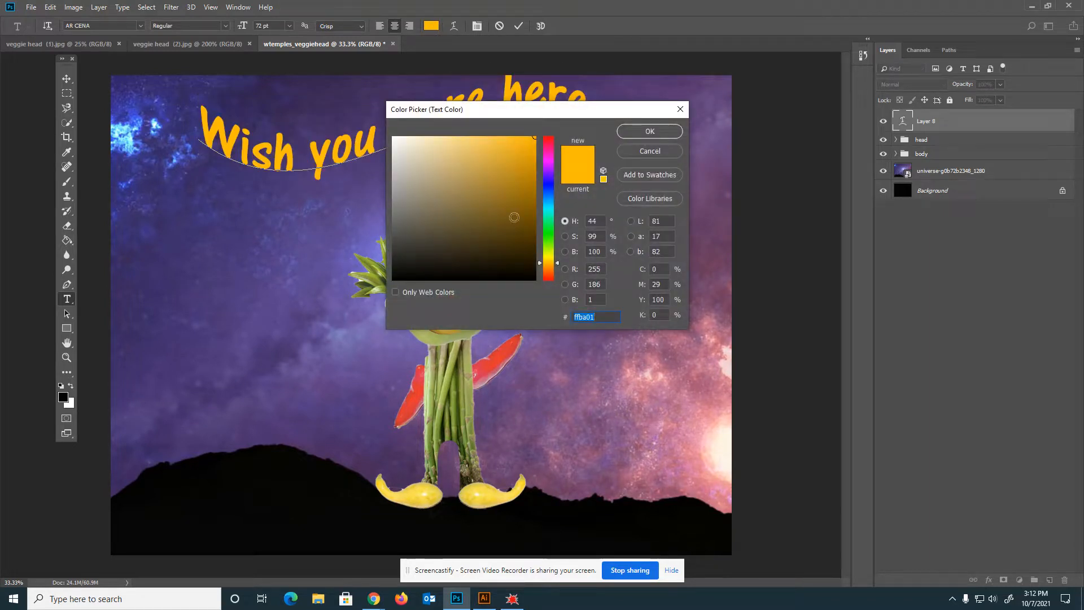
left_click_drag(551, 248, 556, 221)
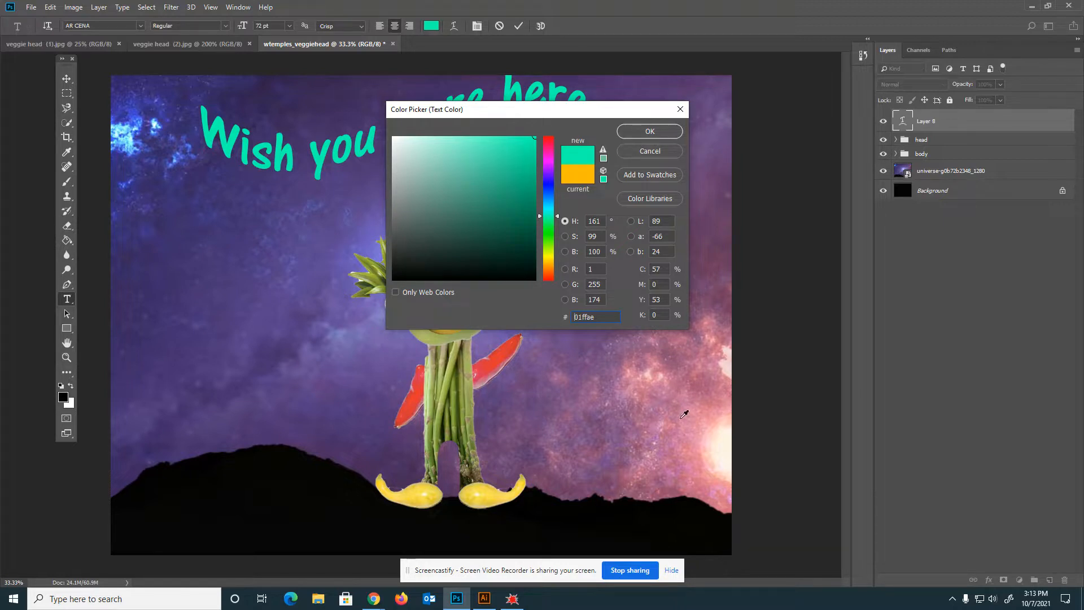
left_click(626, 402)
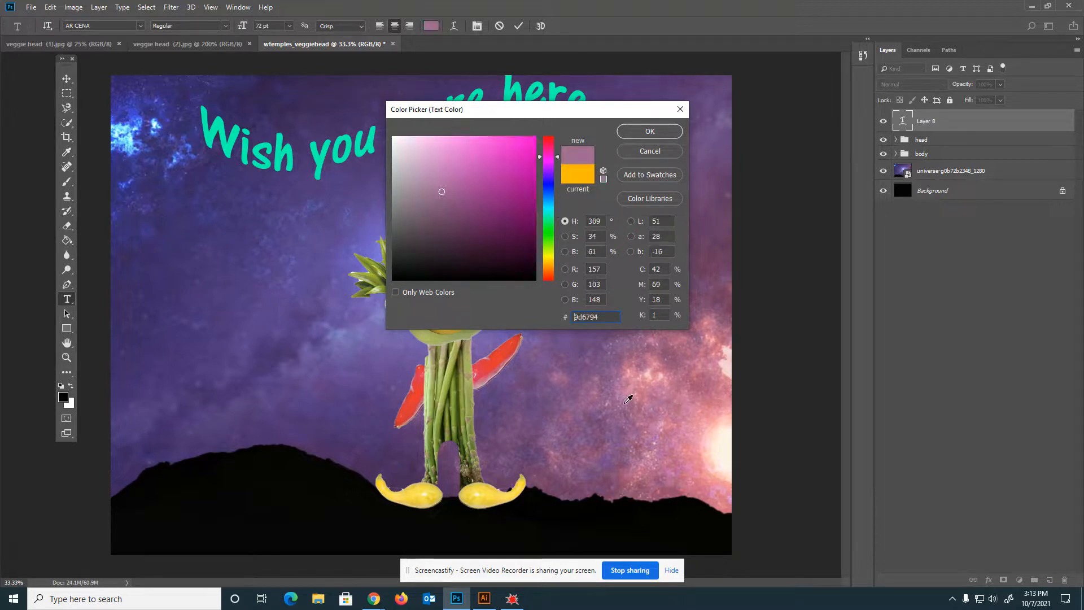
left_click(649, 403)
left_click(688, 371)
left_click(717, 265)
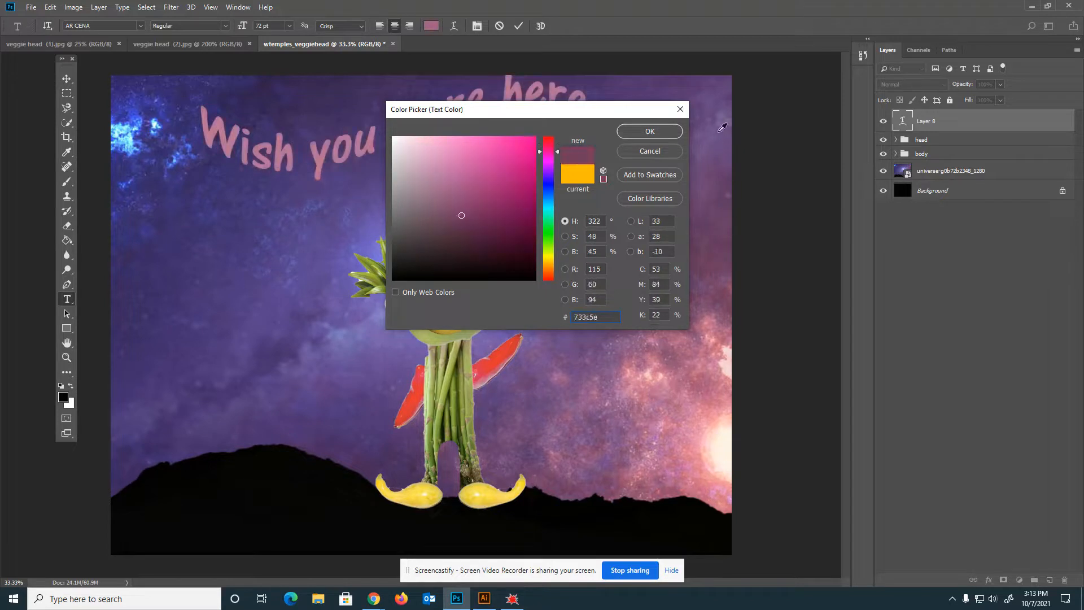
left_click(710, 101)
left_click(670, 86)
left_click(282, 185)
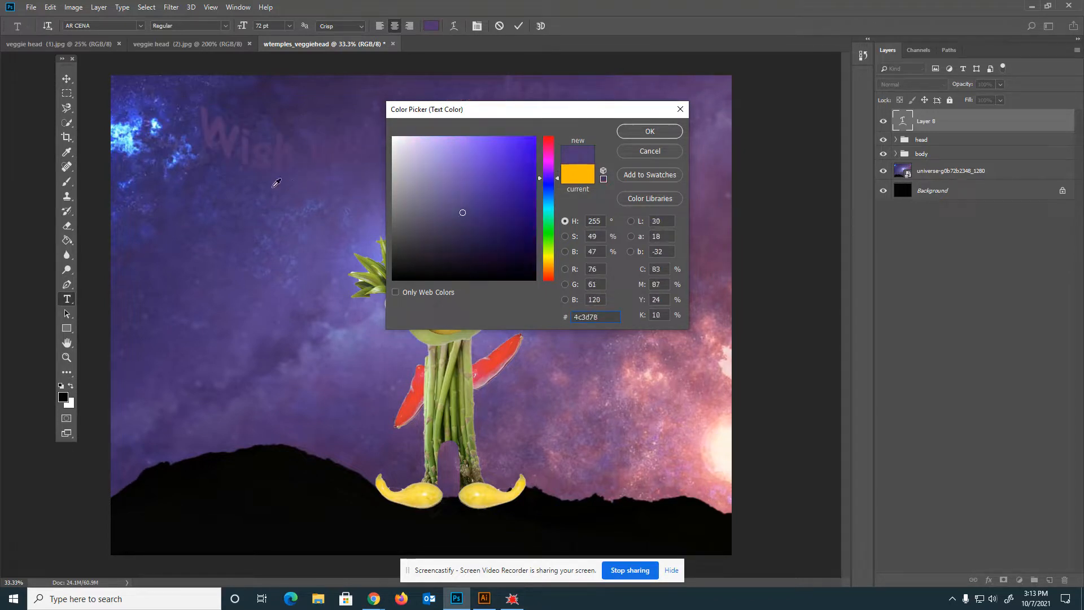
left_click(179, 208)
left_click(151, 115)
left_click(132, 131)
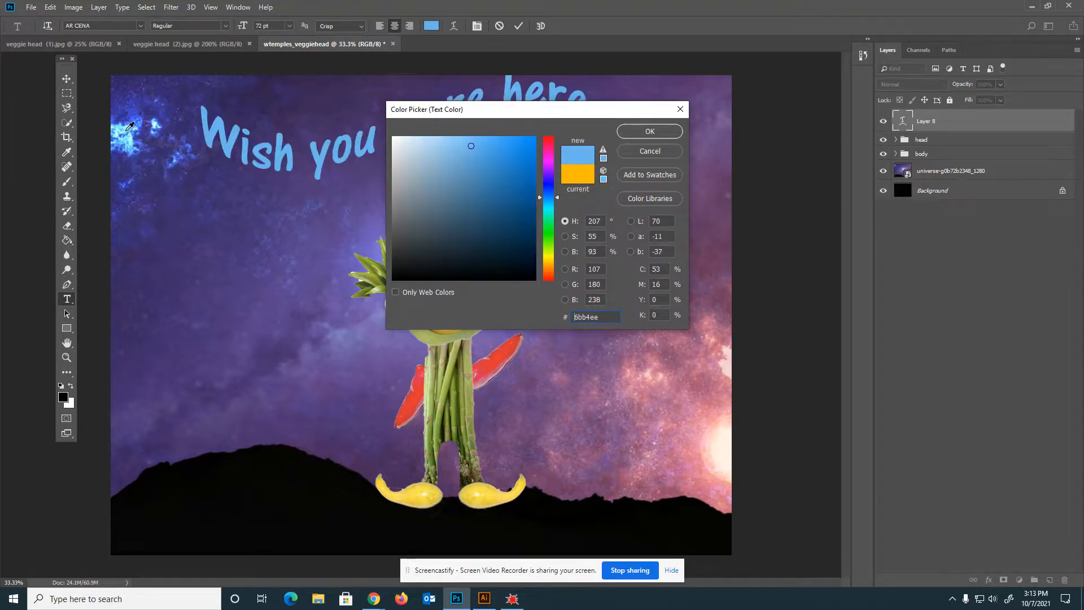
left_click(142, 126)
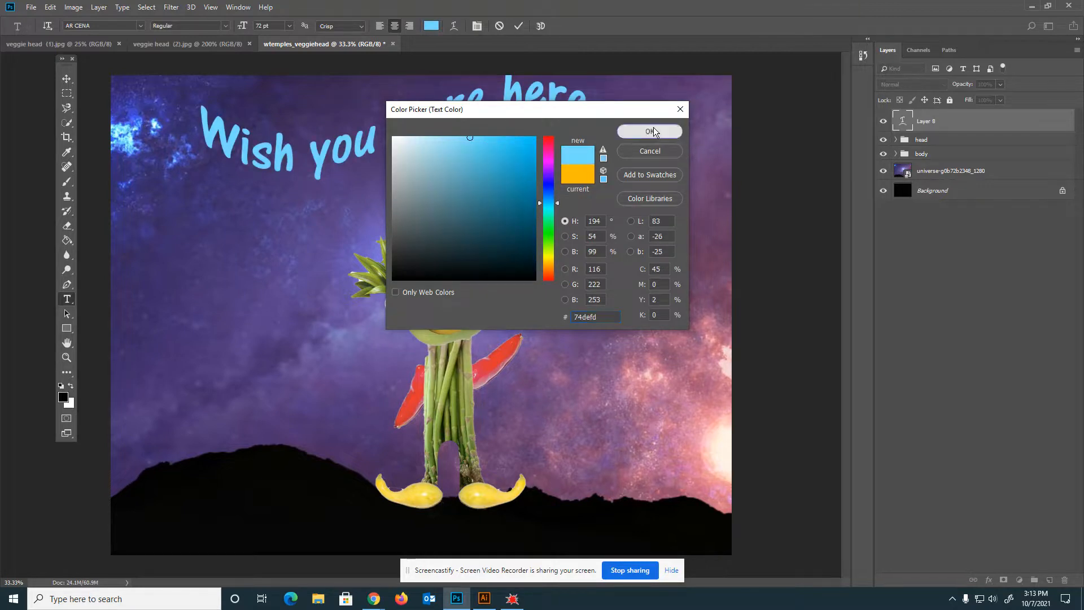
left_click(652, 128)
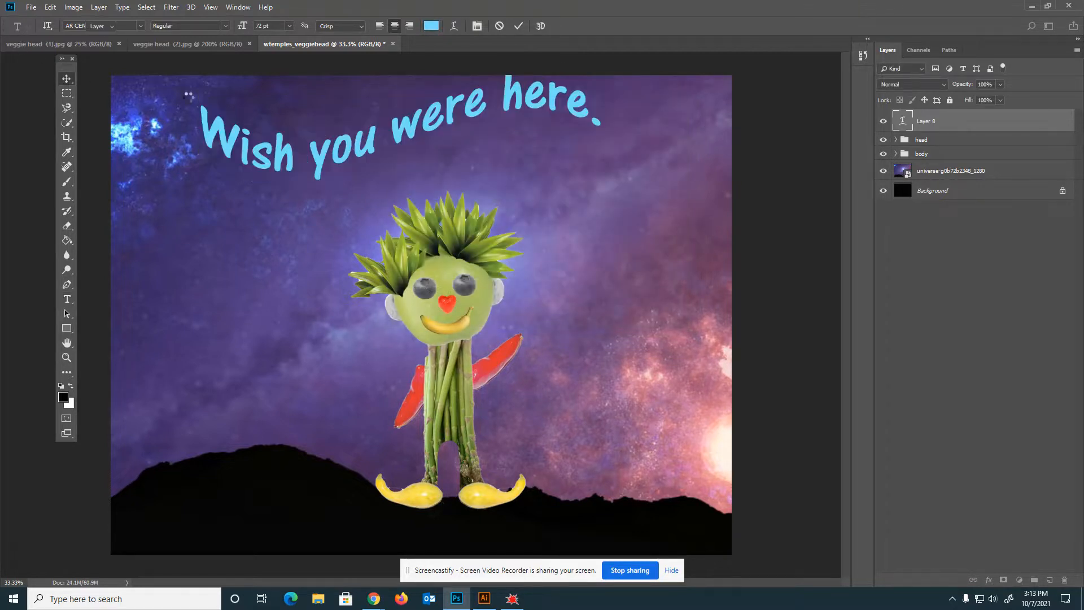
- Move the warped text down and slightly left so it sits fully inside the canvas just above the hair
left_click(66, 78)
left_click_drag(395, 141, 386, 189)
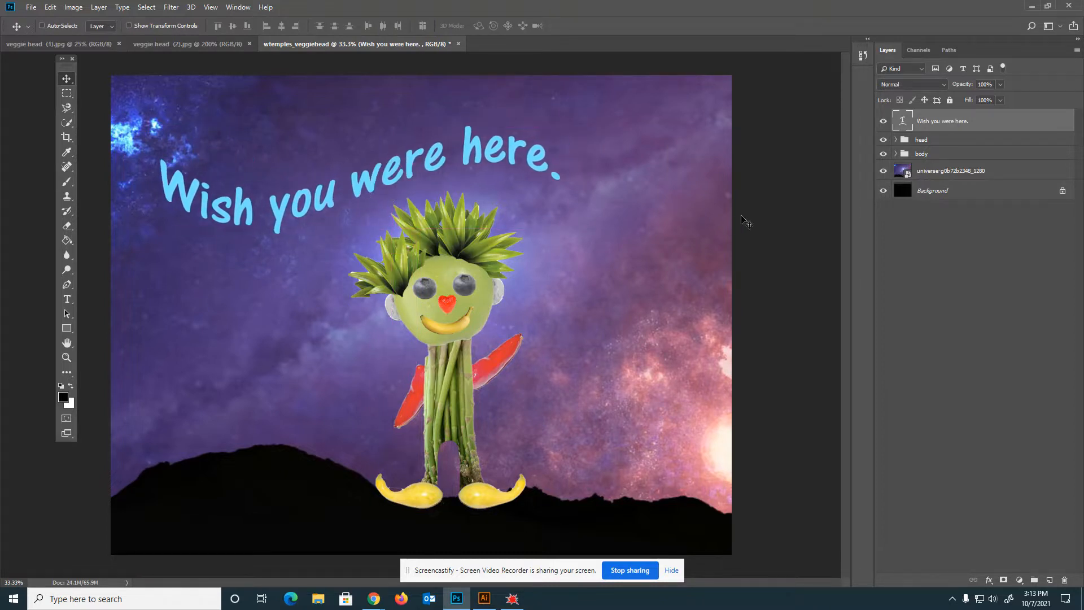
- Start saving a copy of the document under Save As and choose the veggie head folder on the U: network drive
left_click(32, 7)
mouse_move(51, 7)
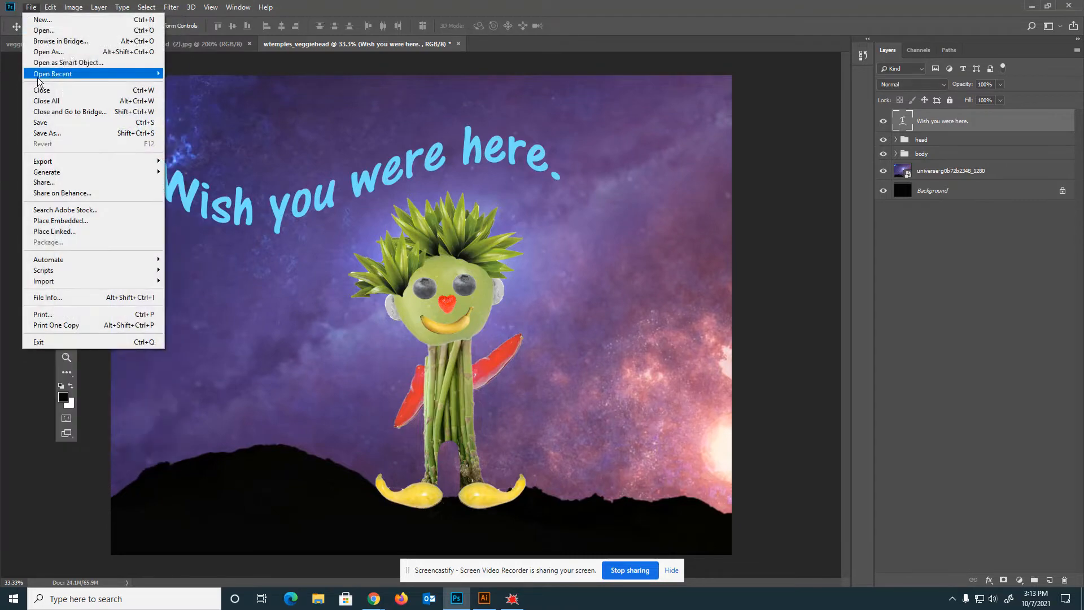
left_click(54, 137)
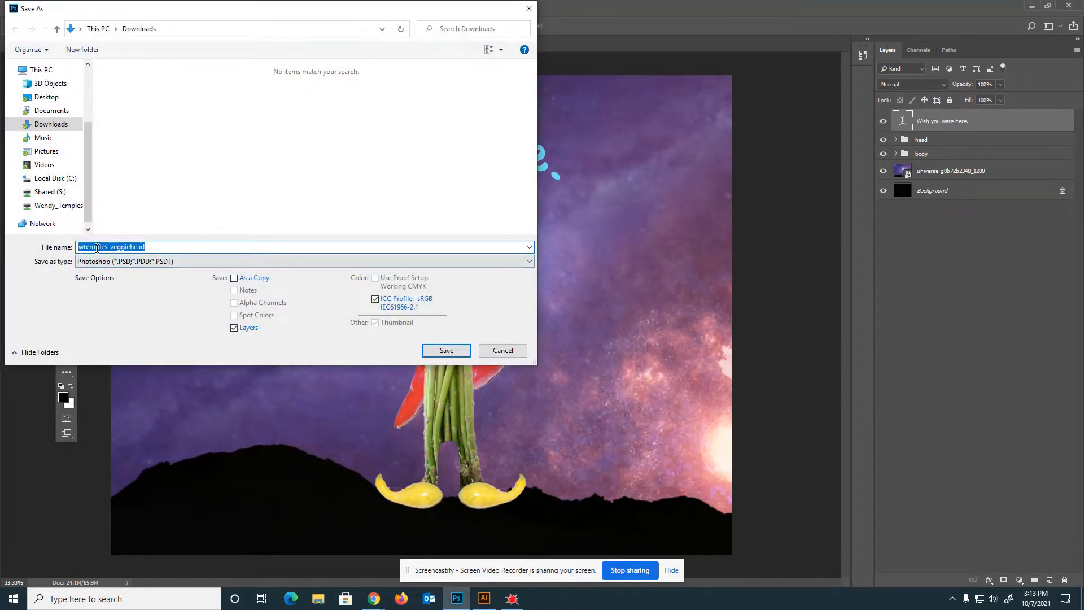
left_click(70, 206)
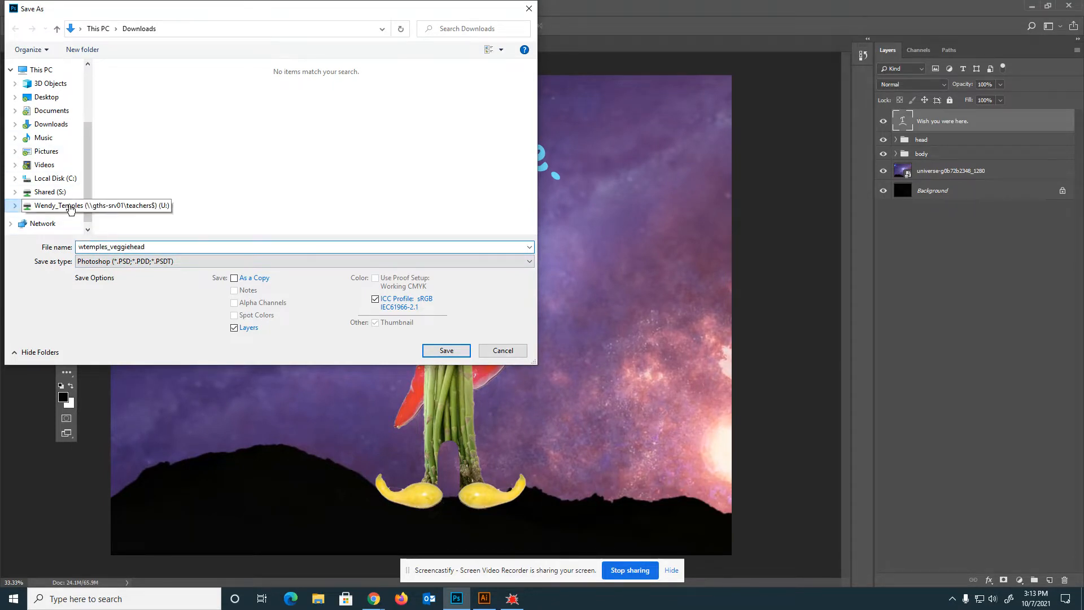
scroll(526, 226, "down", 1)
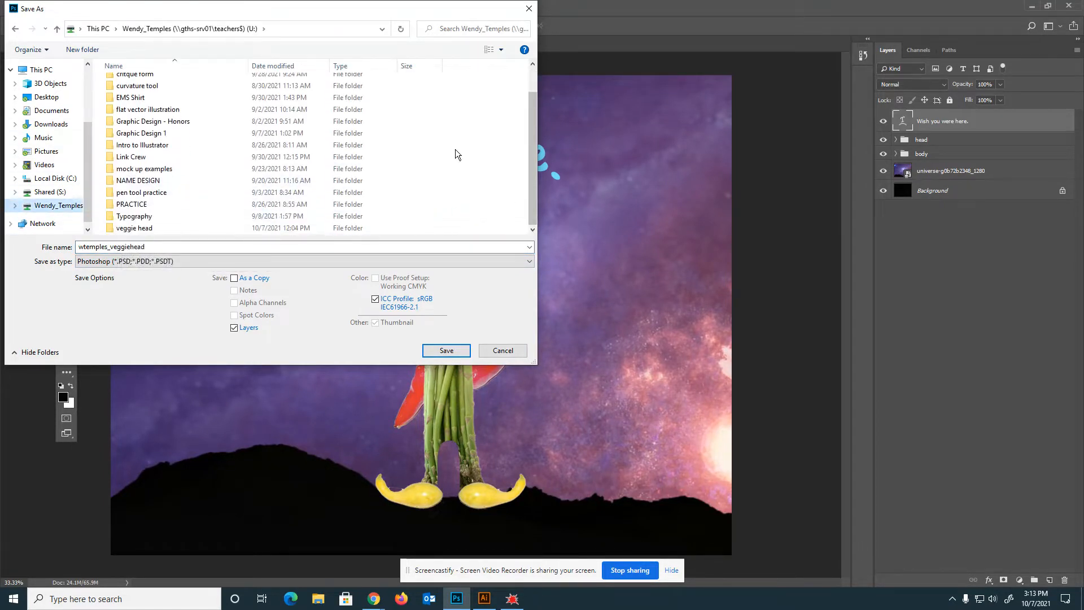
double_click(141, 228)
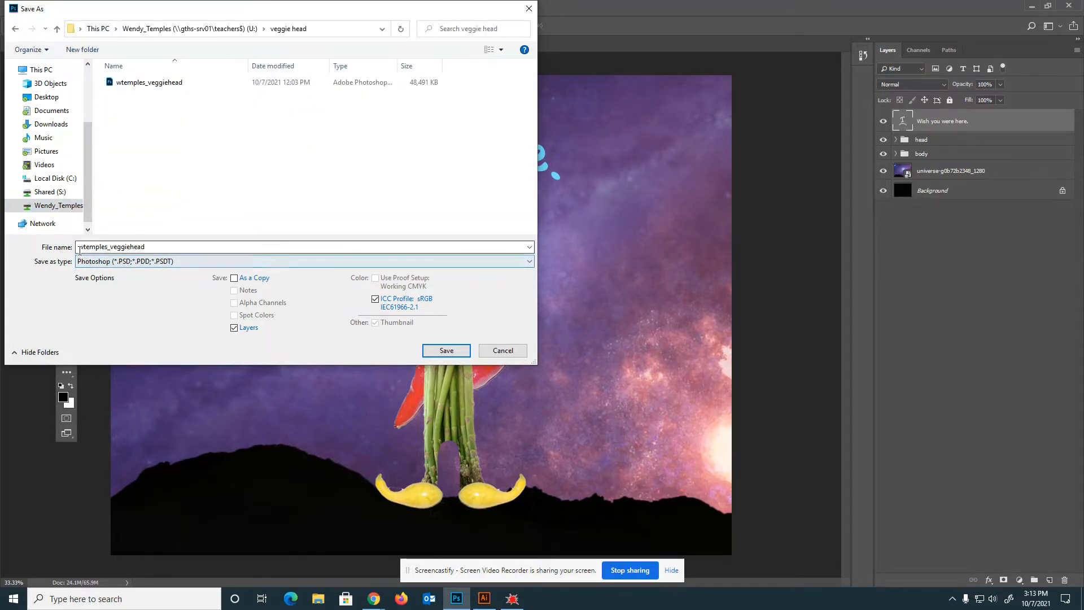
- Append 1 to the existing file name and save the layered document in Photoshop format with Maximize Compatibility on
left_click(162, 251)
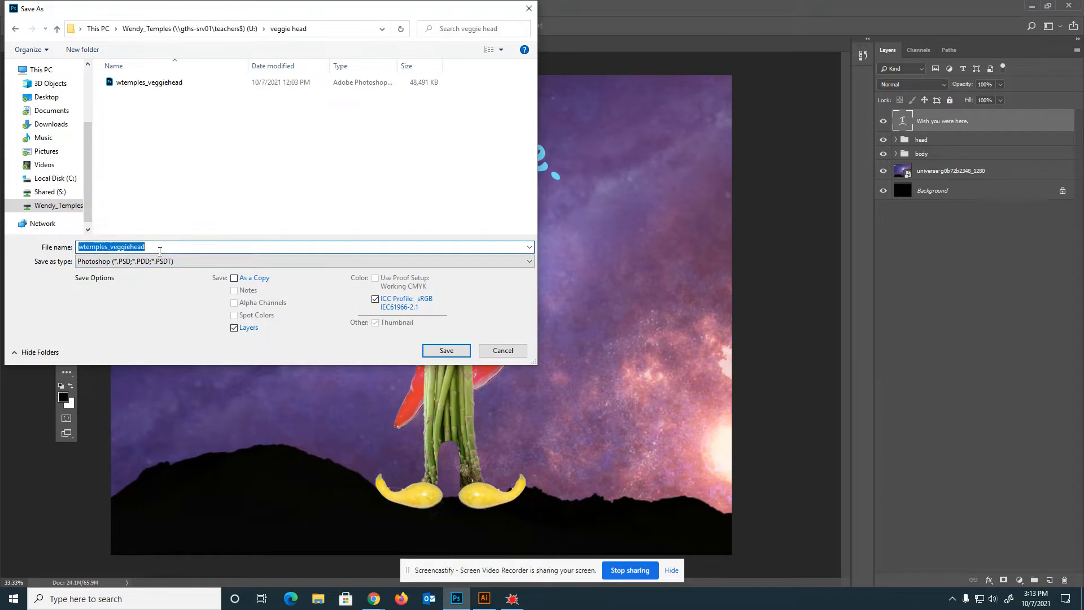
left_click(160, 251)
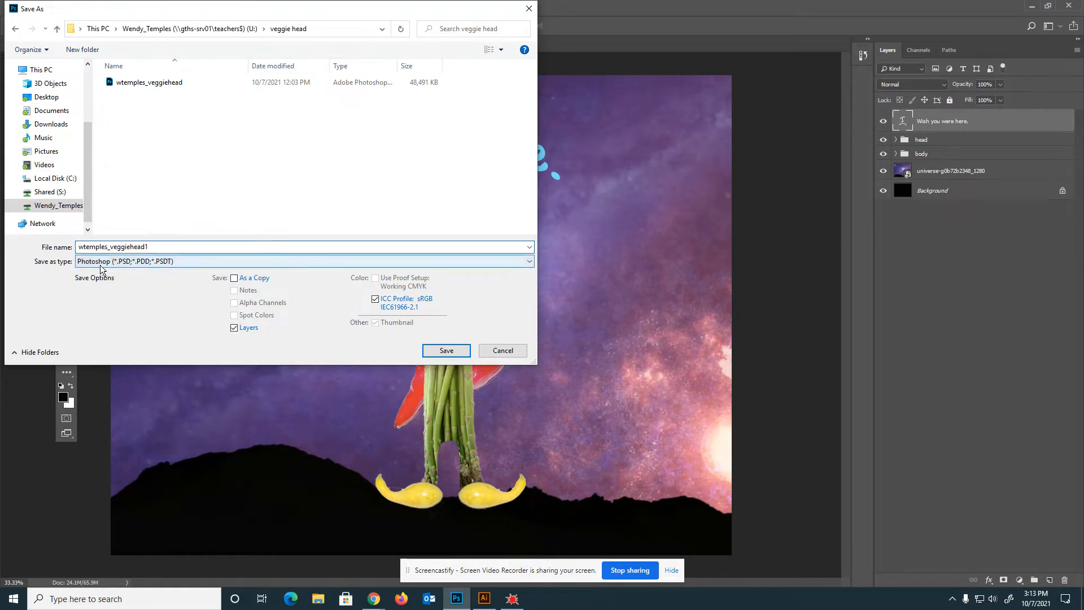
left_click(102, 263)
left_click(103, 275)
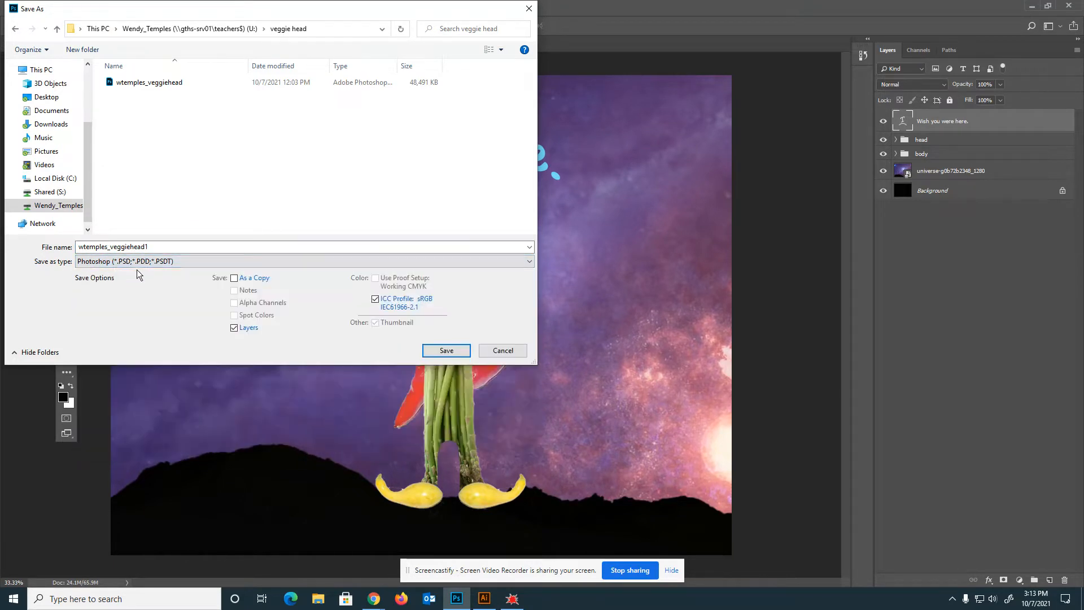
left_click(447, 350)
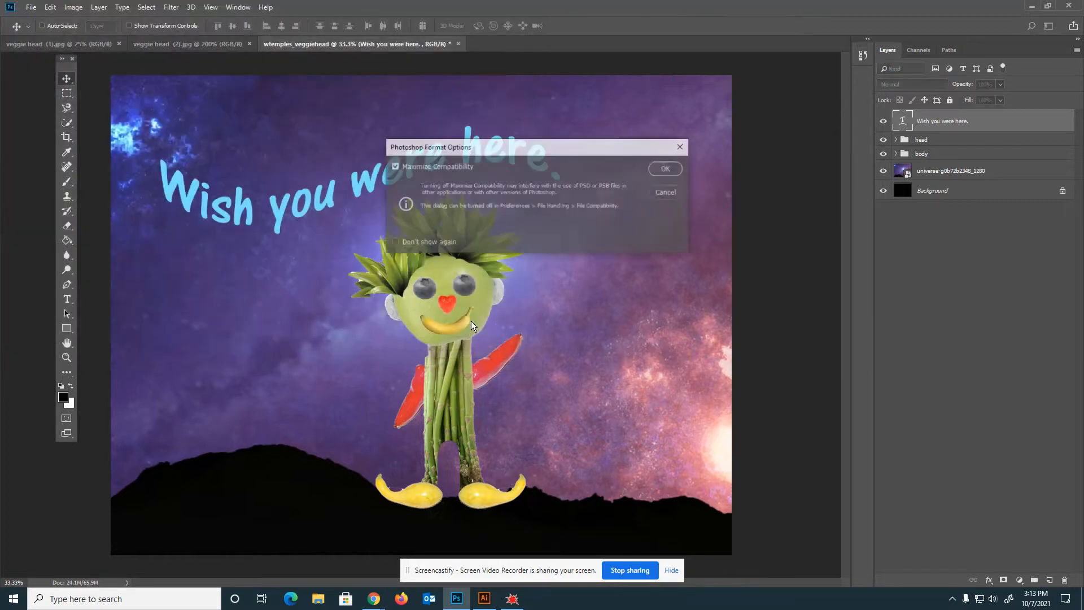
left_click(677, 170)
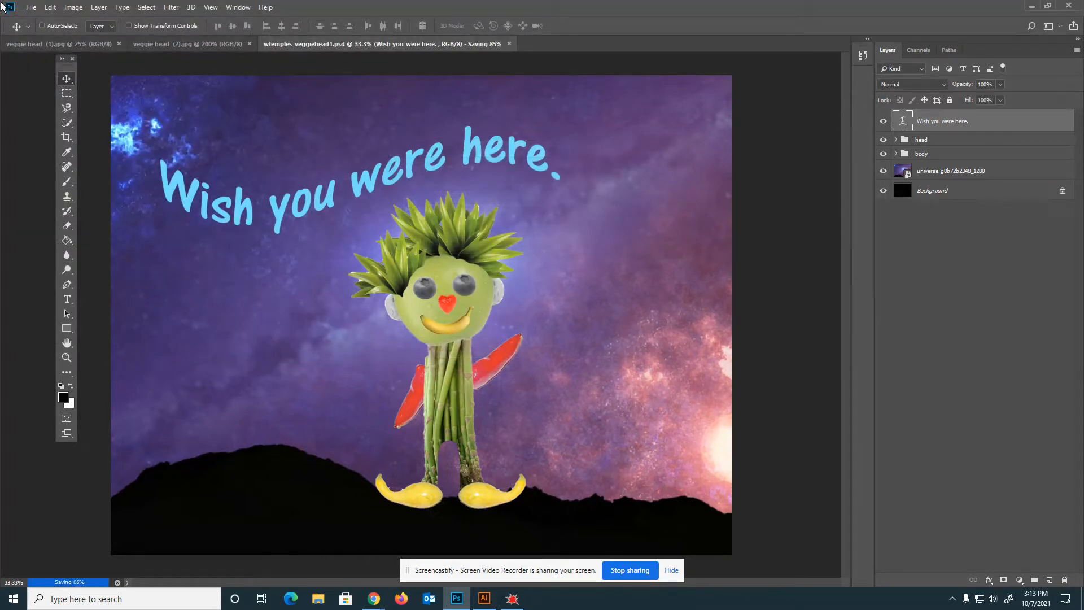
- Save a JPEG copy under the same name in the veggie head folder at quality 12 (Maximum), Baseline ("Standard")
left_click(31, 8)
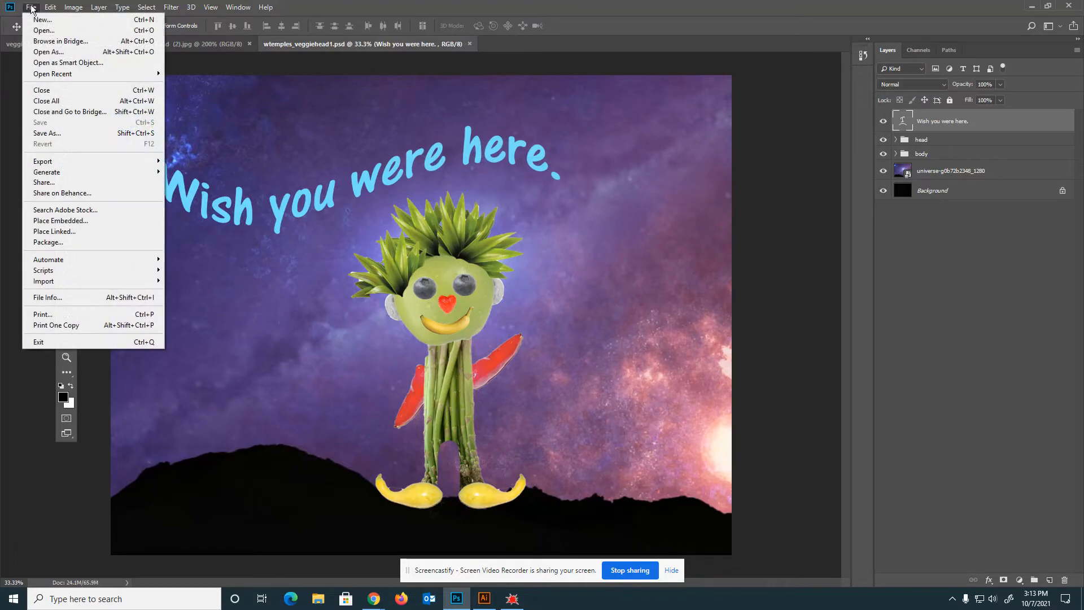
left_click(57, 136)
left_click(130, 261)
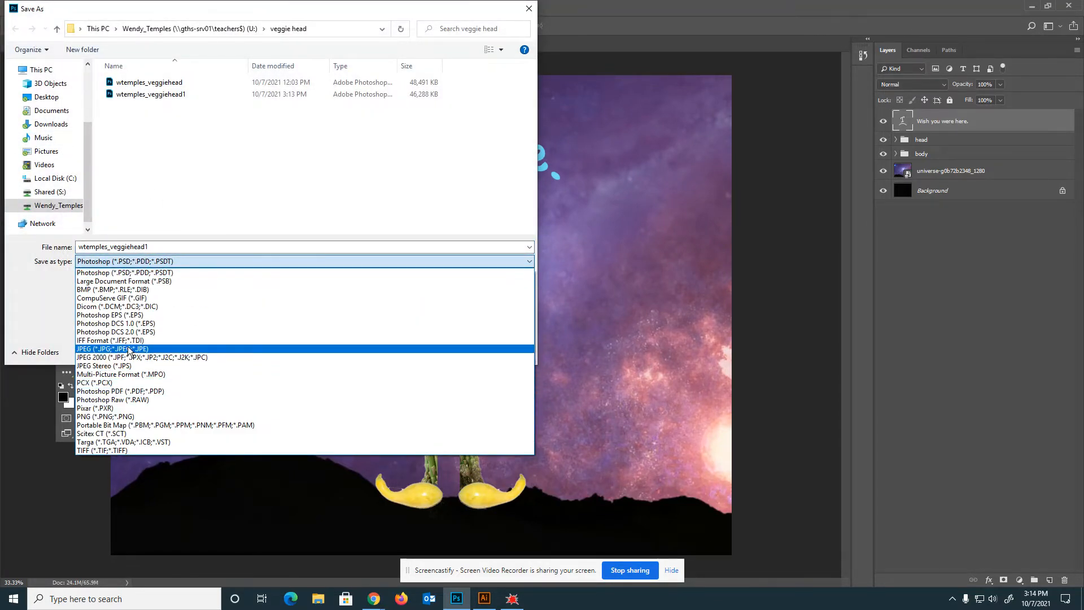
left_click(124, 348)
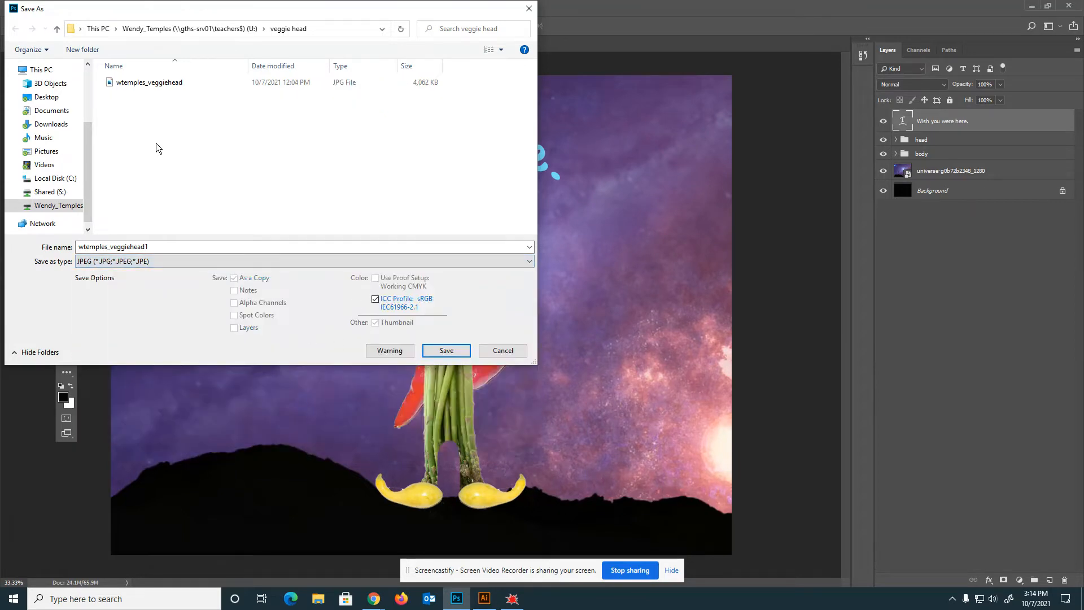
left_click(447, 351)
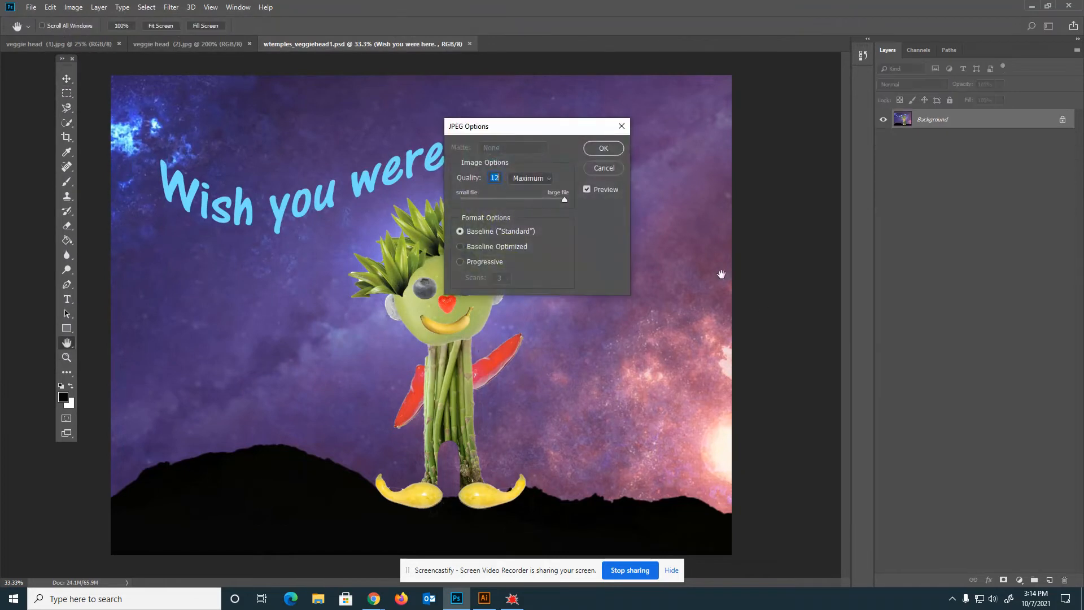
left_click(595, 147)
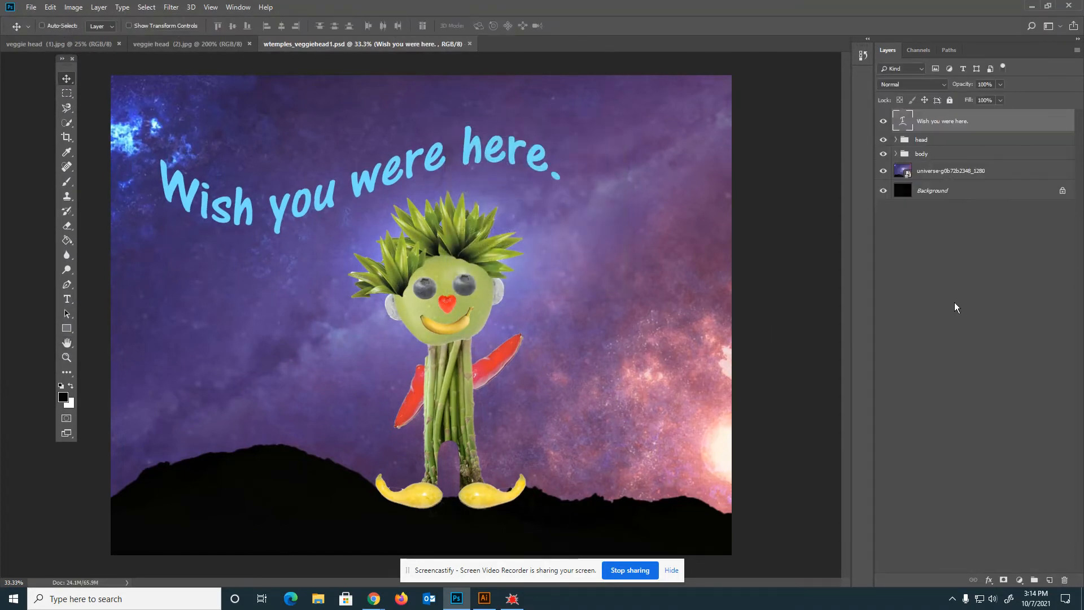